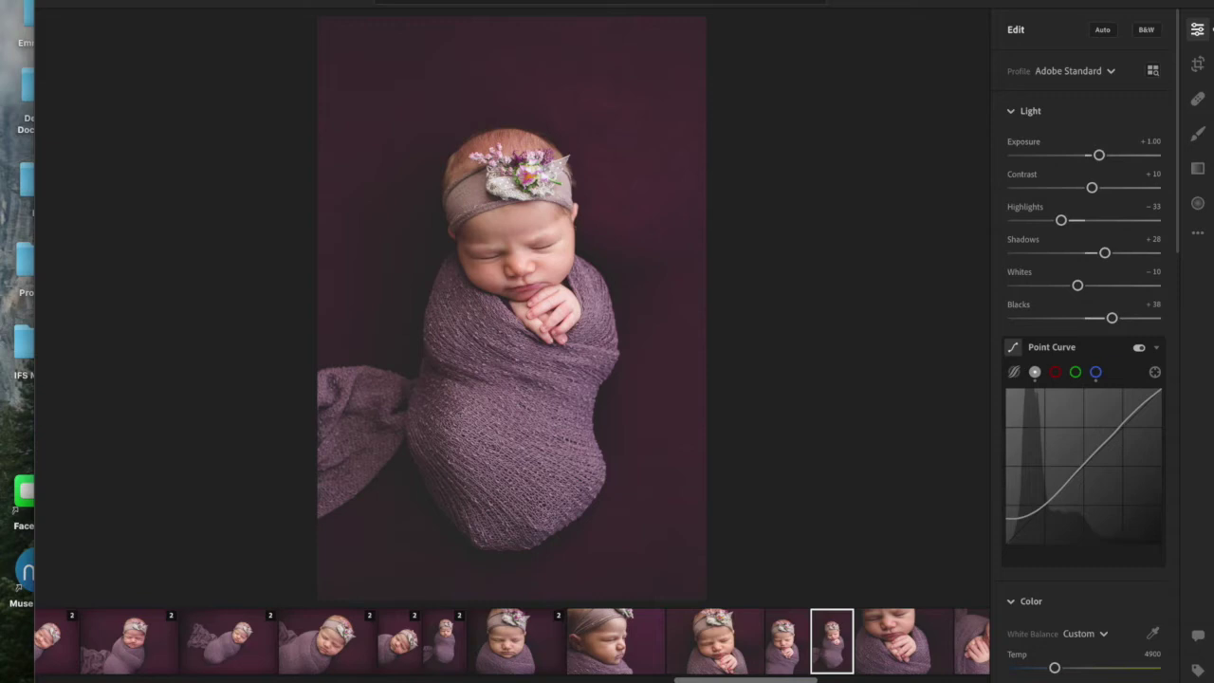
View the unedited original, then open the vertical pink-blanket basket newborn photo from the filmstrip
key("backslash")
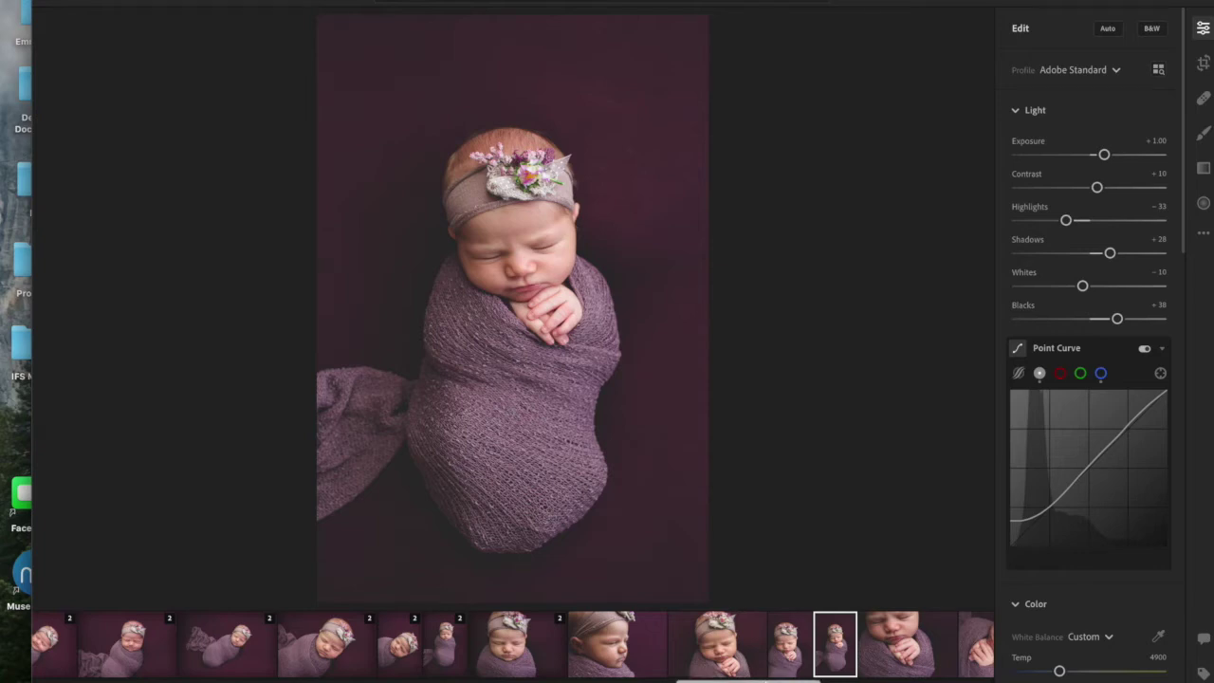
left_click_drag(749, 680, 545, 679)
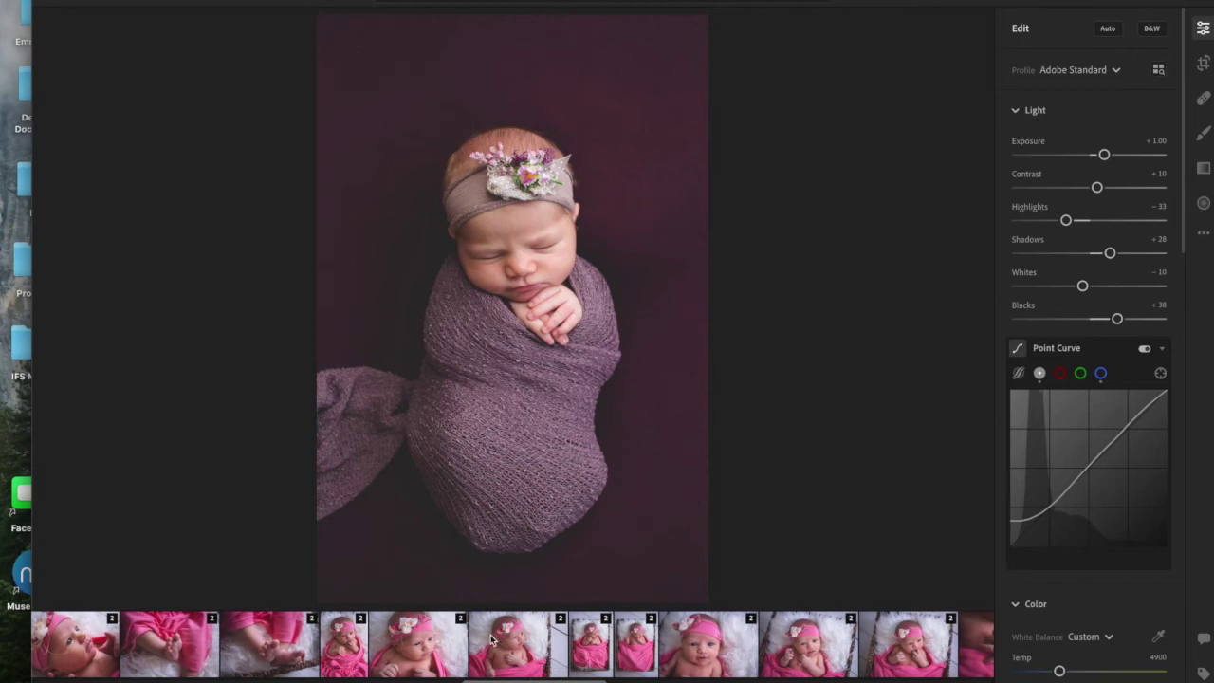
left_click(494, 639)
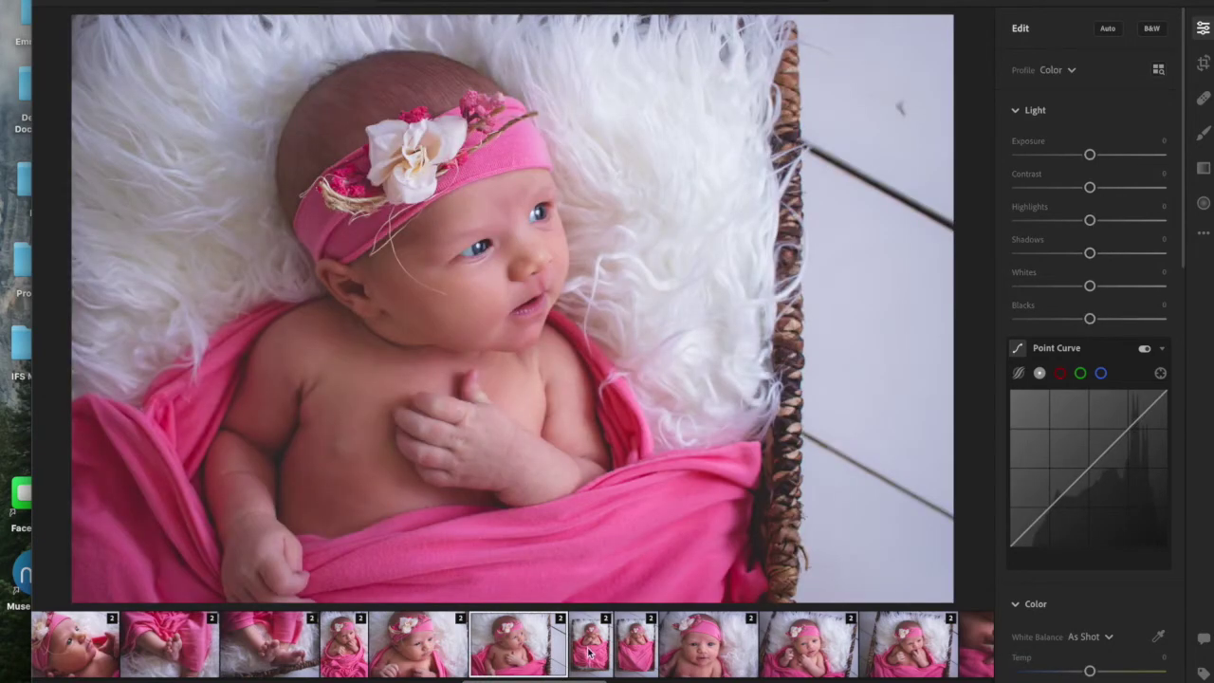
left_click(590, 652)
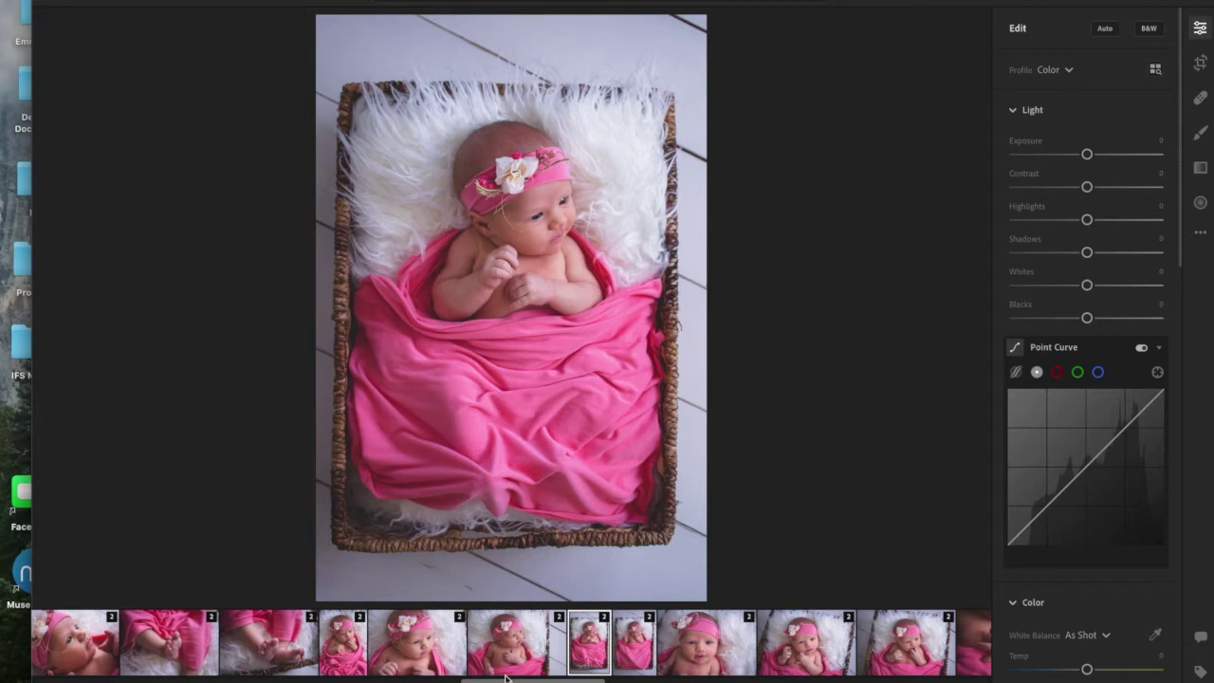
left_click_drag(522, 679, 439, 451)
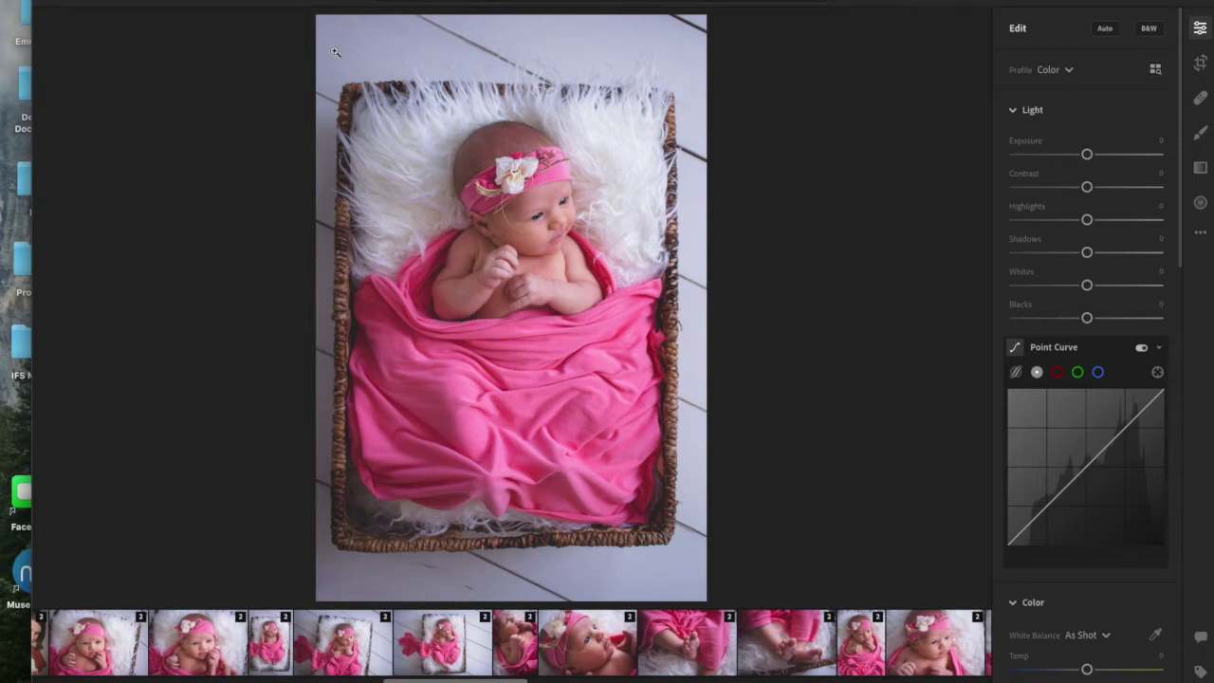
left_click_drag(475, 679, 608, 678)
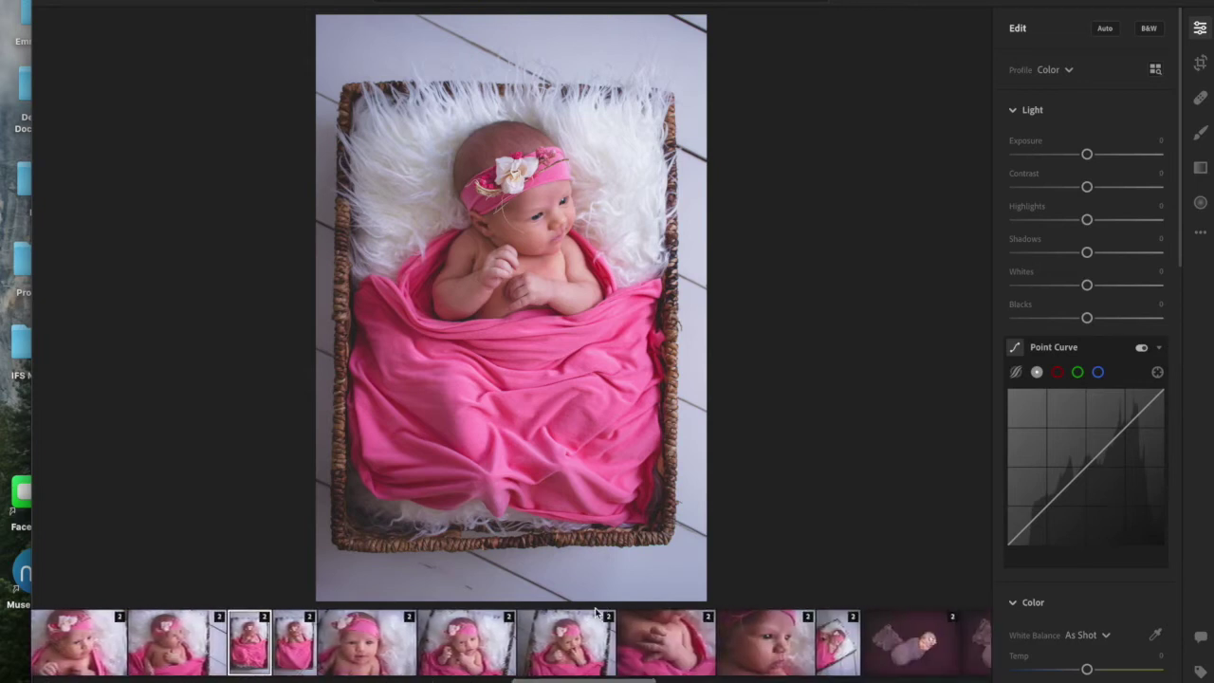
Scroll the filmstrip back to the purple-wrap shoot and open the sleeping-face close-up
left_click_drag(556, 677, 684, 677)
left_click(852, 650)
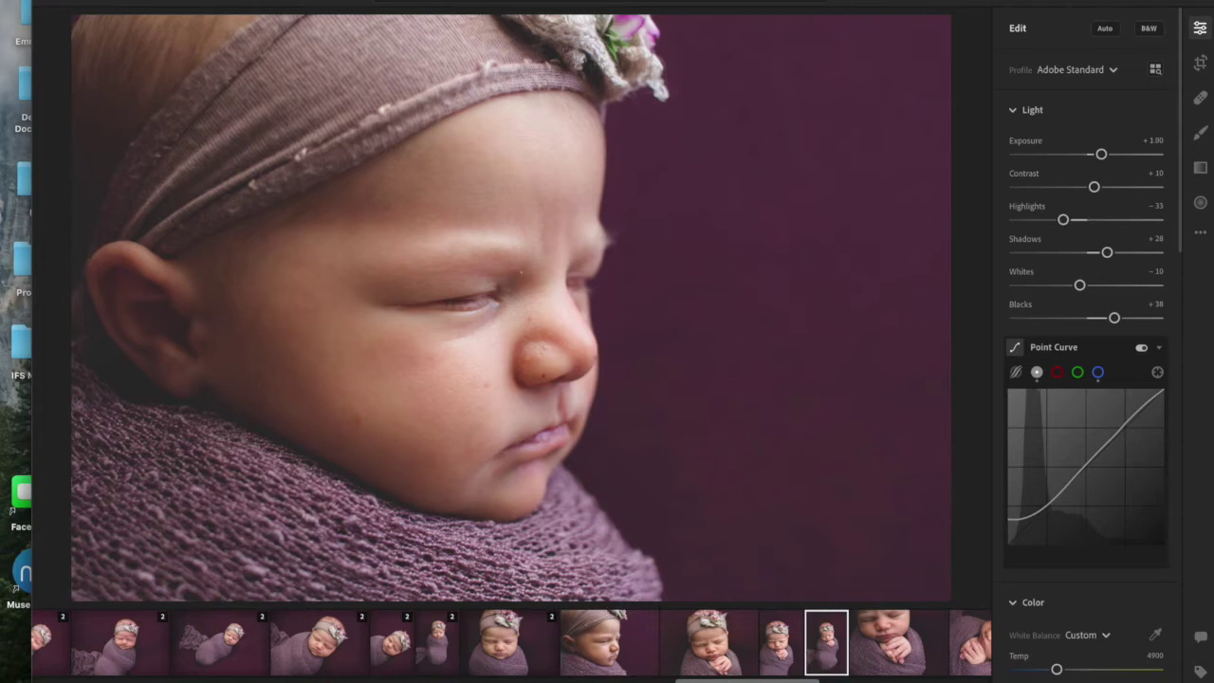
Open the vertical purple-wrap newborn photo and compare it with its unedited original
left_click(239, 652)
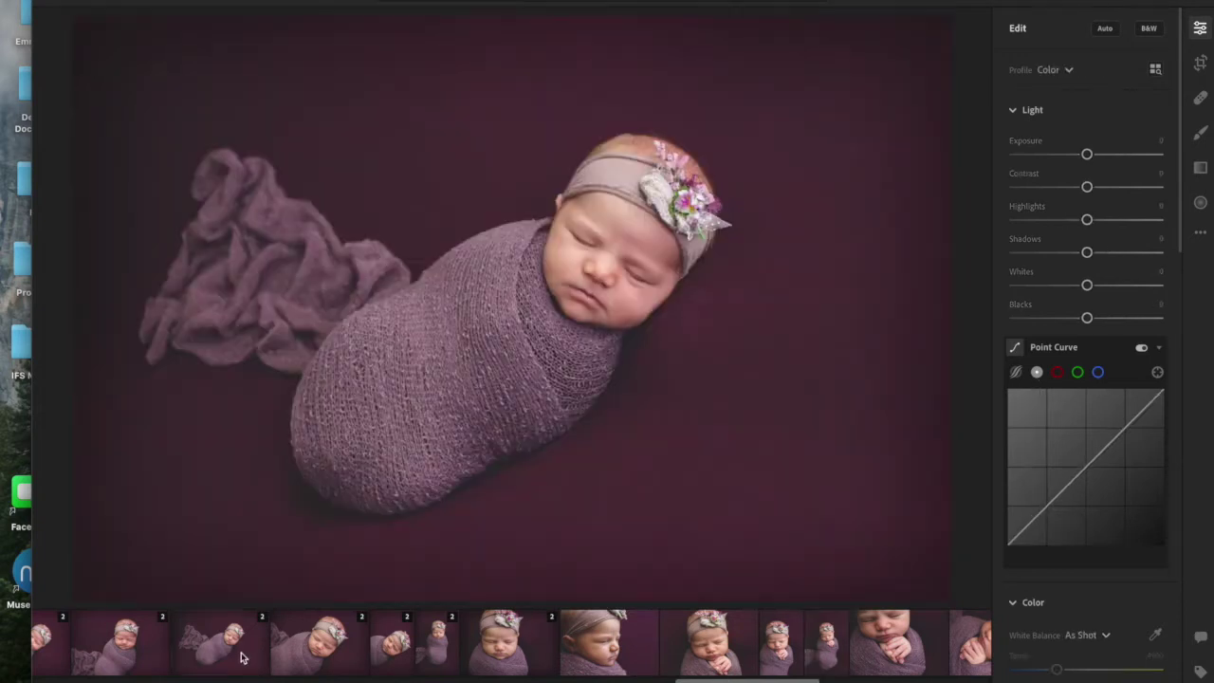
scroll(238, 652, "right", 5)
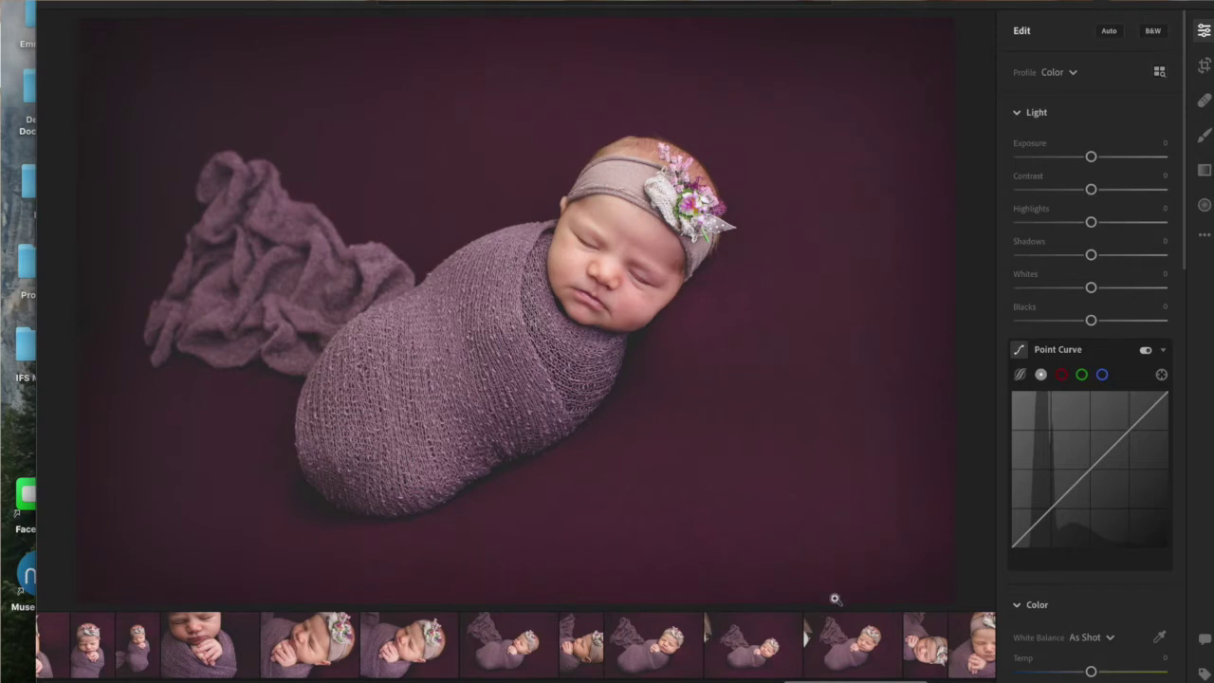
left_click_drag(854, 679, 731, 676)
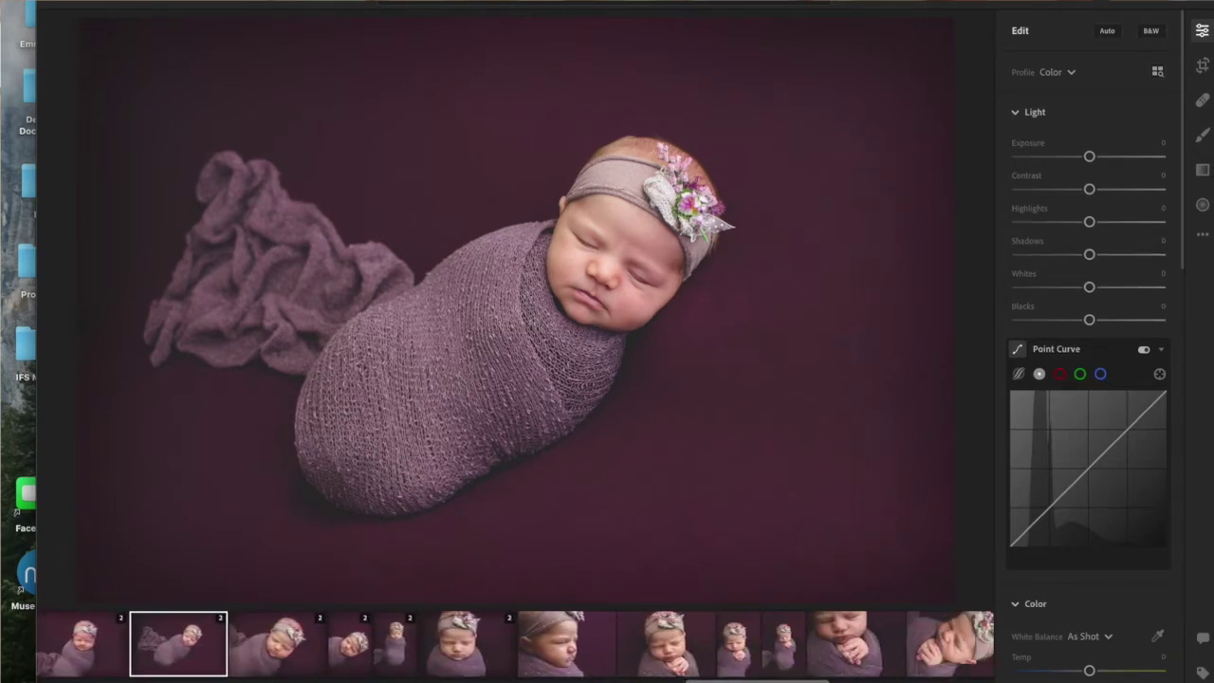
left_click(785, 647)
key("backslash")
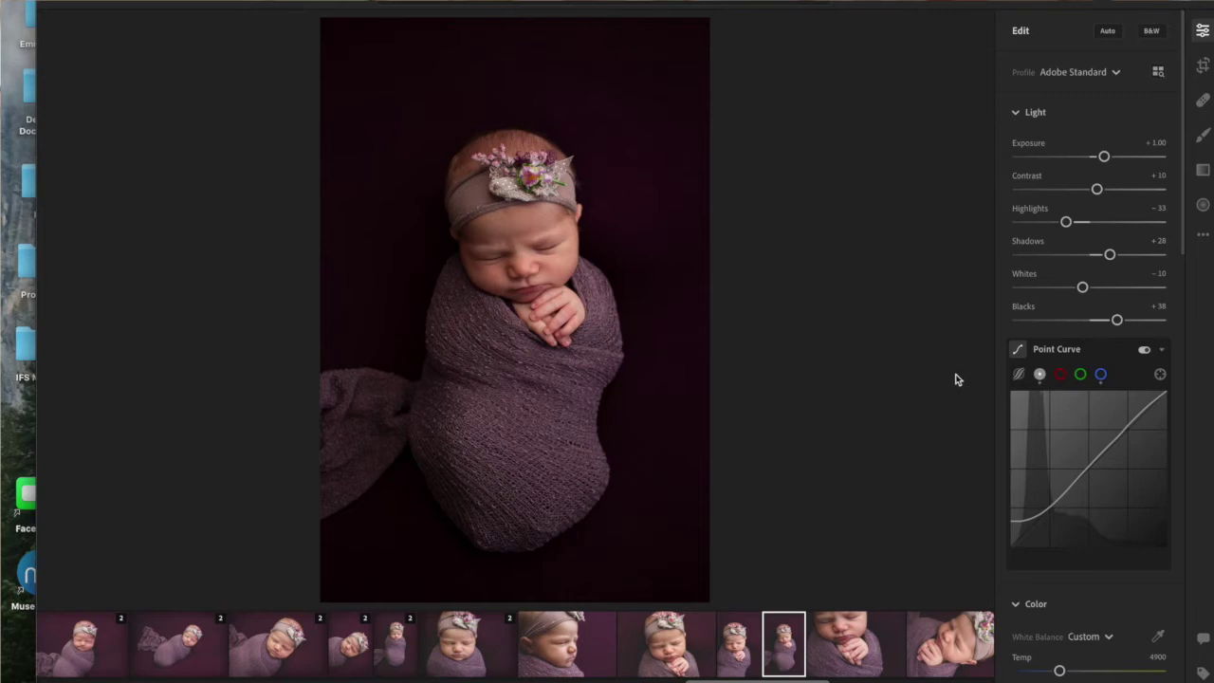
Show the Presets list and try the 2. +1.50 Exp Adjust preset
key("shift+p")
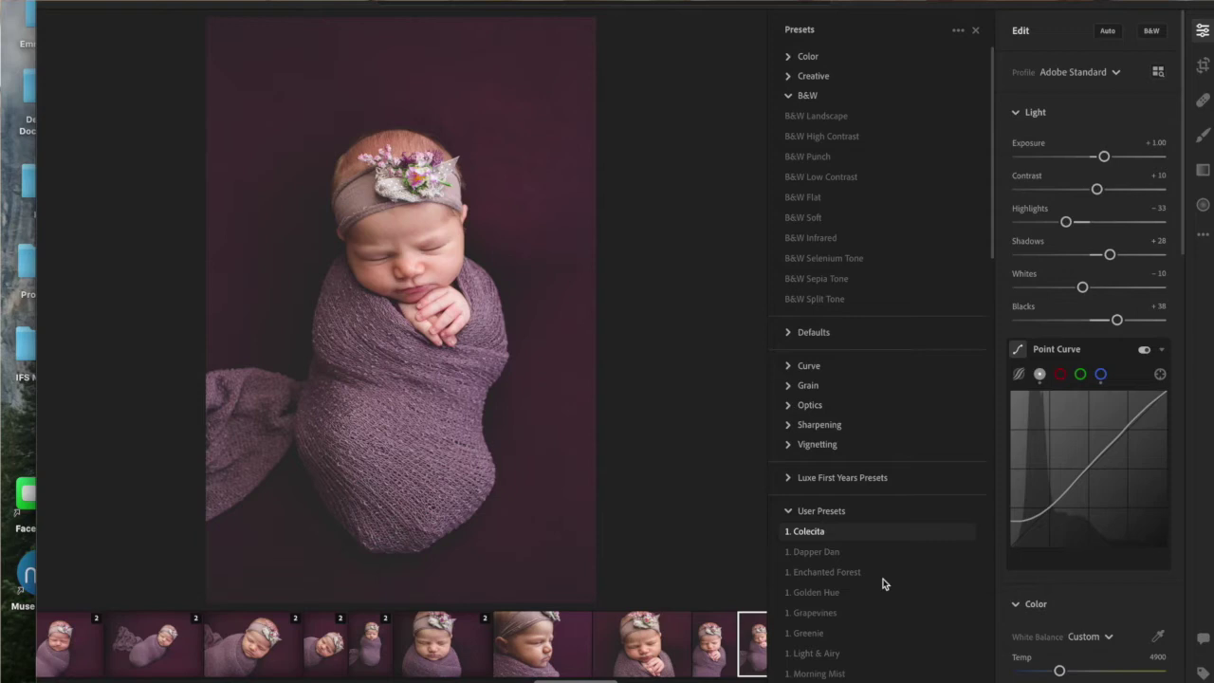
scroll(882, 580, "down", 2)
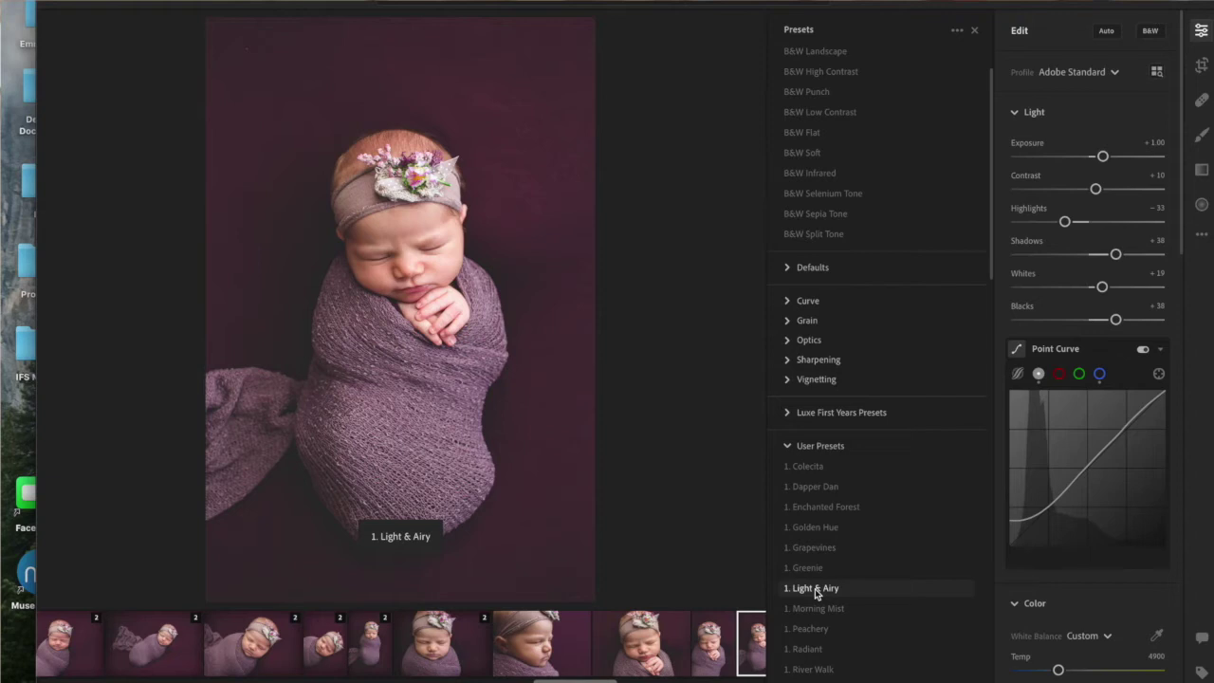
scroll(816, 588, "down", 5)
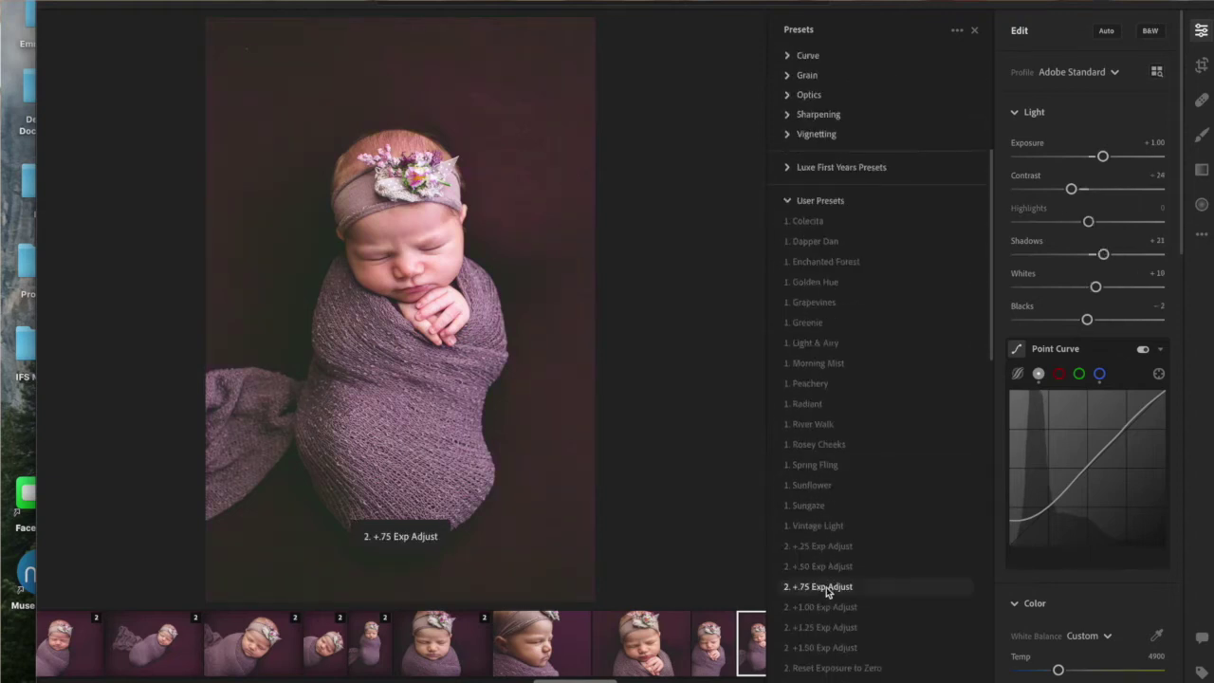
scroll(859, 506, "down", 2)
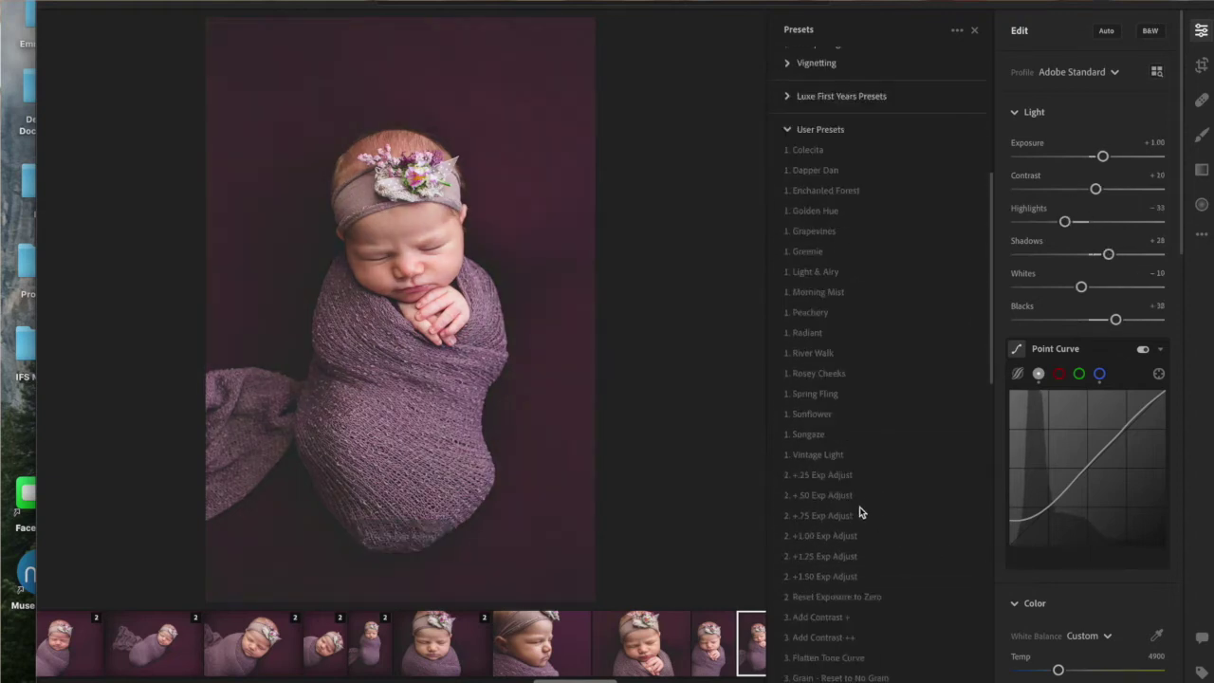
left_click(841, 575)
Apply 3. Matte Effect +, inspect its lifted curve, reset it, and go to the next photo
scroll(842, 599, "down", 4)
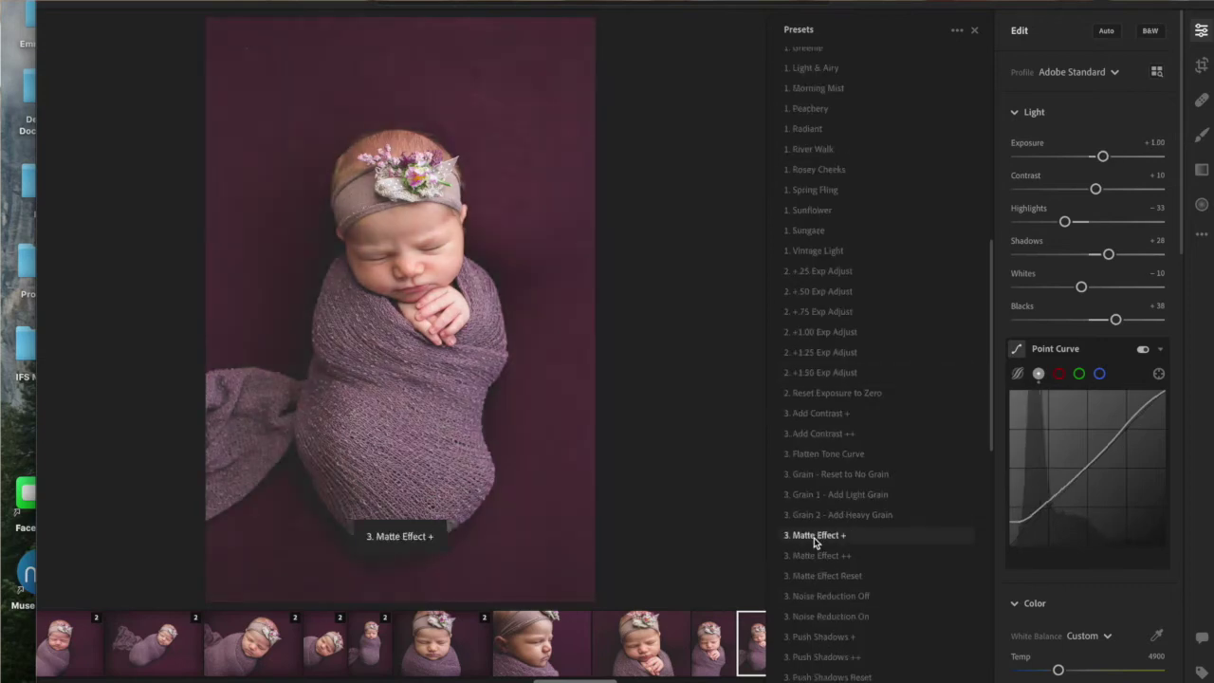
left_click(815, 541)
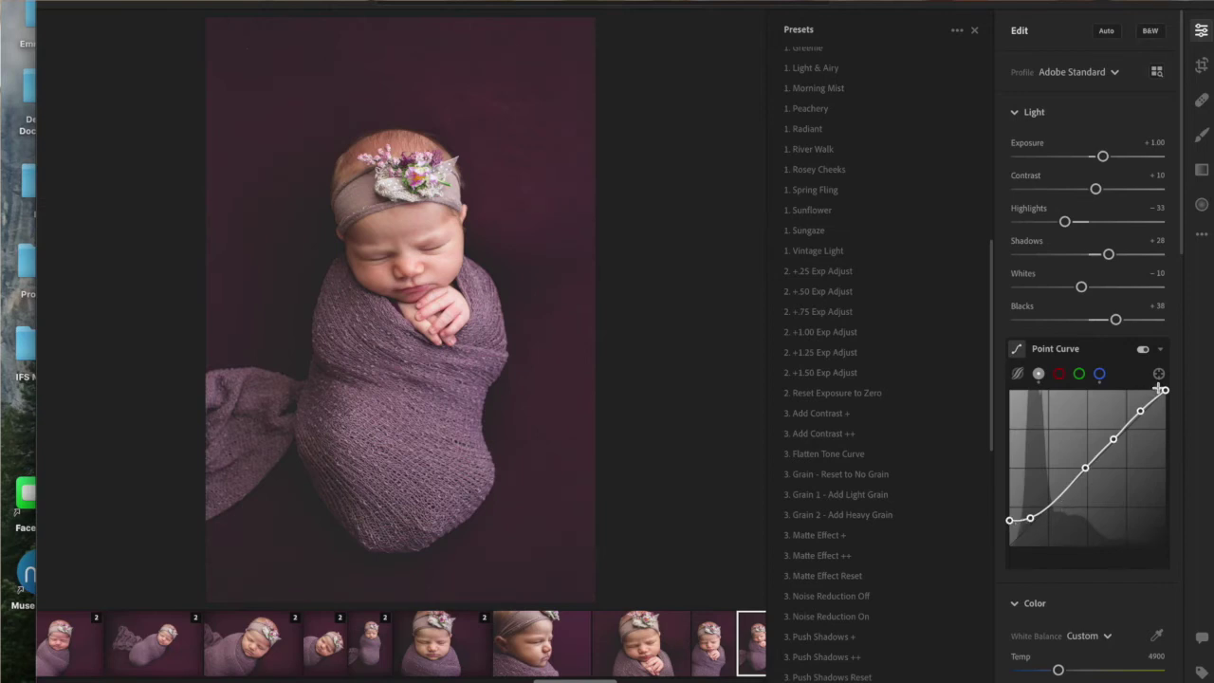
left_click(1010, 520)
left_click(838, 533)
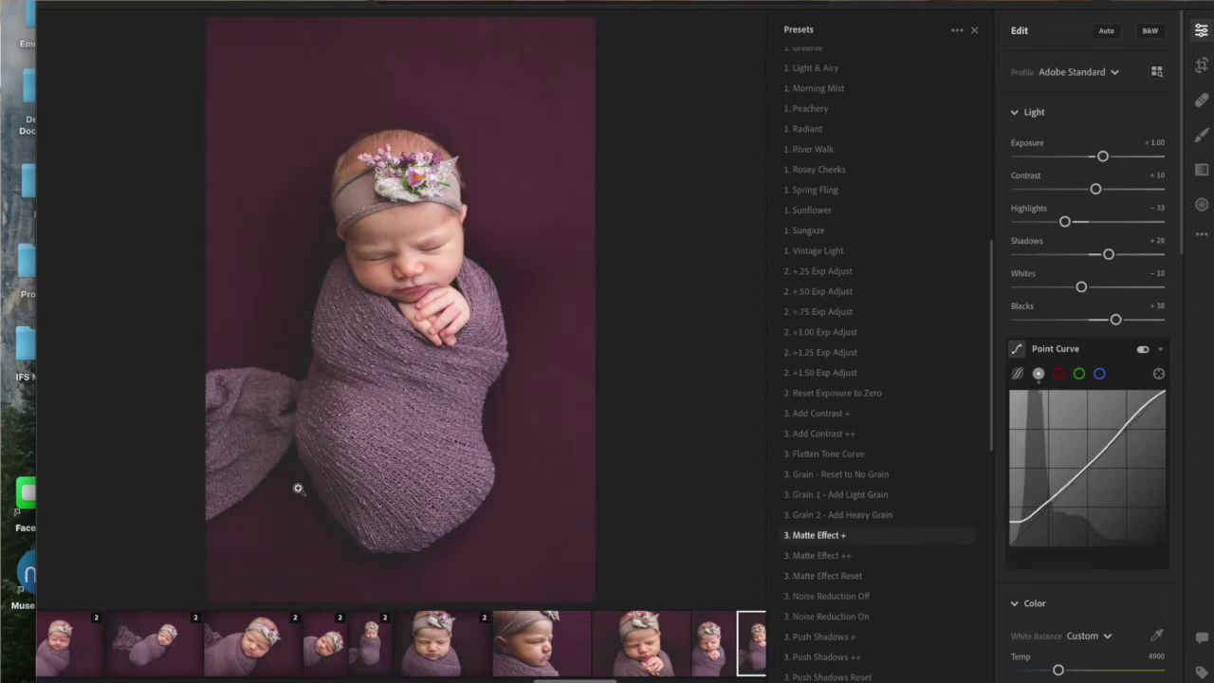
left_click(837, 578)
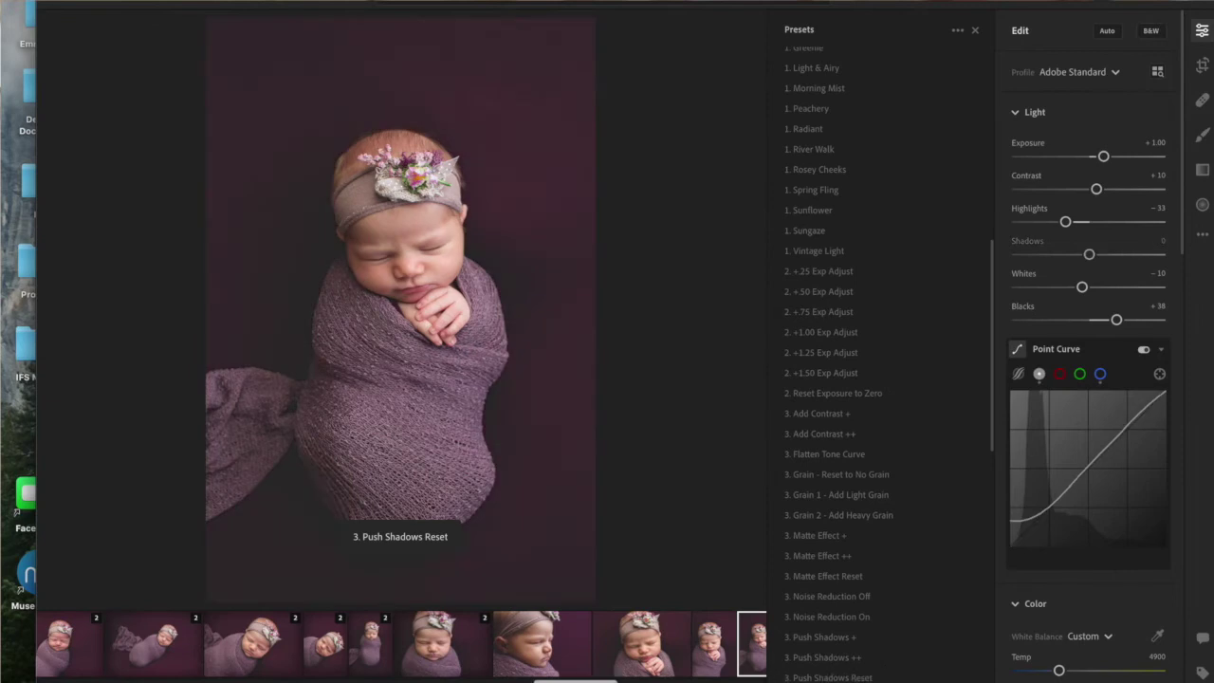
key("Right")
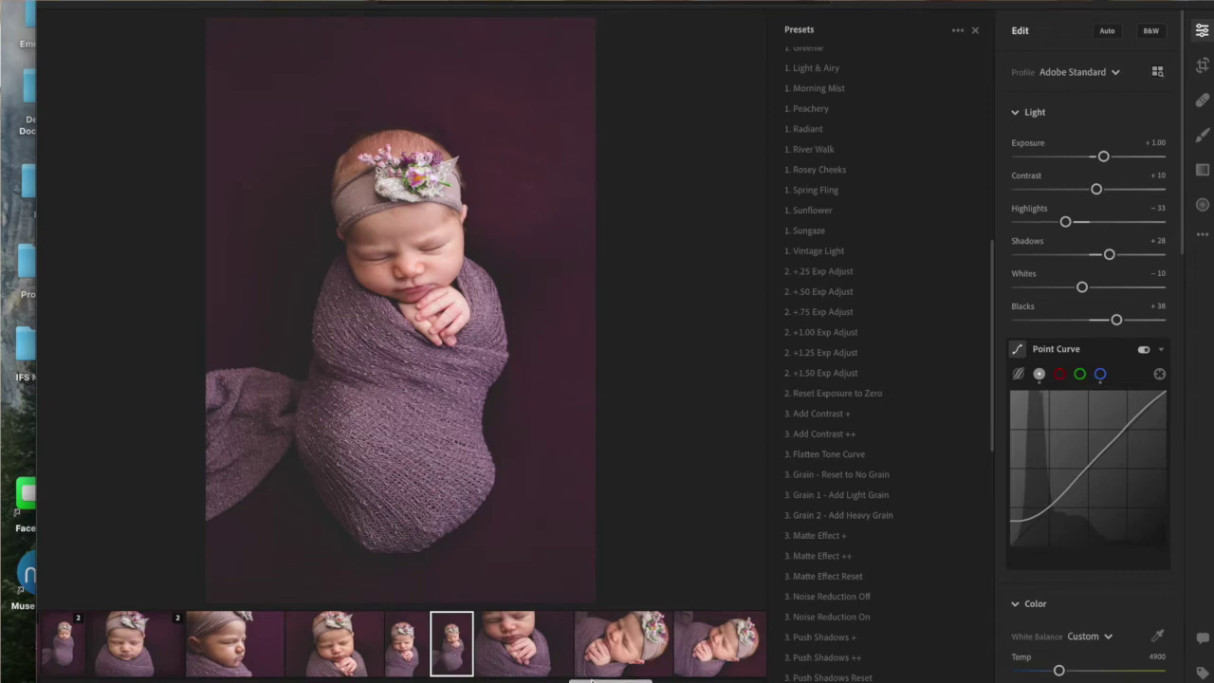
Review Color Mixer orange, red and magenta values, magenta reading Hue -5, Saturation +5
left_click_drag(595, 679, 529, 679)
scroll(529, 648, "right", 10)
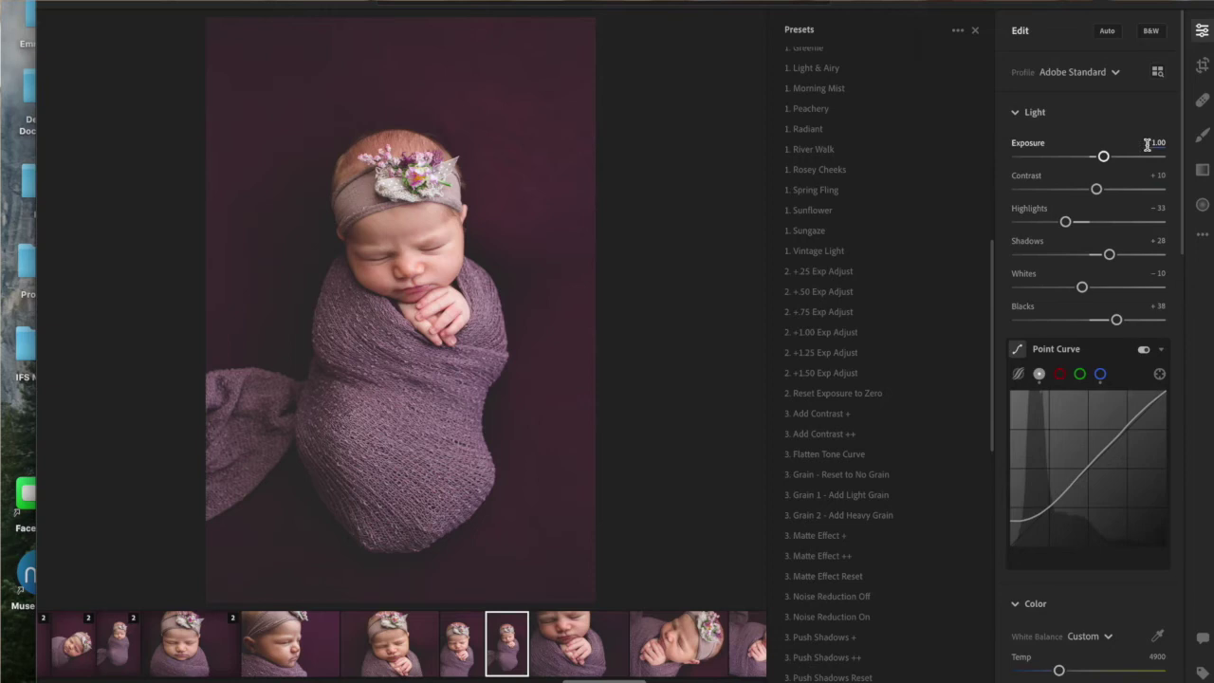
scroll(1119, 380, "down", 5)
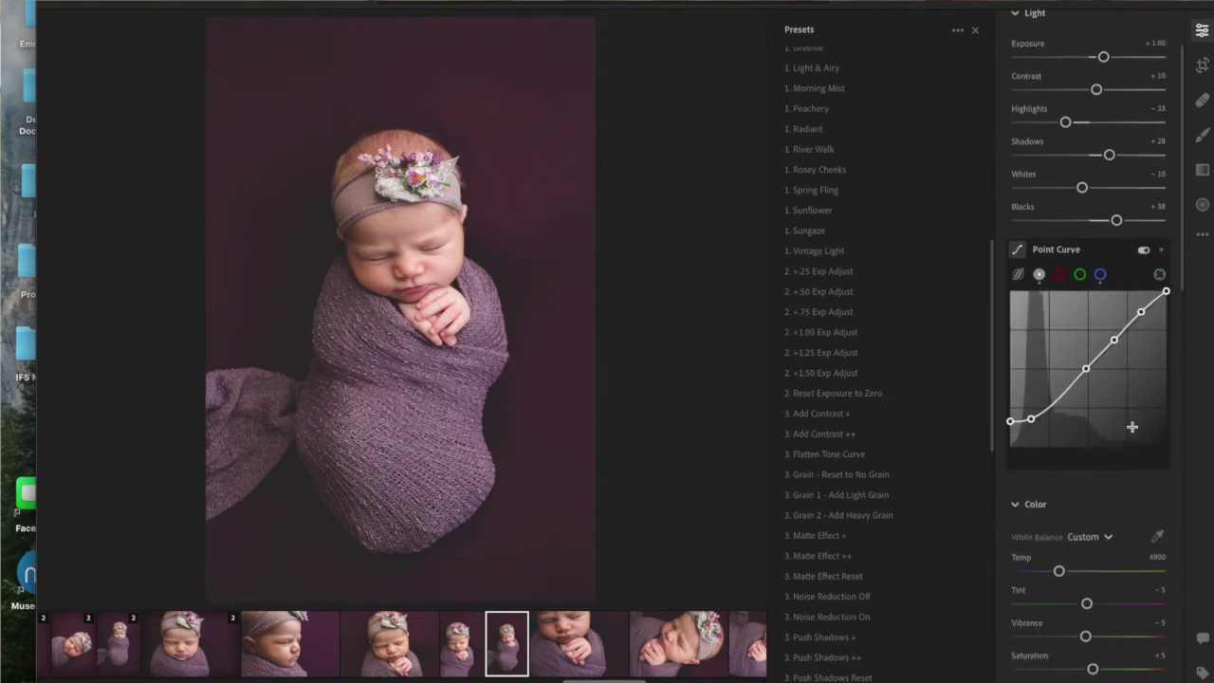
scroll(1136, 496, "down", 3)
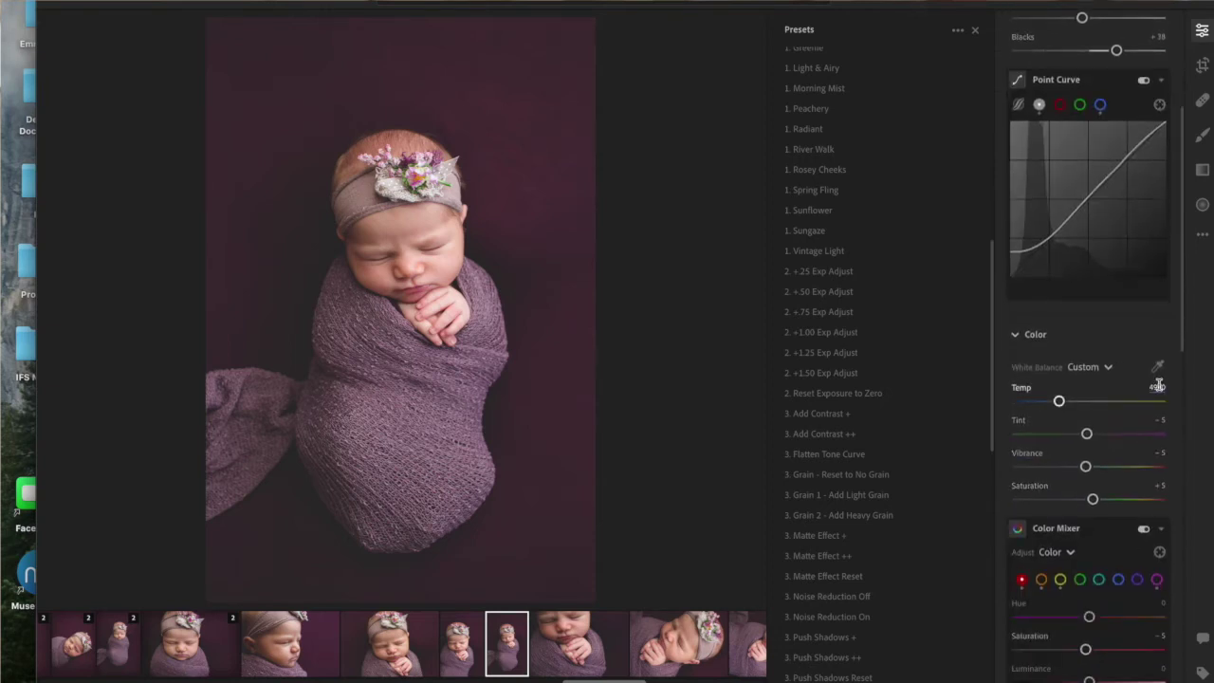
scroll(1141, 474, "down", 2)
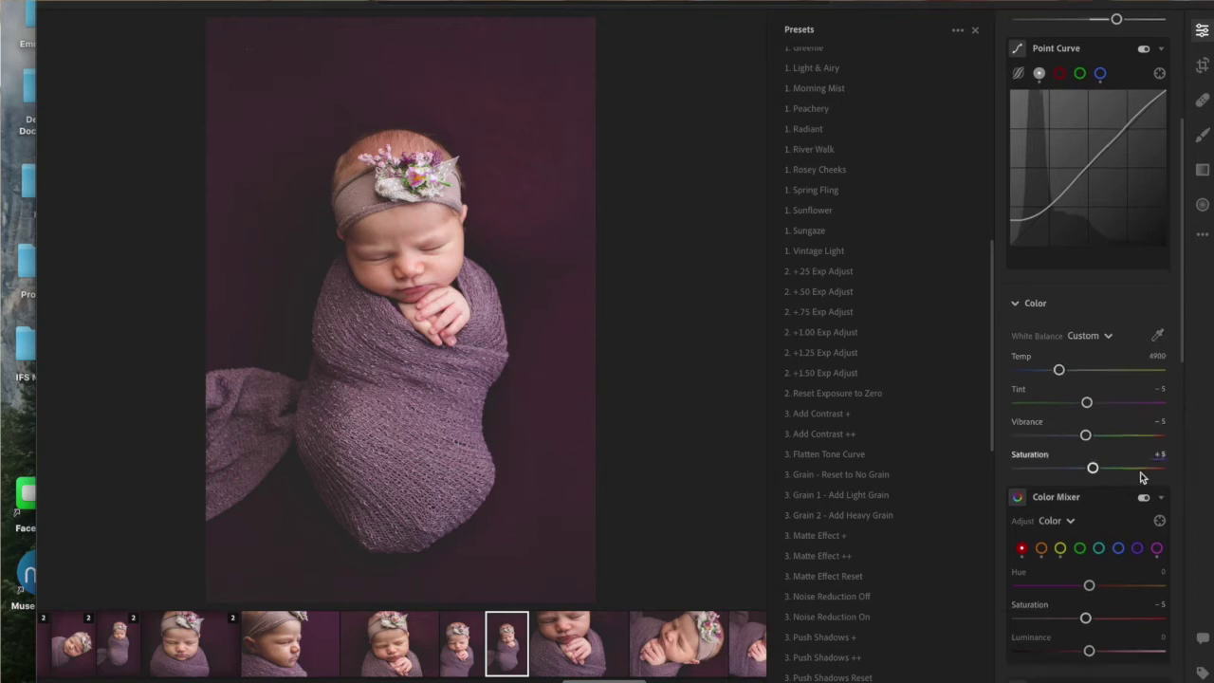
left_click(1041, 518)
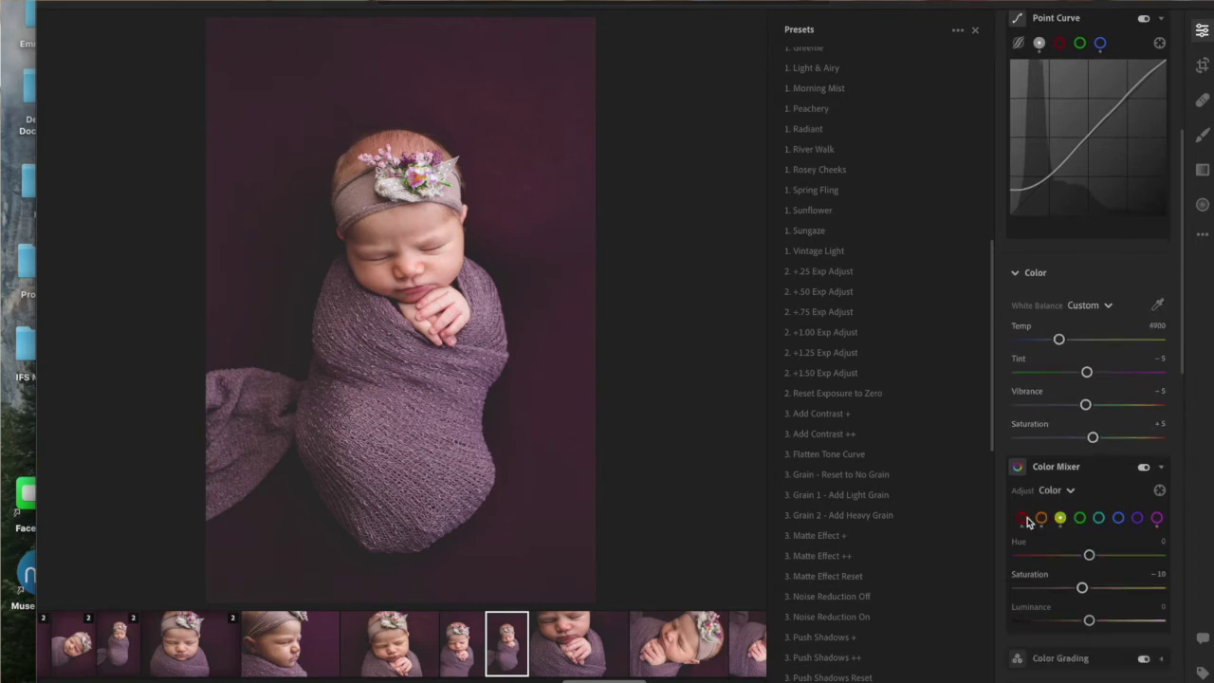
left_click(1021, 518)
left_click(1157, 518)
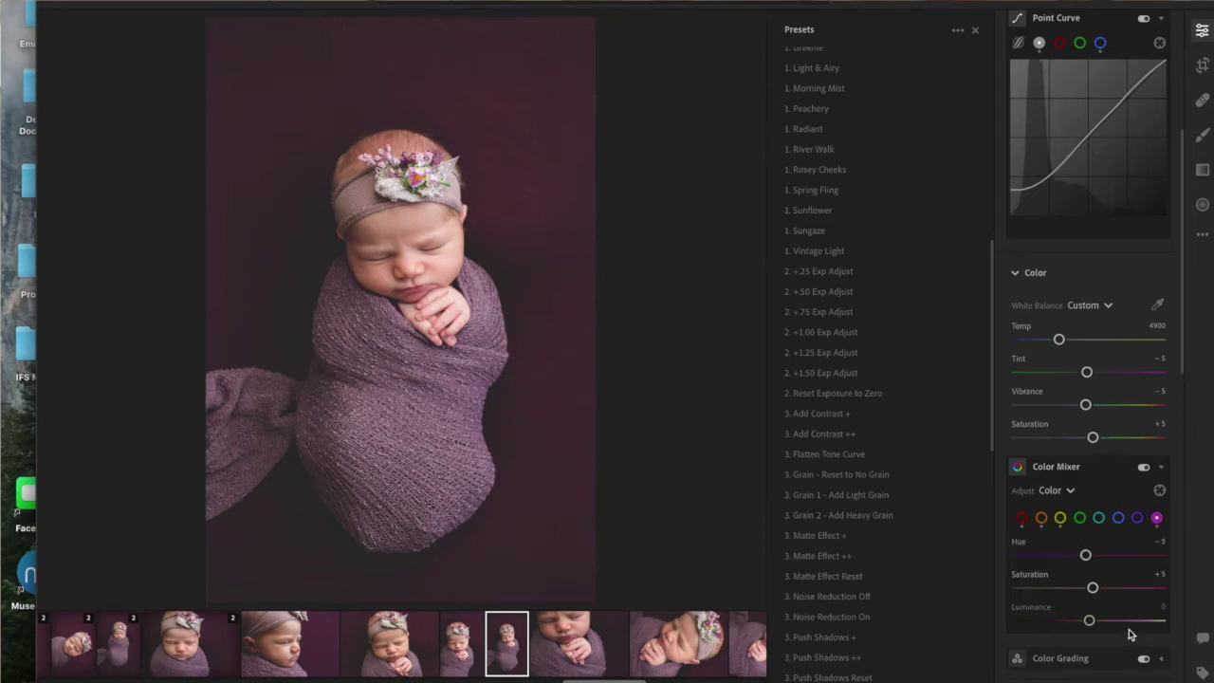
scroll(1144, 583, "down", 1)
scroll(1143, 584, "down", 5)
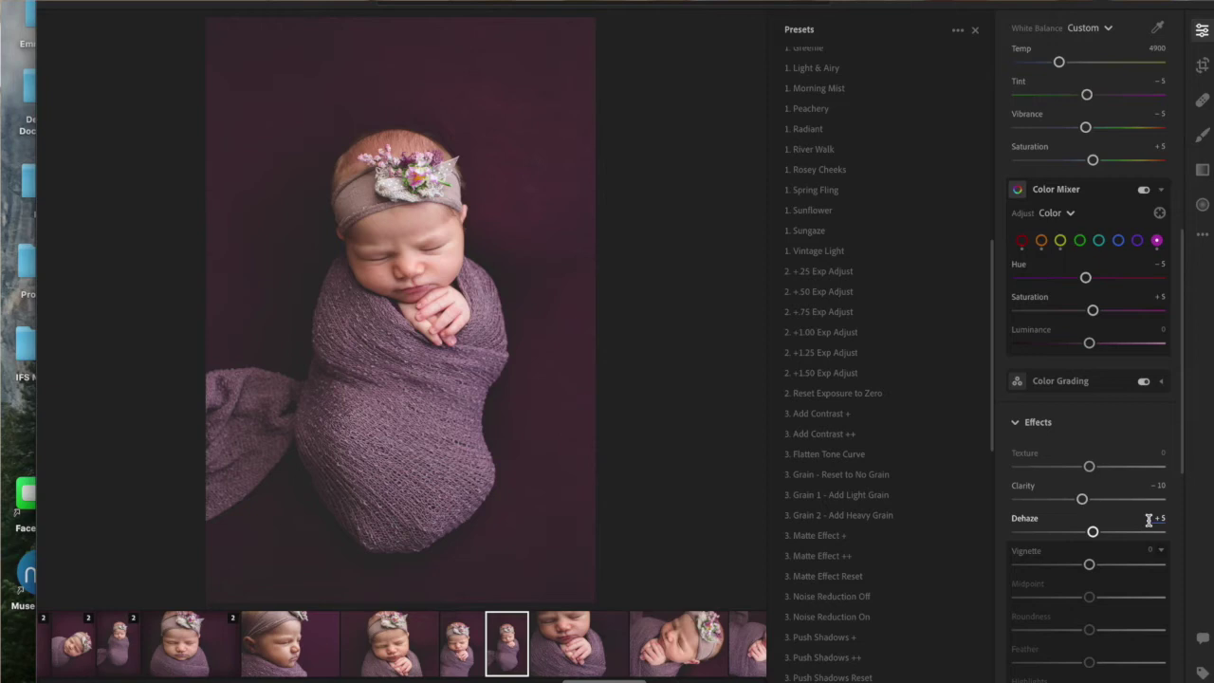
scroll(1127, 593, "down", 1)
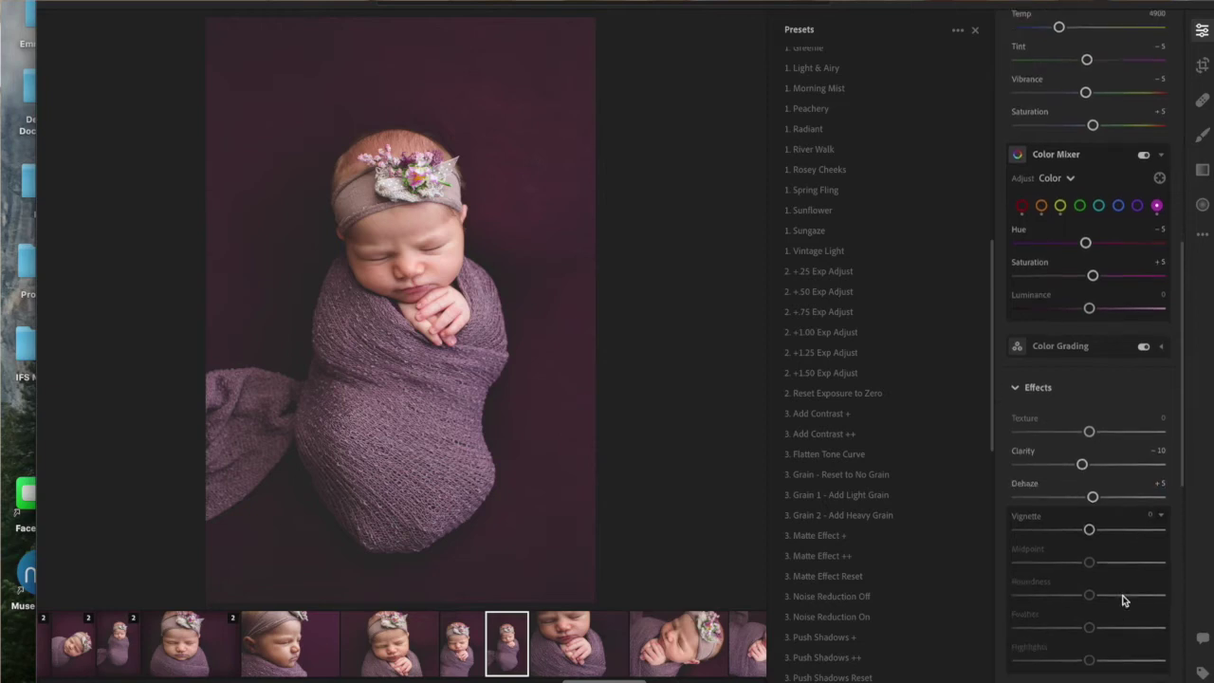
left_click(1148, 514)
type("-20")
key("Return")
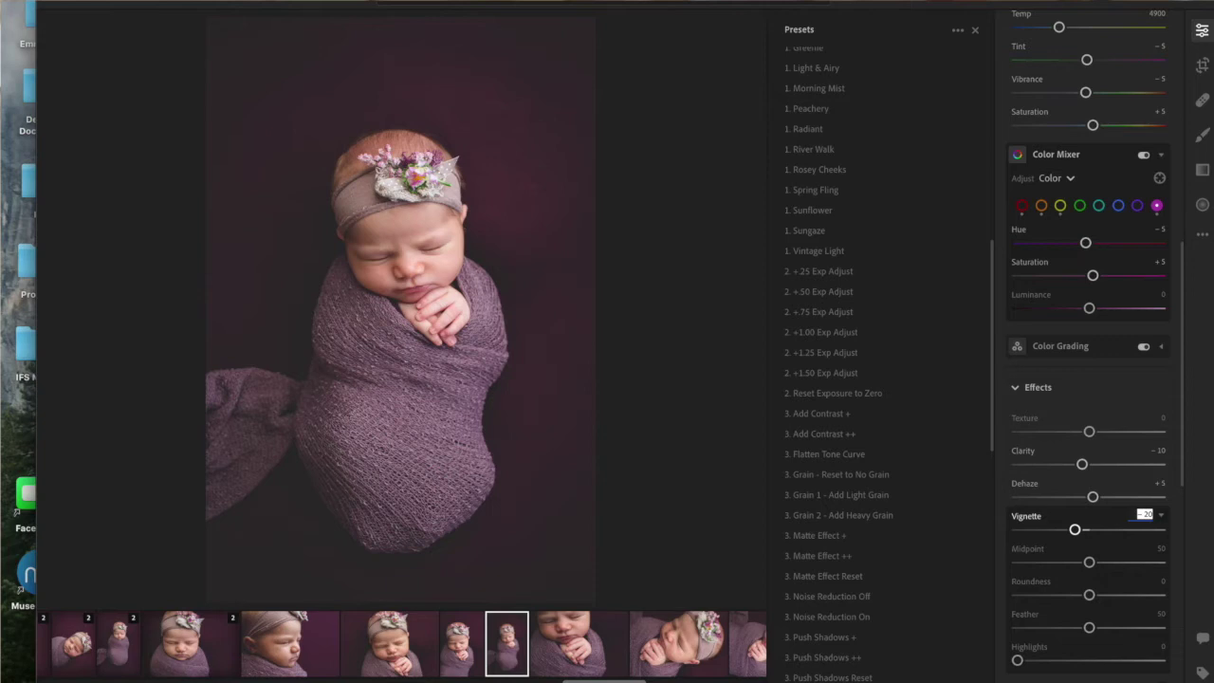
type("0")
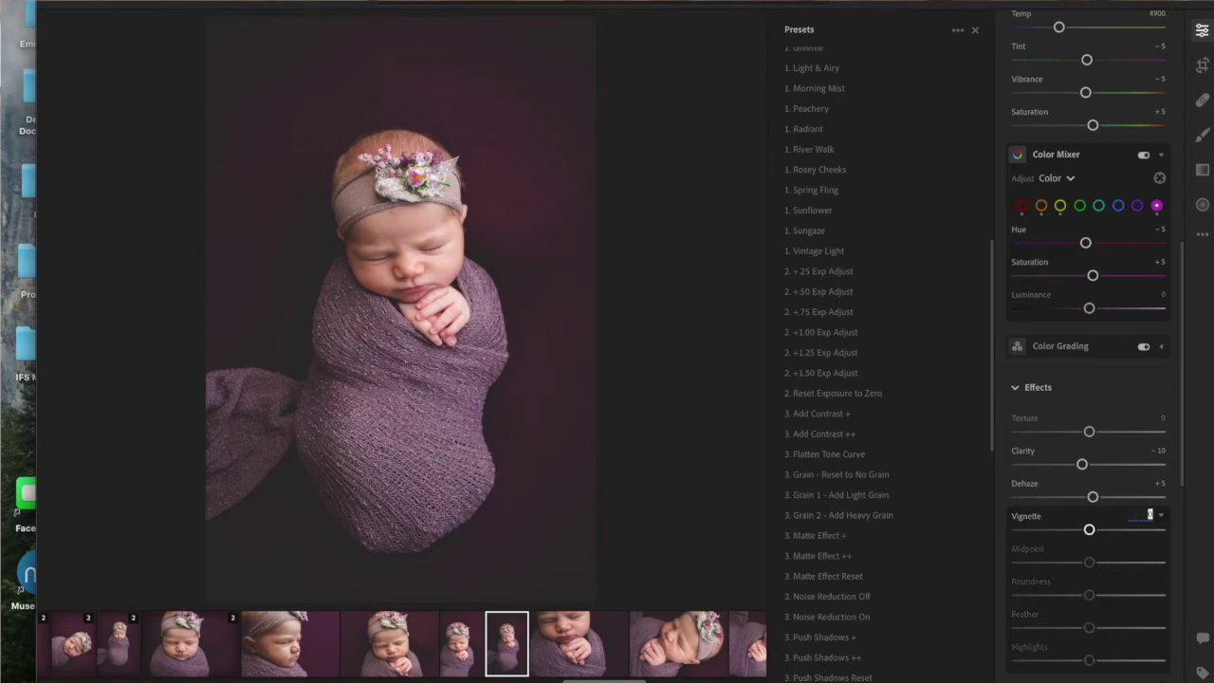
key("Return")
scroll(1151, 555, "down", 3)
scroll(1142, 566, "down", 5)
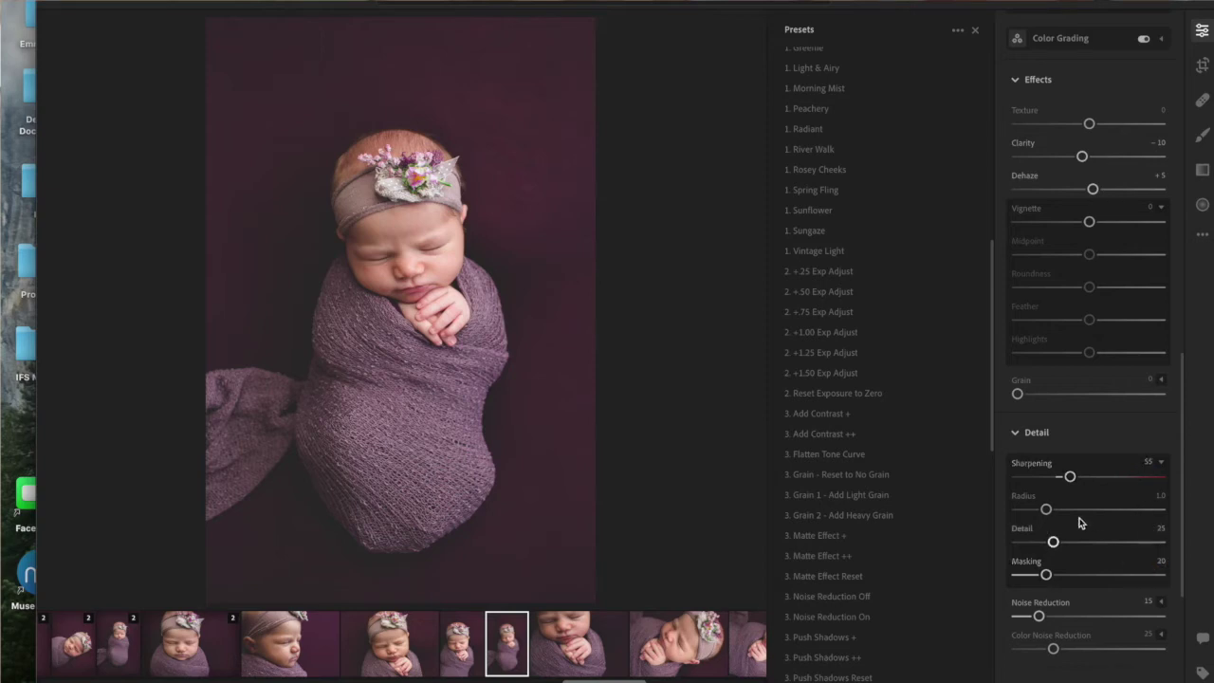
scroll(1112, 562, "down", 1)
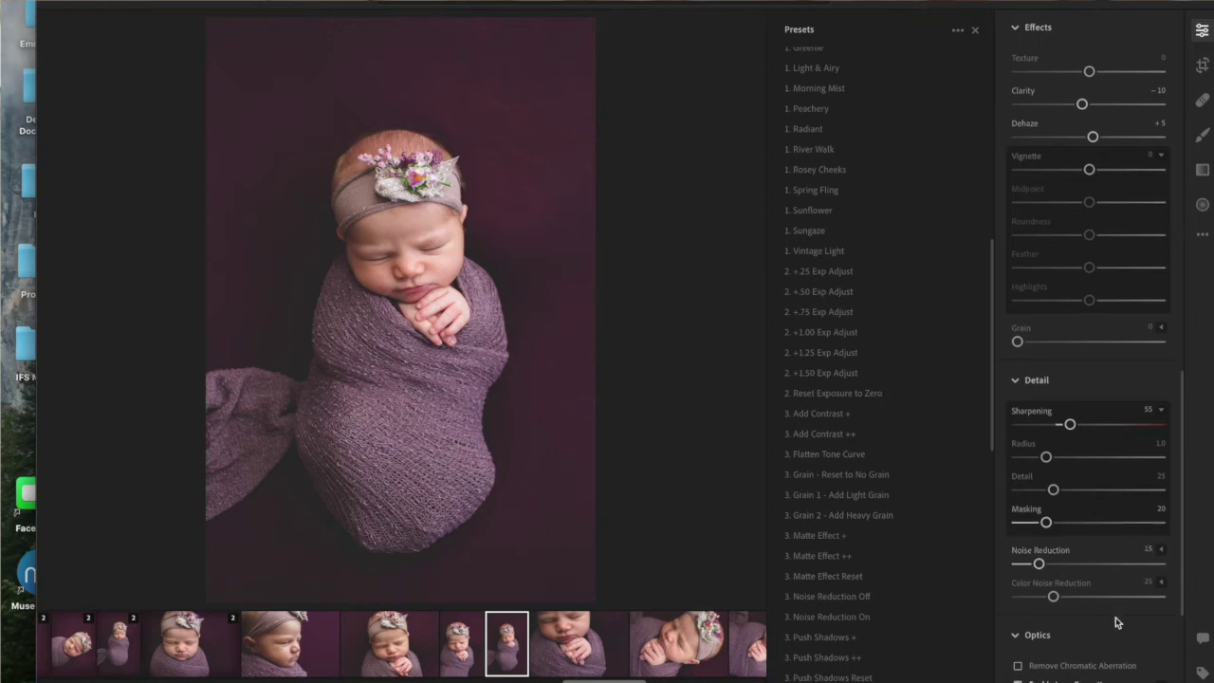
Turn Enable Lens Corrections off and back on to compare the effect
scroll(1128, 569, "down", 2)
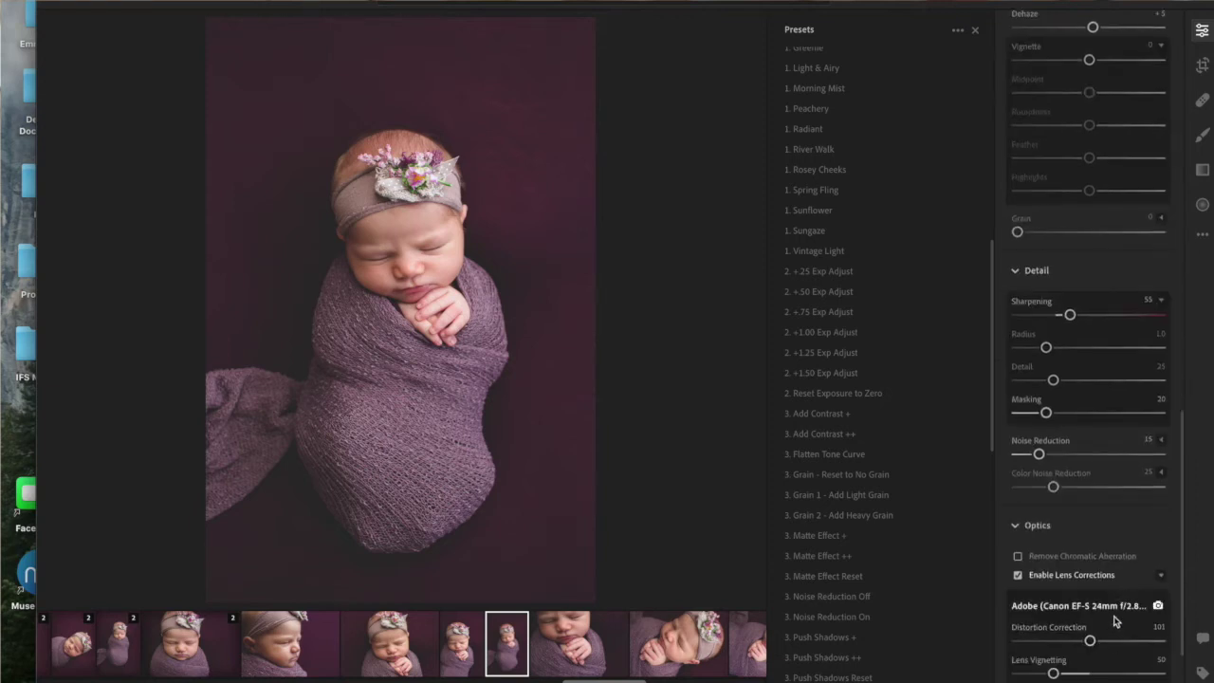
left_click(1016, 574)
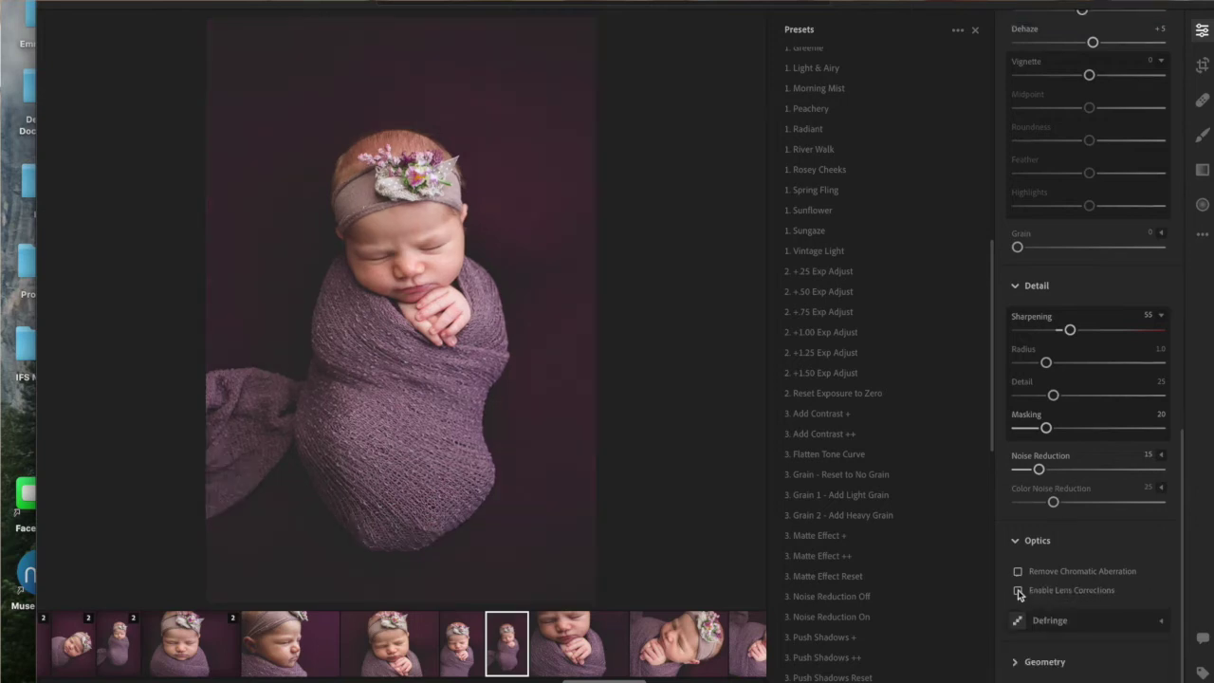
left_click(1017, 589)
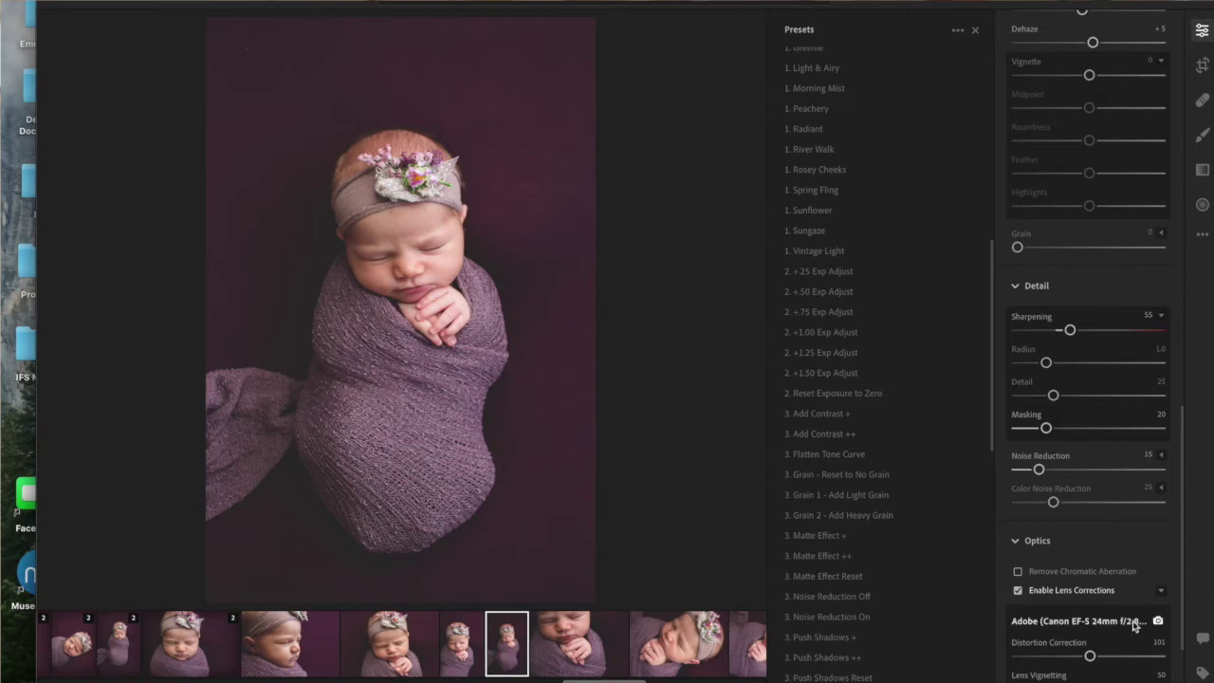
Apply the 3. Add Contrast + preset to the purple-wrap newborn photo
scroll(1111, 578, "down", 2)
scroll(1103, 657, "down", 1)
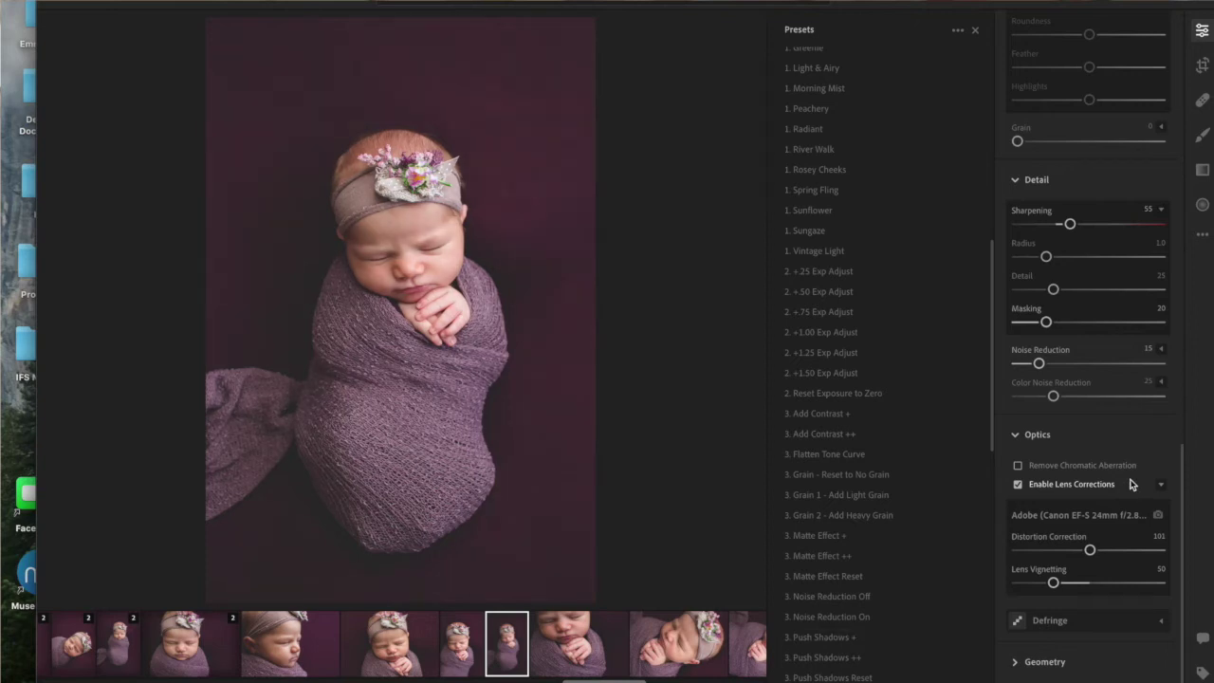
left_click(896, 414)
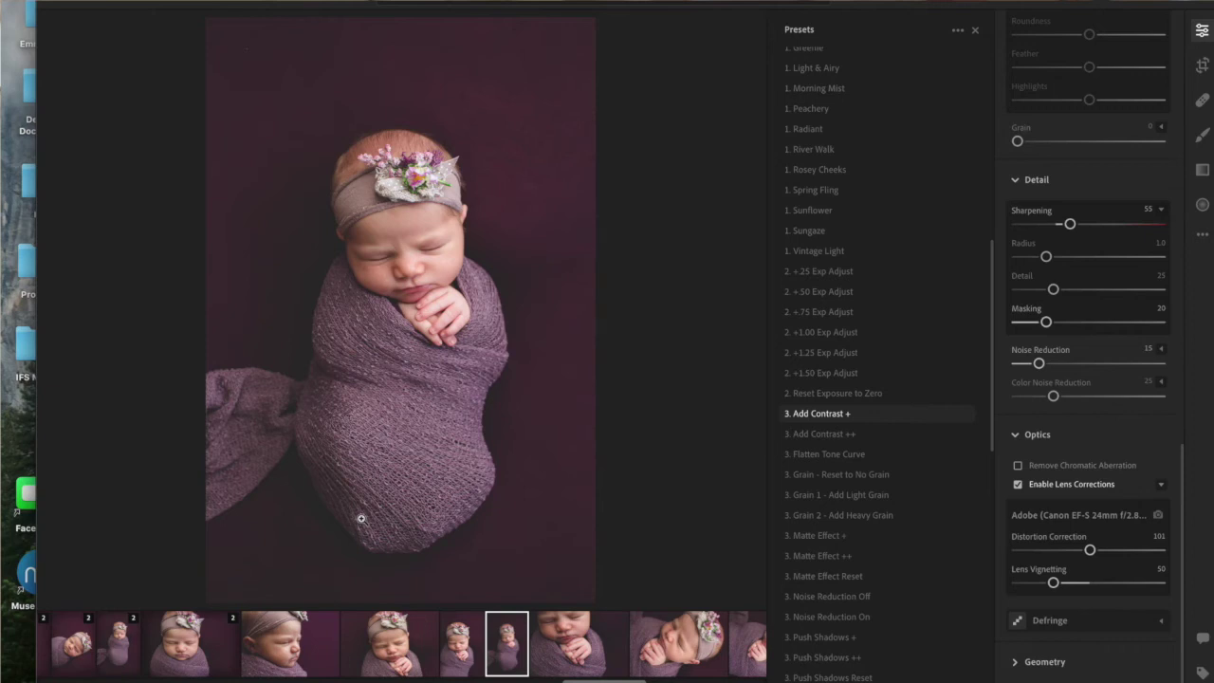
left_click_drag(578, 677, 417, 677)
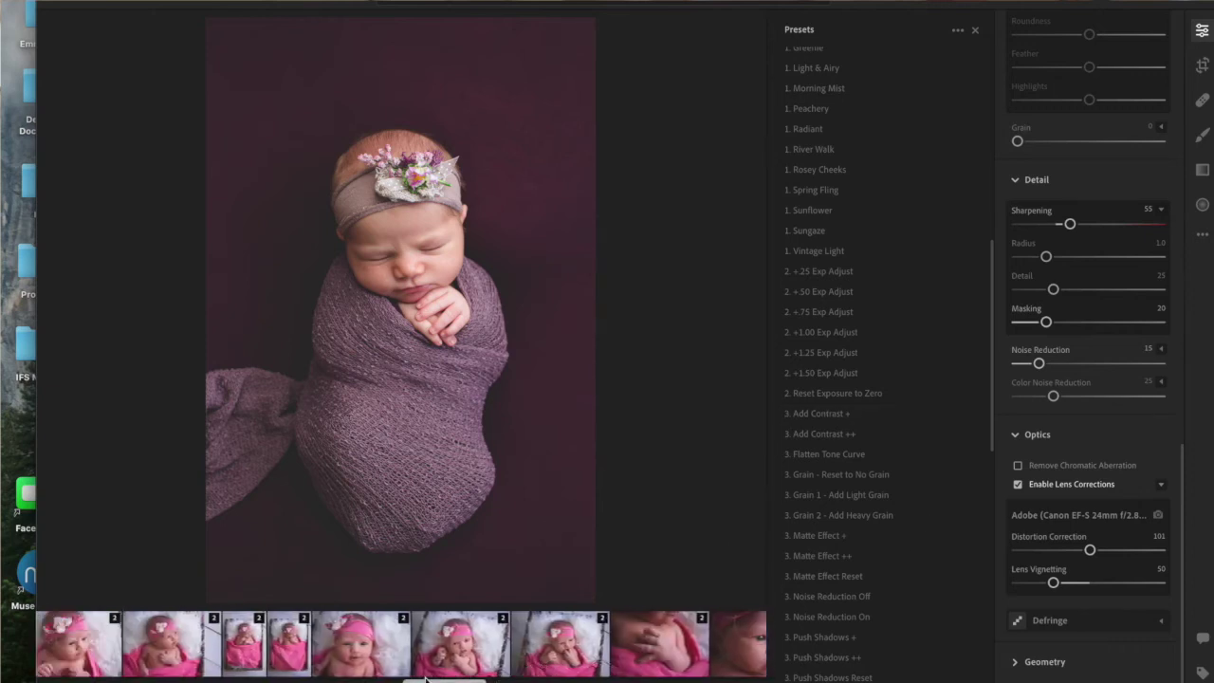
Open the pink-blanket basket newborn photo from the filmstrip
left_click(242, 645)
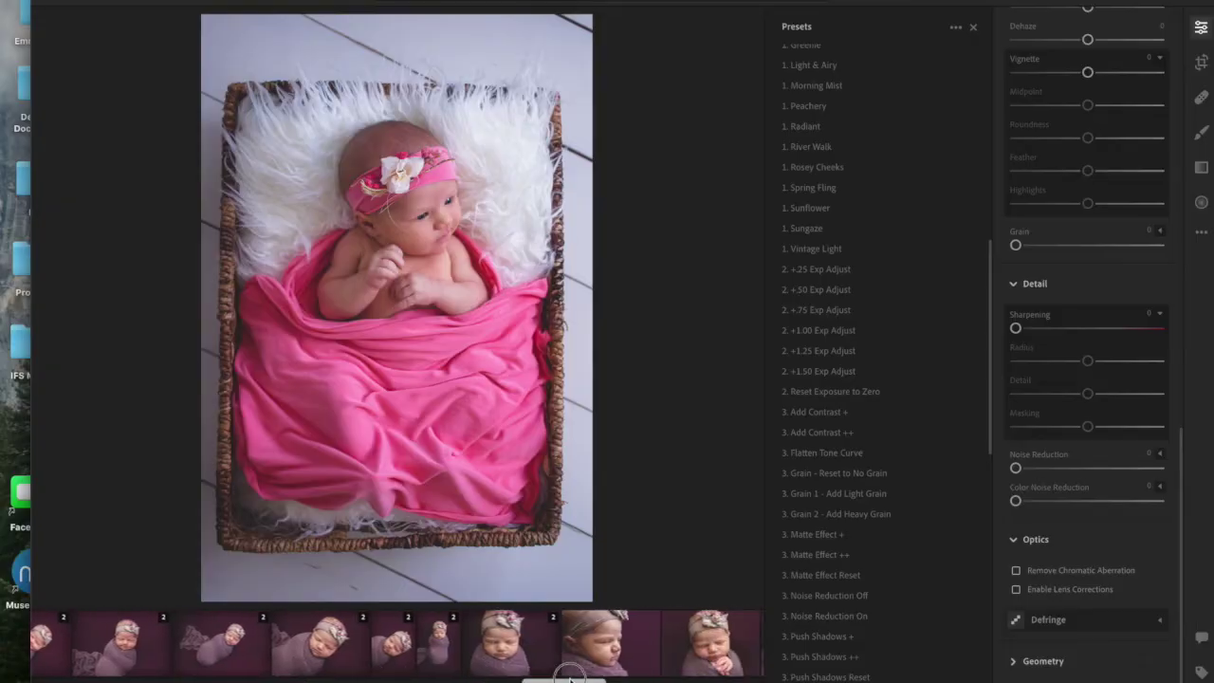
Return to the vertical purple-wrap newborn photo in the filmstrip
left_click_drag(569, 675, 604, 675)
left_click(536, 647)
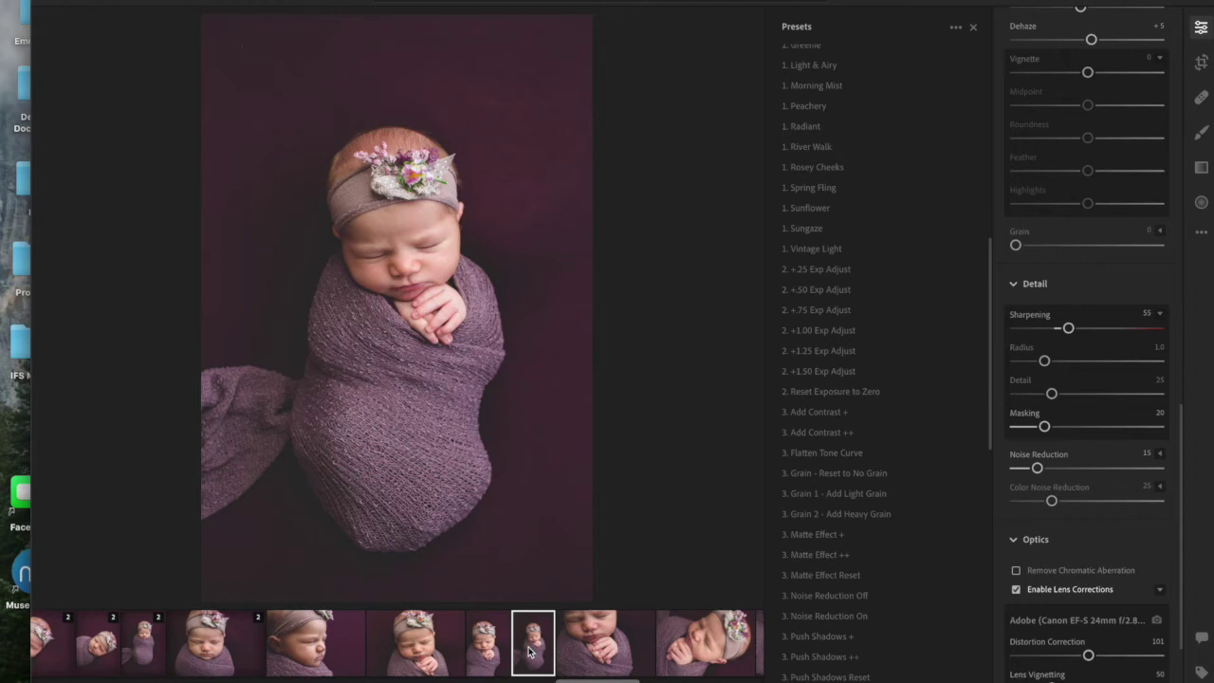
Use Edit in Photoshop on the purple-wrap thumbnail, opening it as IMG_9791-2.tif
right_click(540, 647)
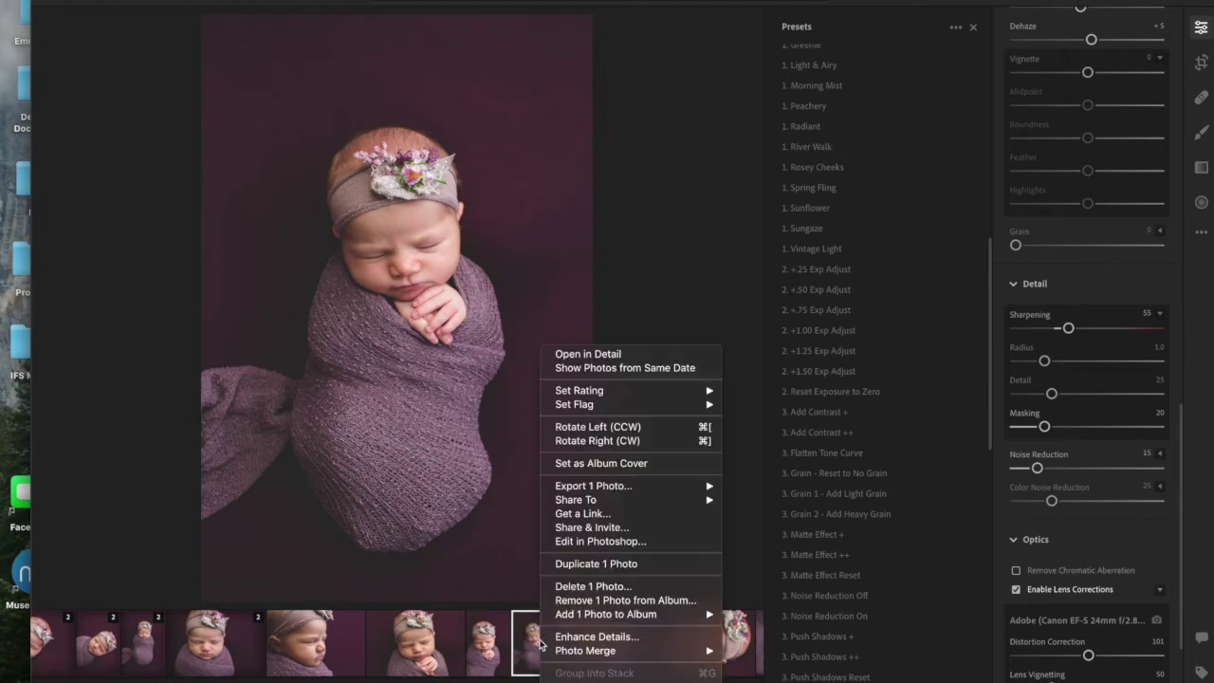
left_click(618, 543)
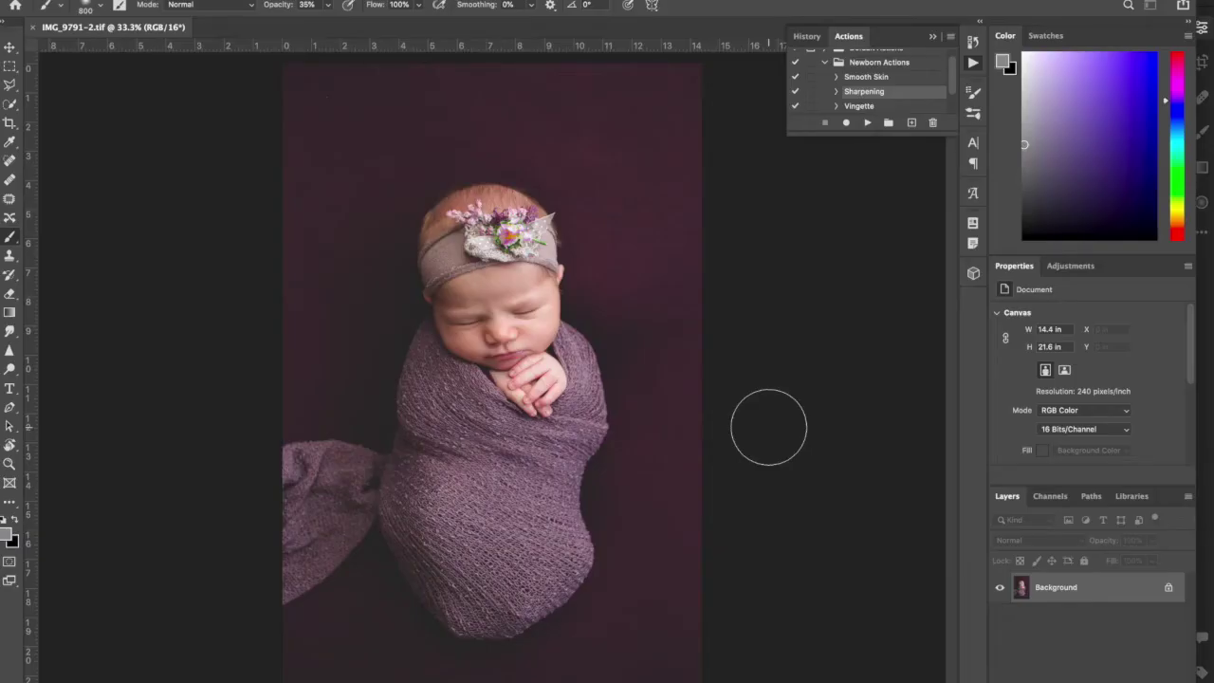
Switch to the Healing Brush, heal a maroon backdrop spot, and check the brush size
left_click(9, 180)
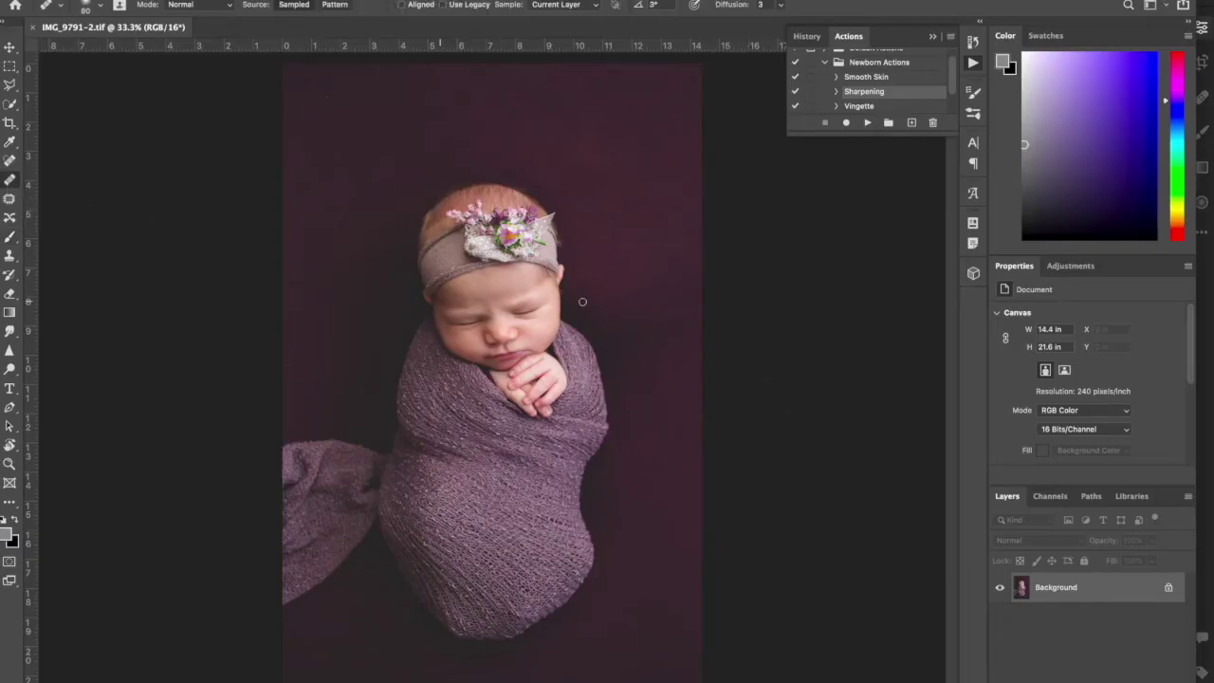
left_click(325, 95)
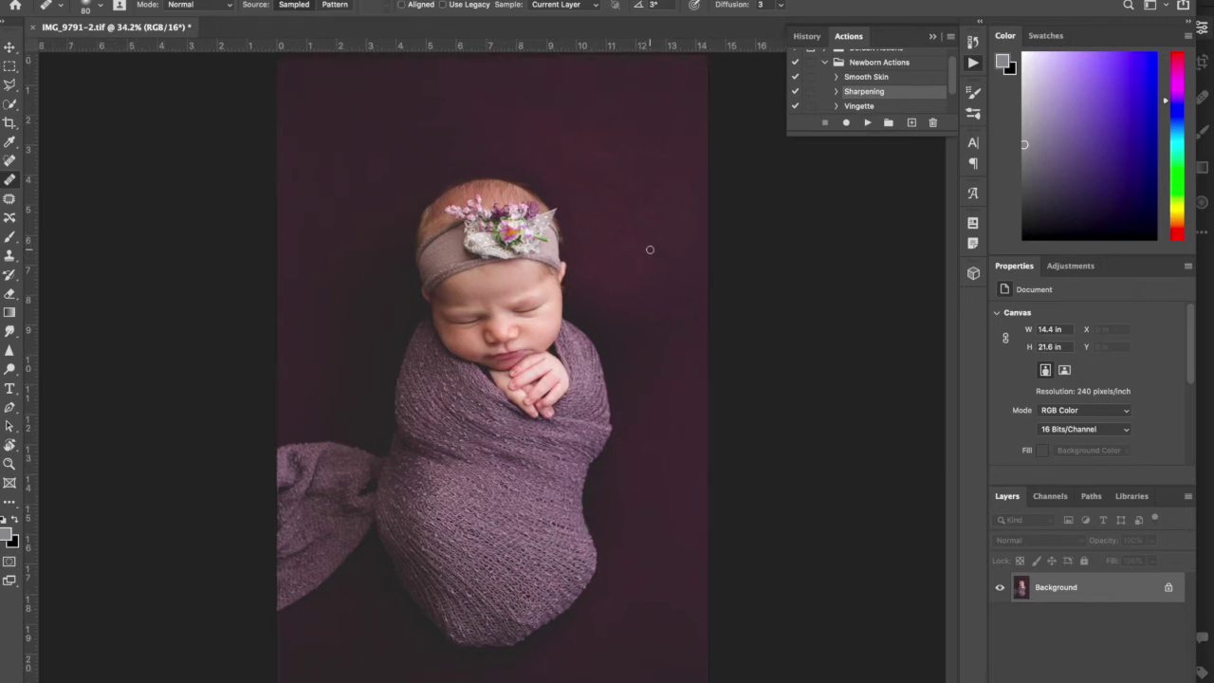
scroll(649, 249, "up", 3)
scroll(724, 252, "up", 1)
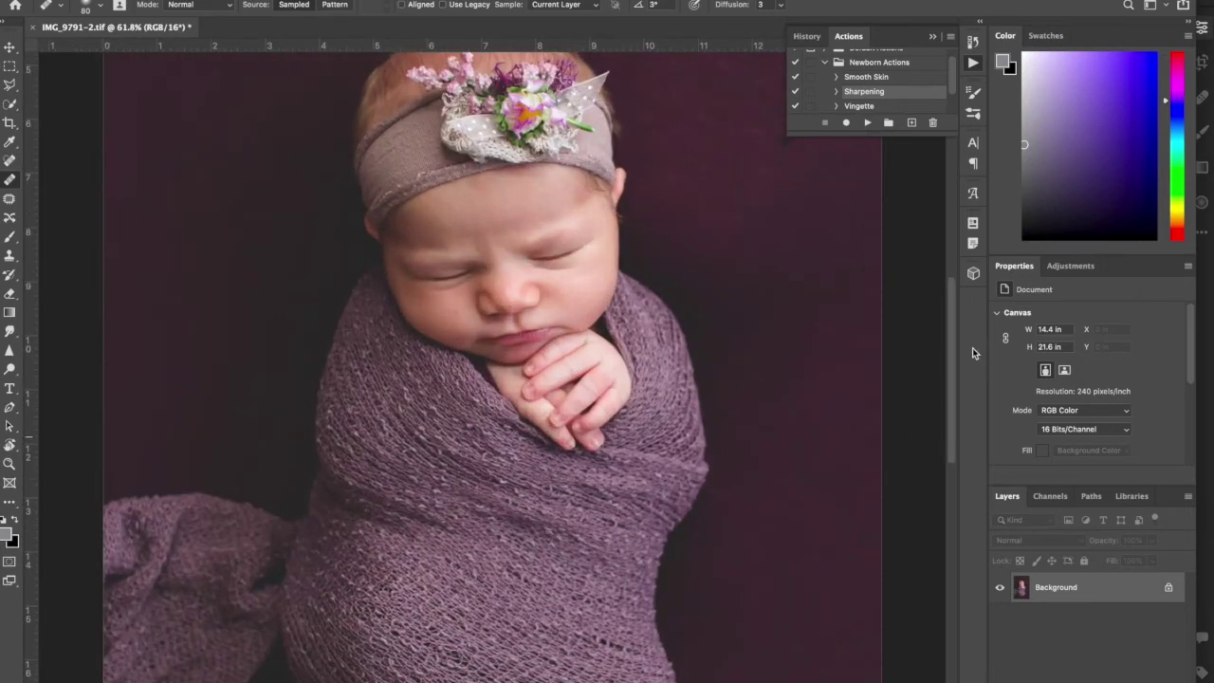
left_click_drag(951, 350, 951, 411)
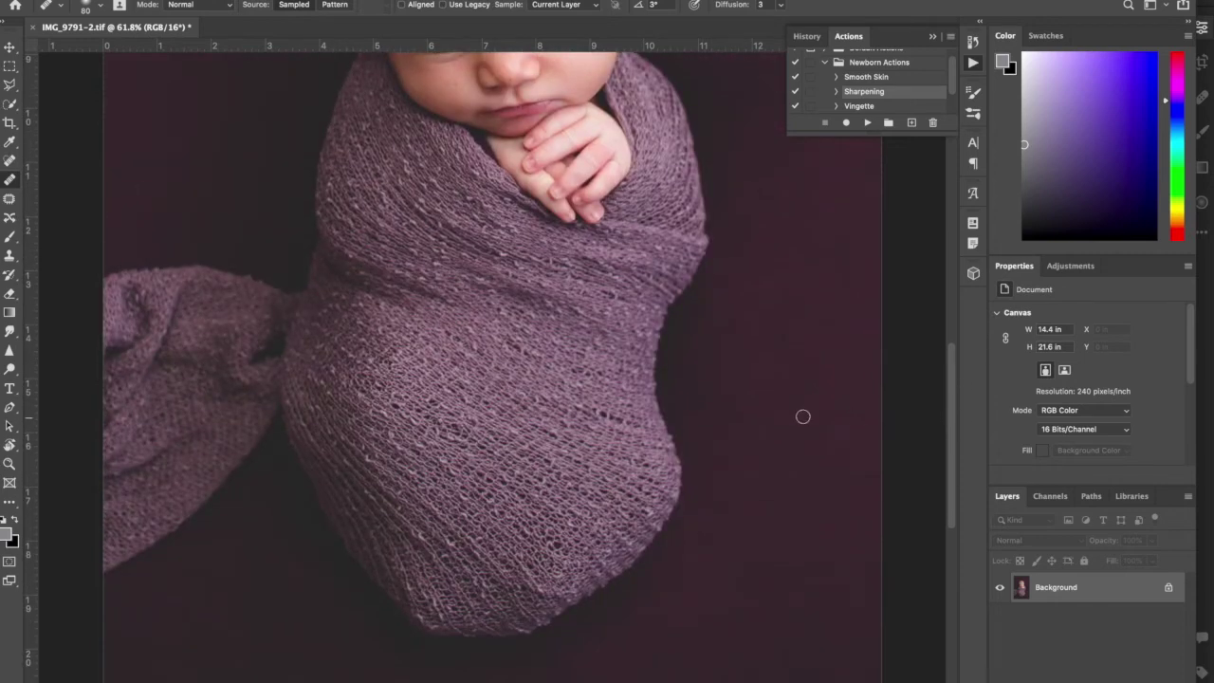
right_click(718, 412)
key("Return")
Zoom in, heal another backdrop speck, then shrink the brush and heal the nose mole
scroll(948, 354, "up", 5)
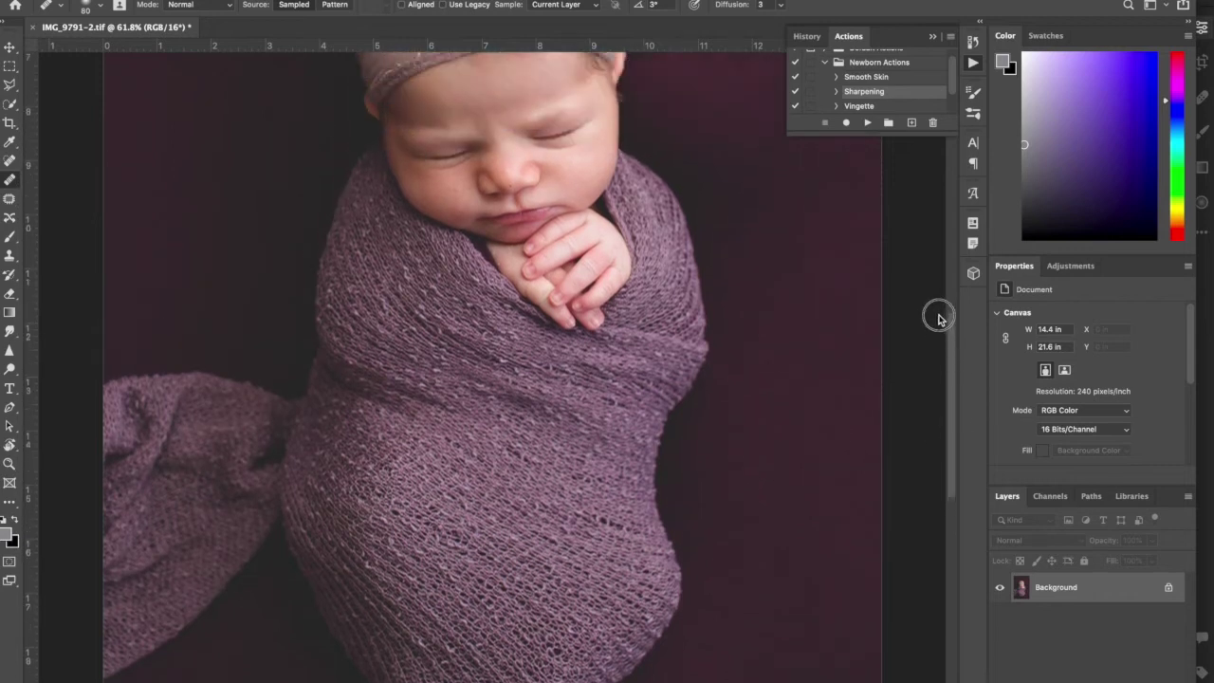
scroll(936, 318, "up", 10)
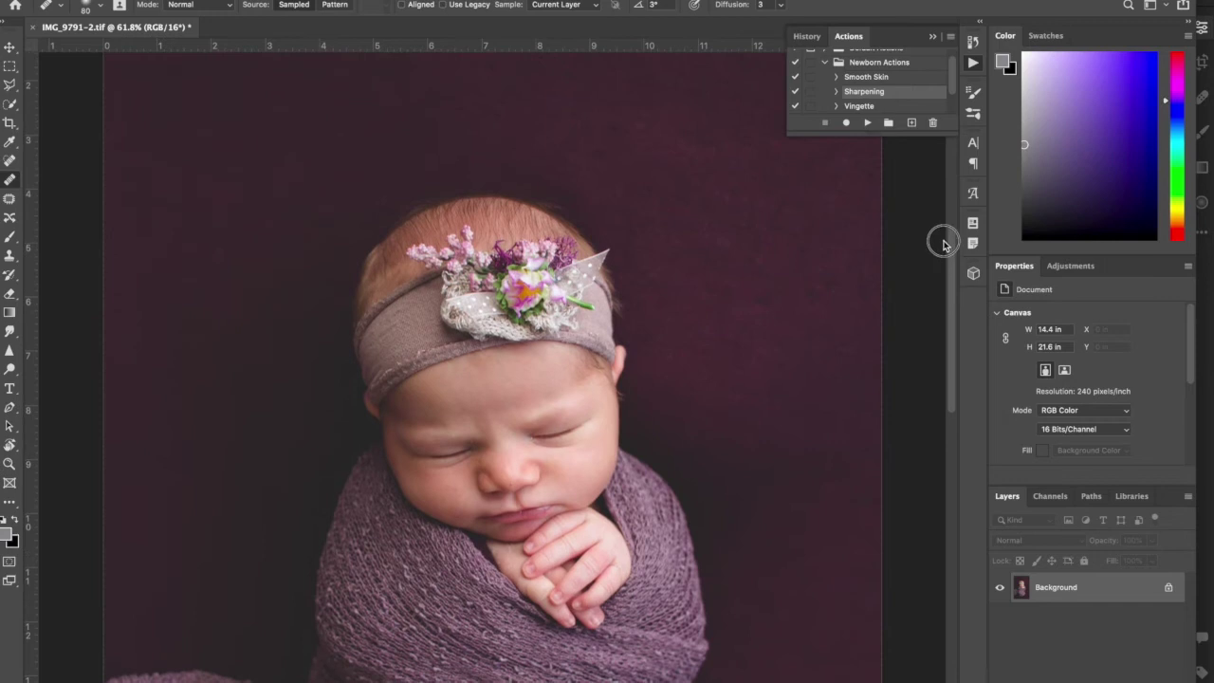
scroll(942, 244, "up", 2)
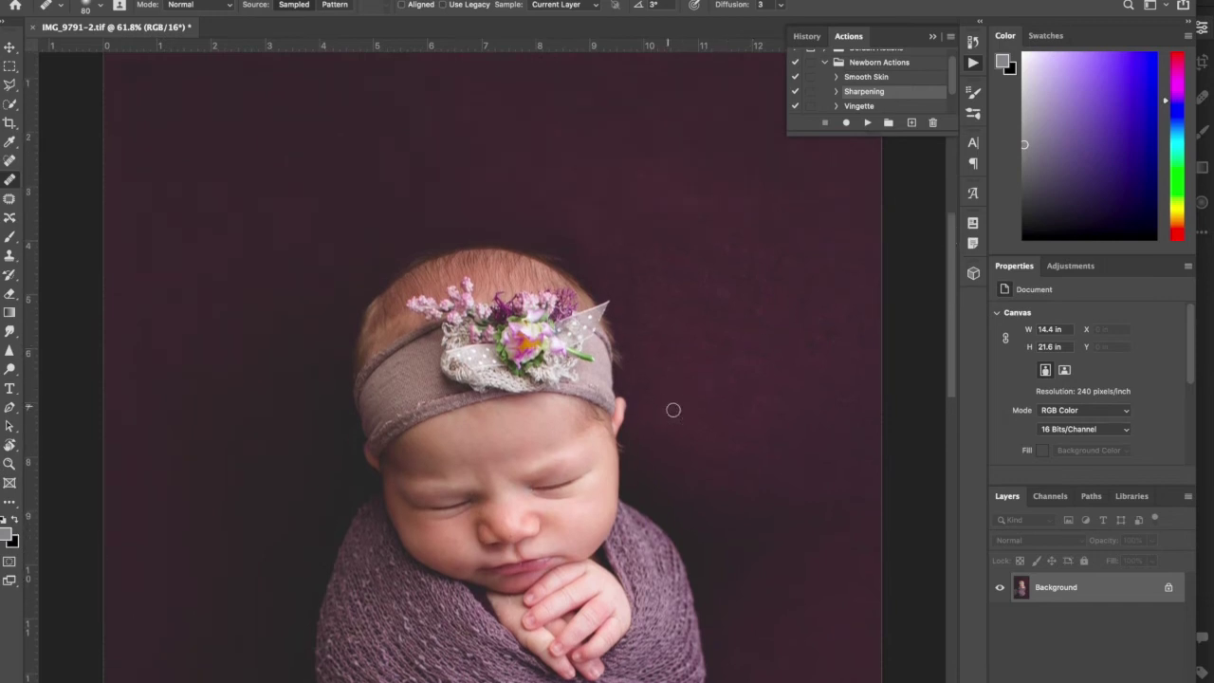
left_click(755, 412, "alt")
scroll(948, 273, "up", 3)
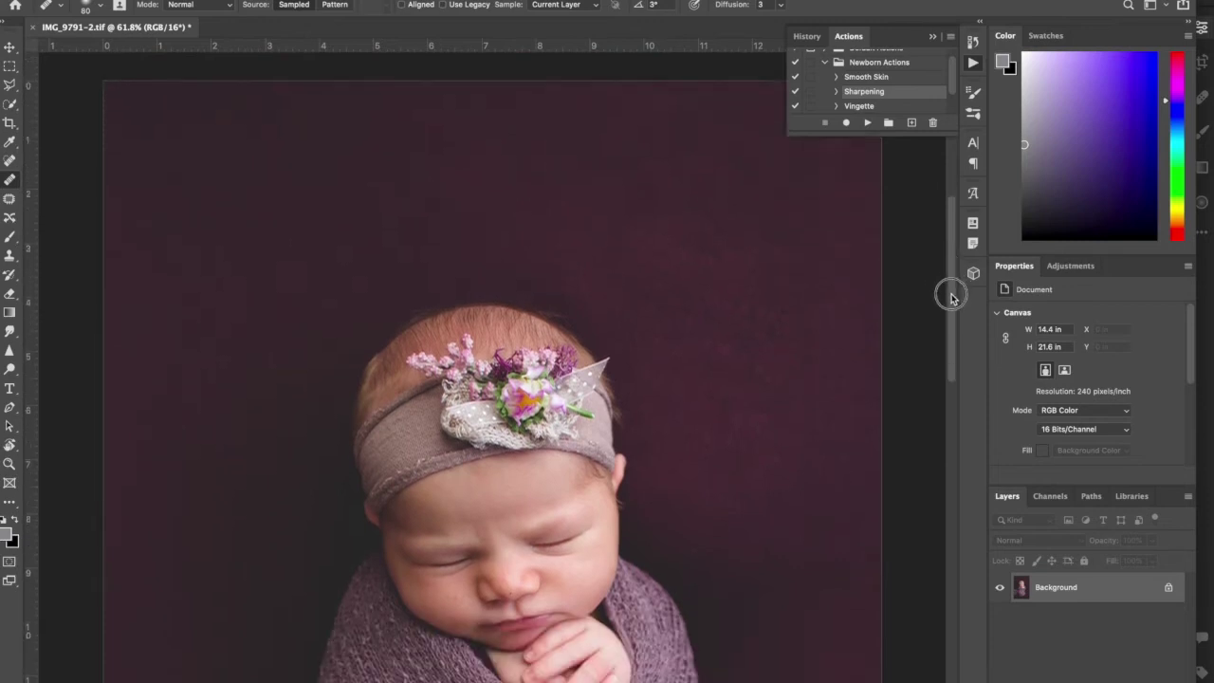
scroll(951, 304, "down", 6)
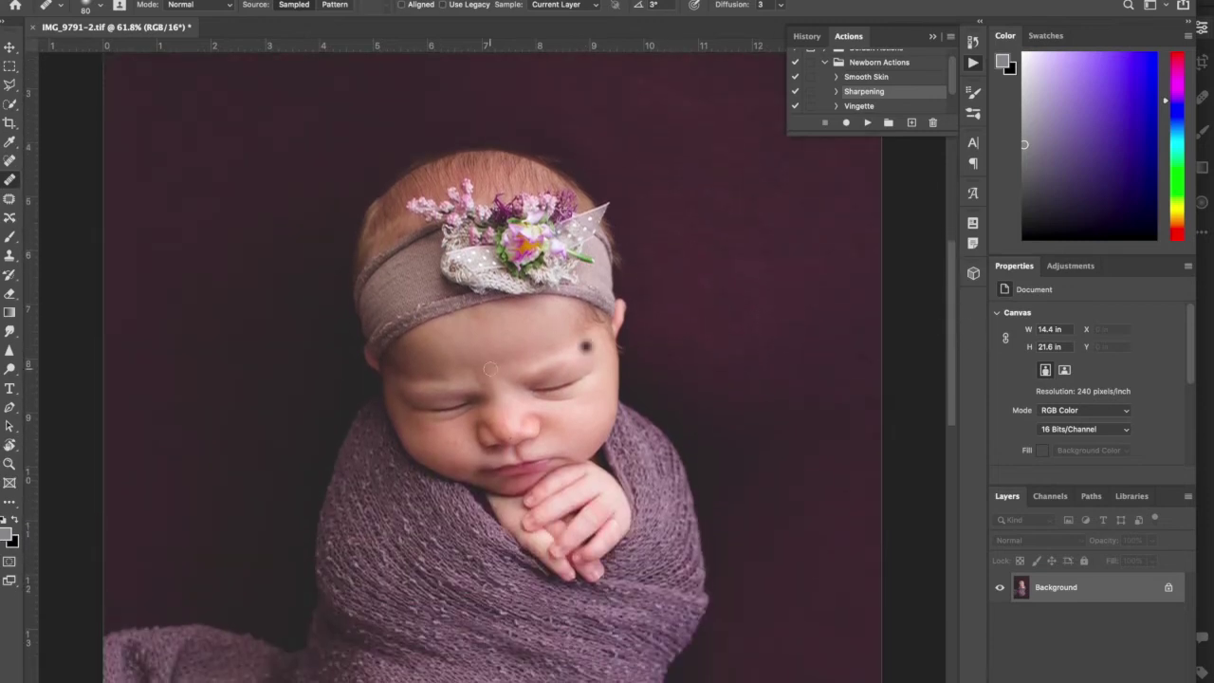
key("bracketleft")
key("bracketleft")
key("bracketleft")
key("bracketleft")
left_click(487, 415)
Heal another spot on the baby's nose, zoom in closer, and shrink the Healing Brush to 25
left_click(485, 434)
scroll(524, 396, "up", 1)
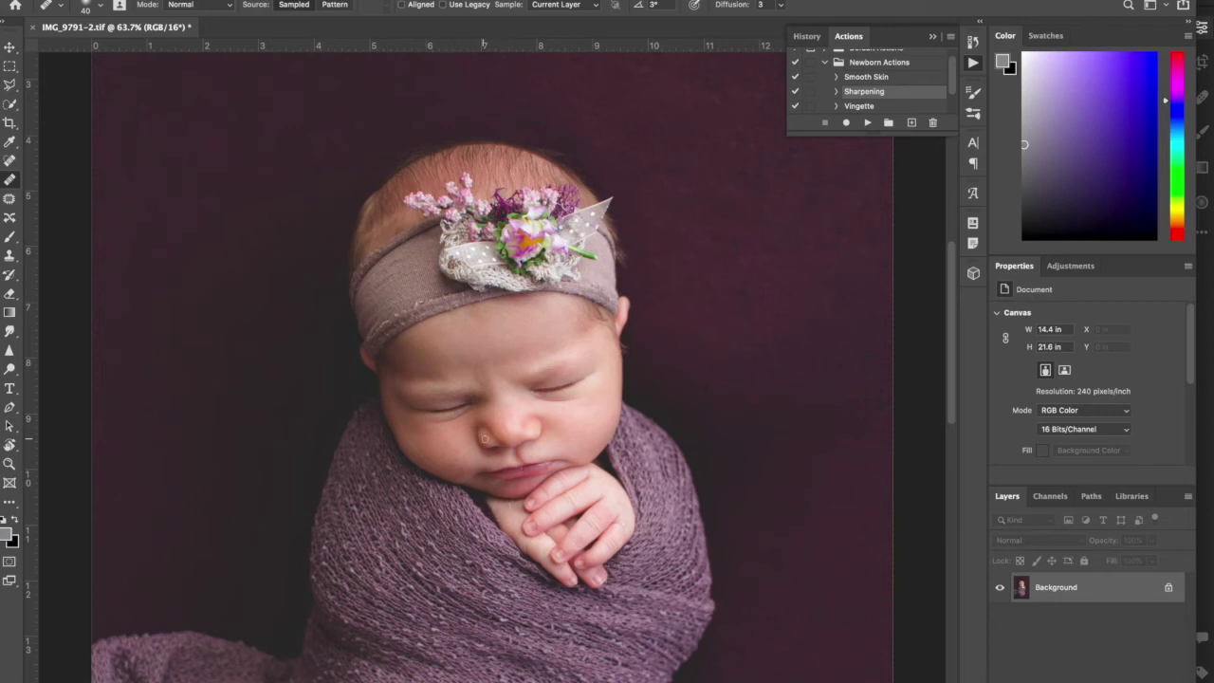
scroll(488, 403, "up", 3)
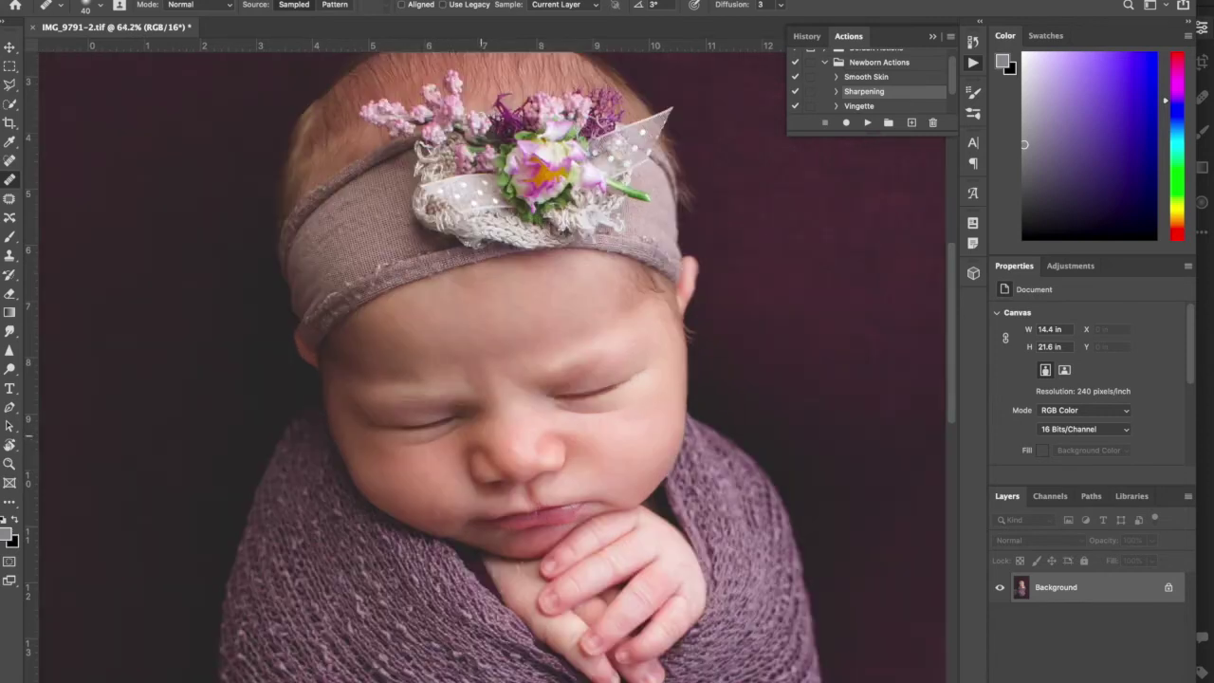
scroll(490, 468, "up", 2)
key("bracketleft")
key("bracketleft")
key("bracketleft")
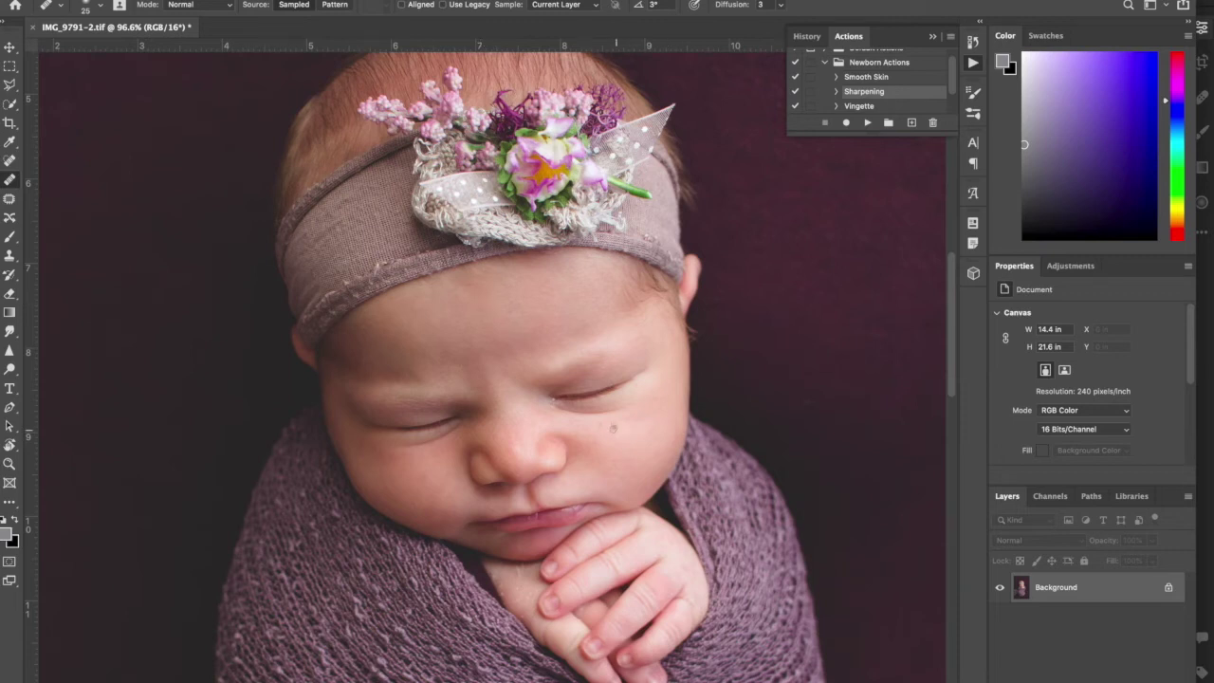
left_click(607, 425)
left_click(615, 440)
left_click(559, 449)
left_click_drag(955, 353, 955, 376)
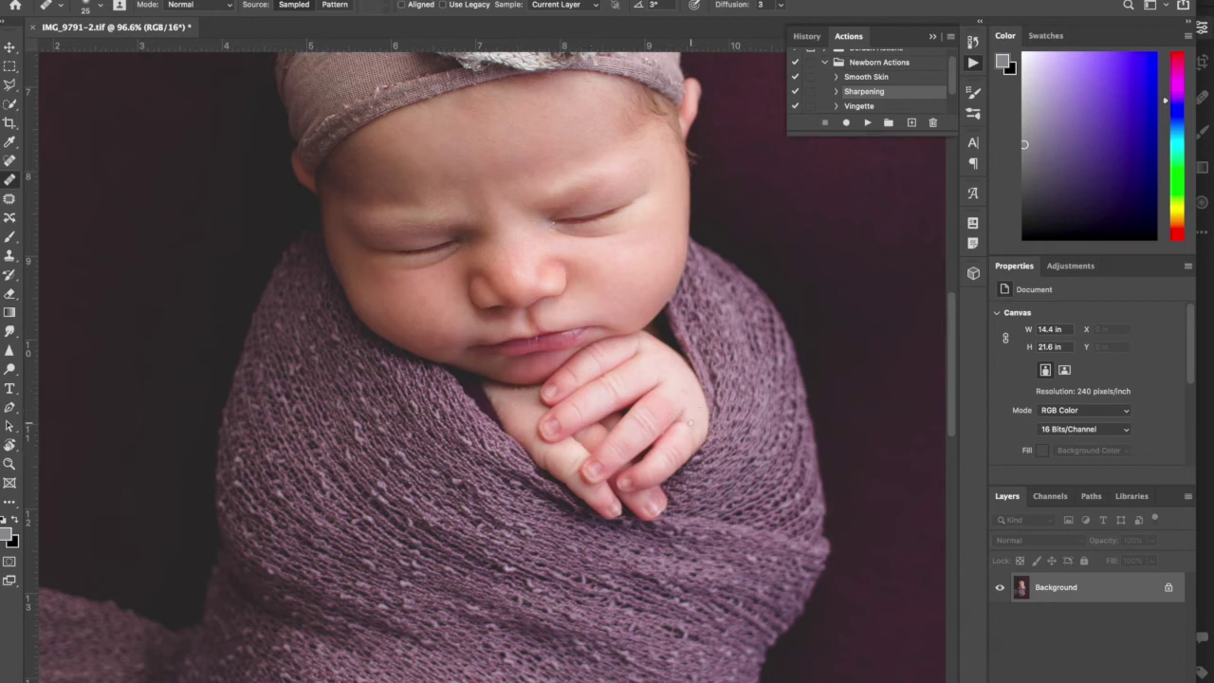
left_click_drag(691, 425, 687, 421)
scroll(948, 393, "up", 2)
mouse_move(948, 389)
left_mouse_down()
mouse_move(948, 420)
mouse_move(949, 373)
left_mouse_up()
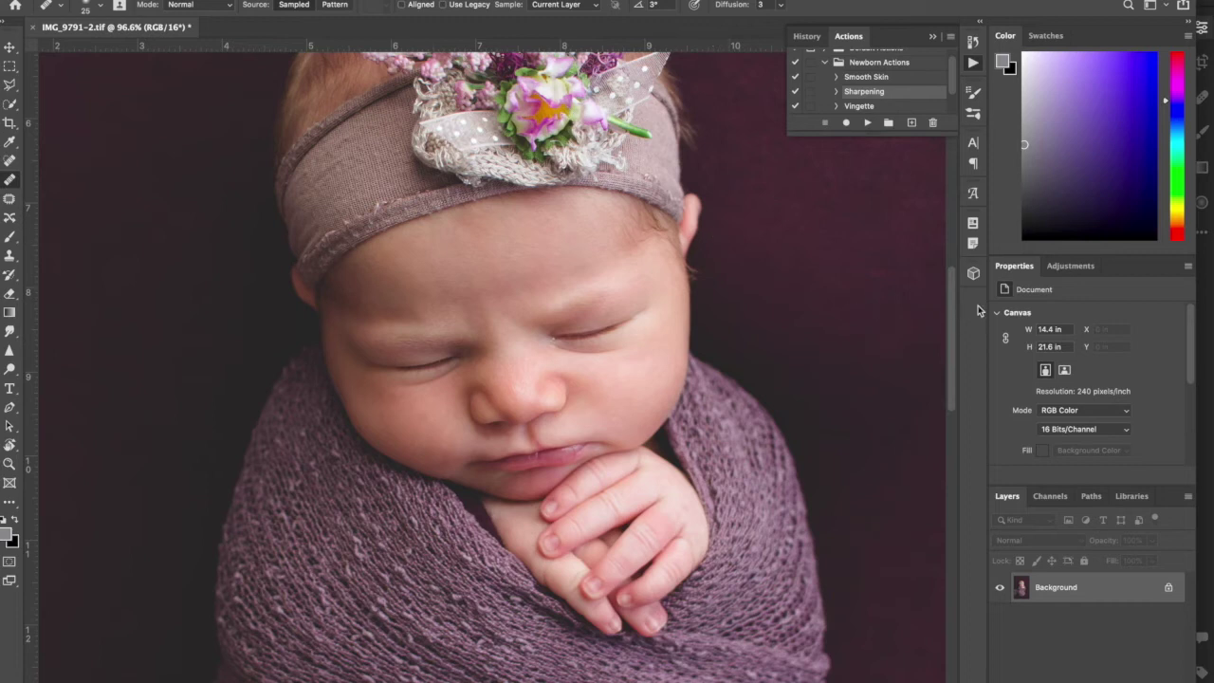
scroll(953, 310, "down", 10)
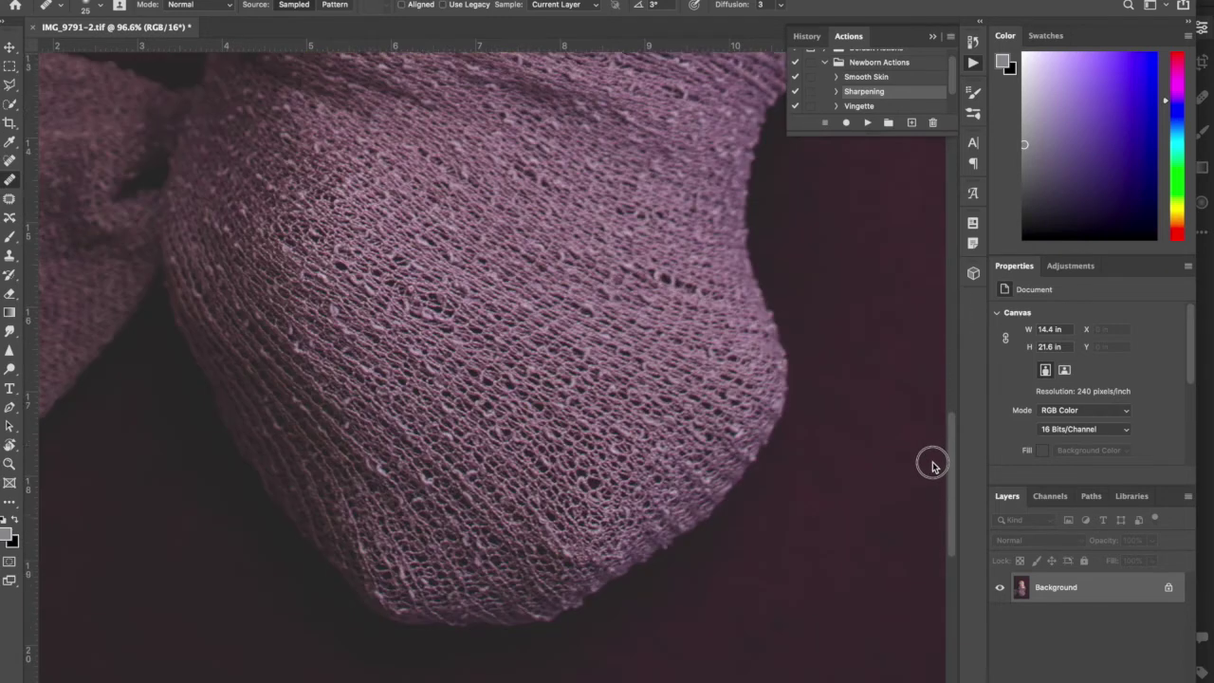
scroll(949, 325, "up", 10)
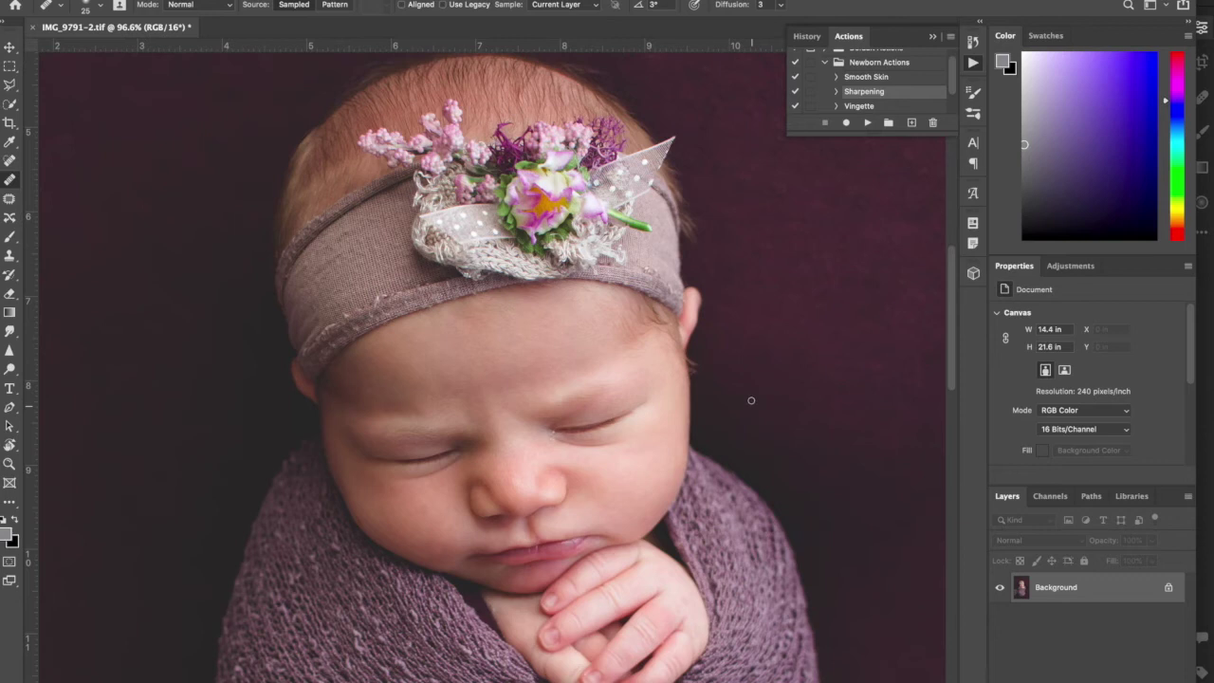
Zoom out to fit the whole photo and duplicate the Background into Layer 1
scroll(751, 400, "down", 3)
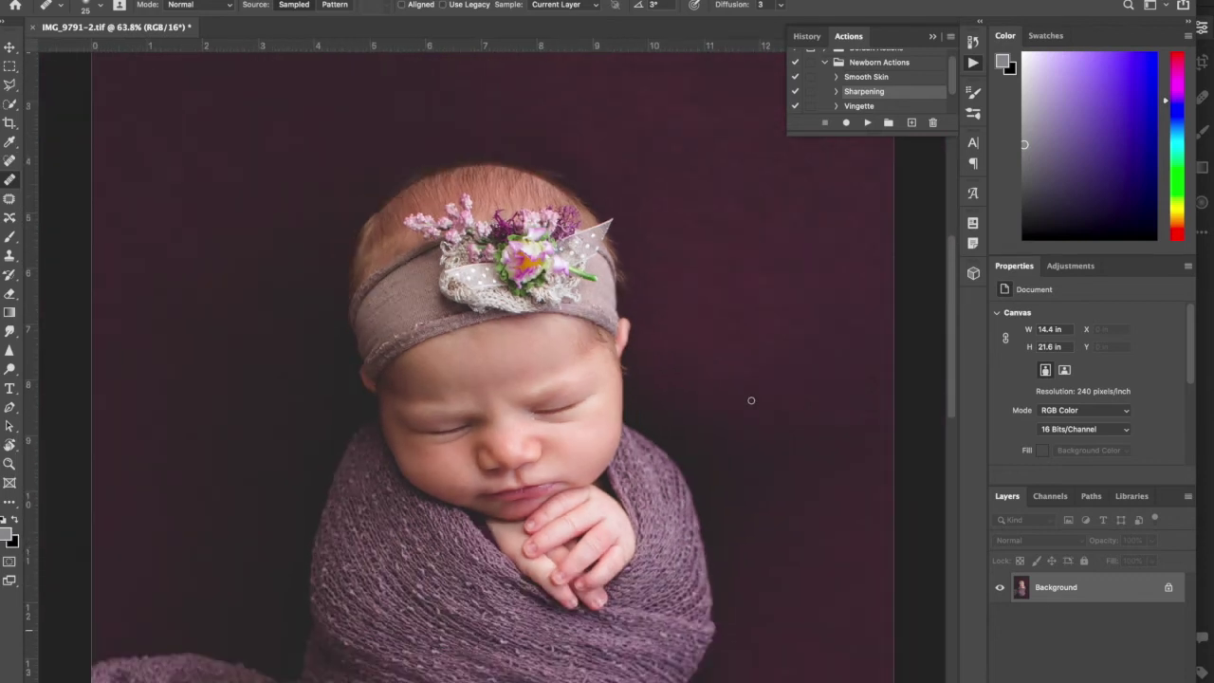
scroll(751, 400, "down", 2)
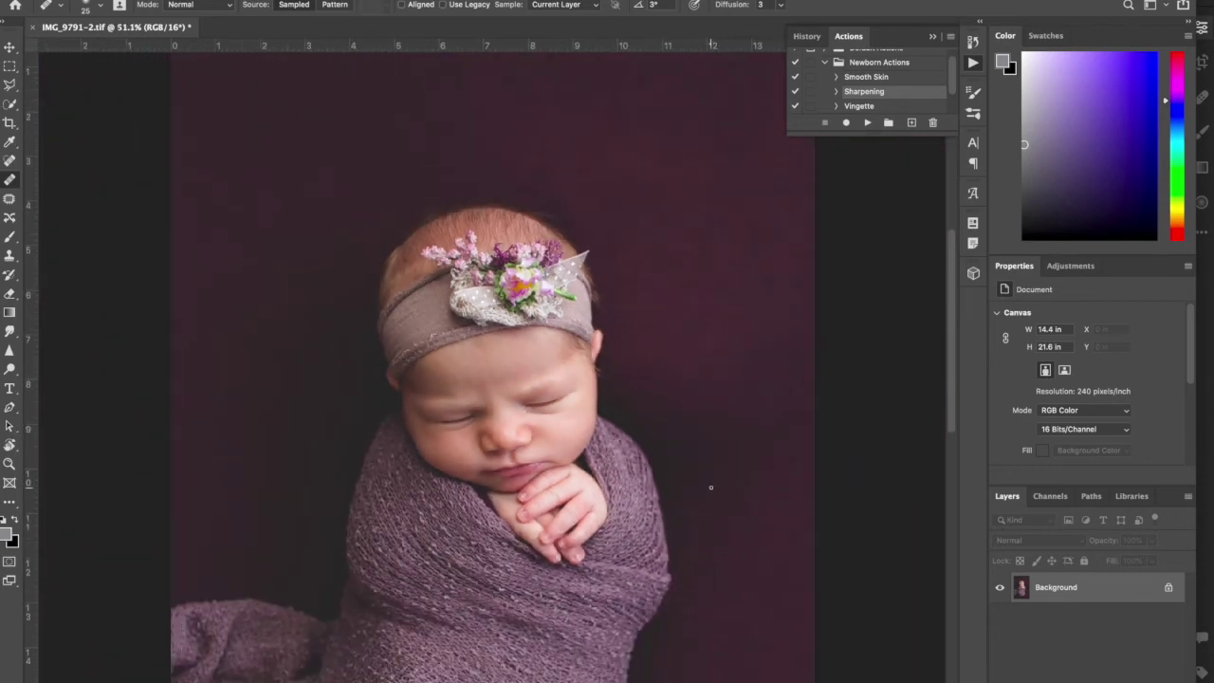
scroll(710, 488, "down", 5)
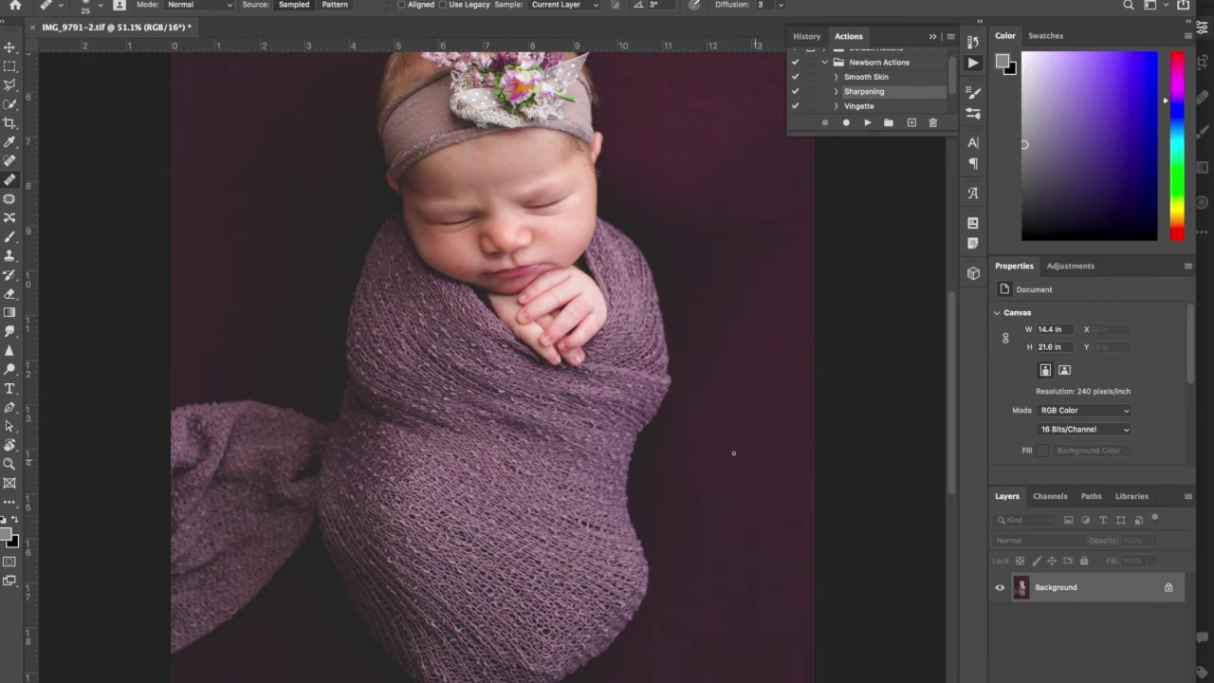
scroll(733, 454, "down", 2)
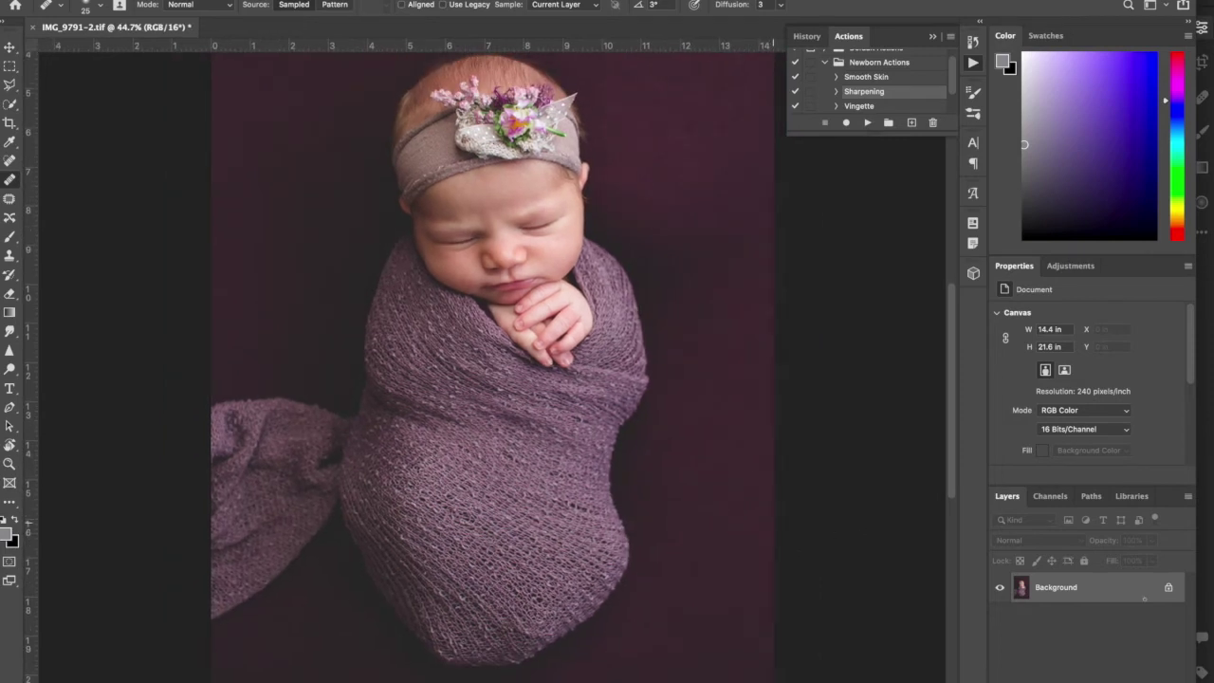
scroll(730, 451, "down", 1)
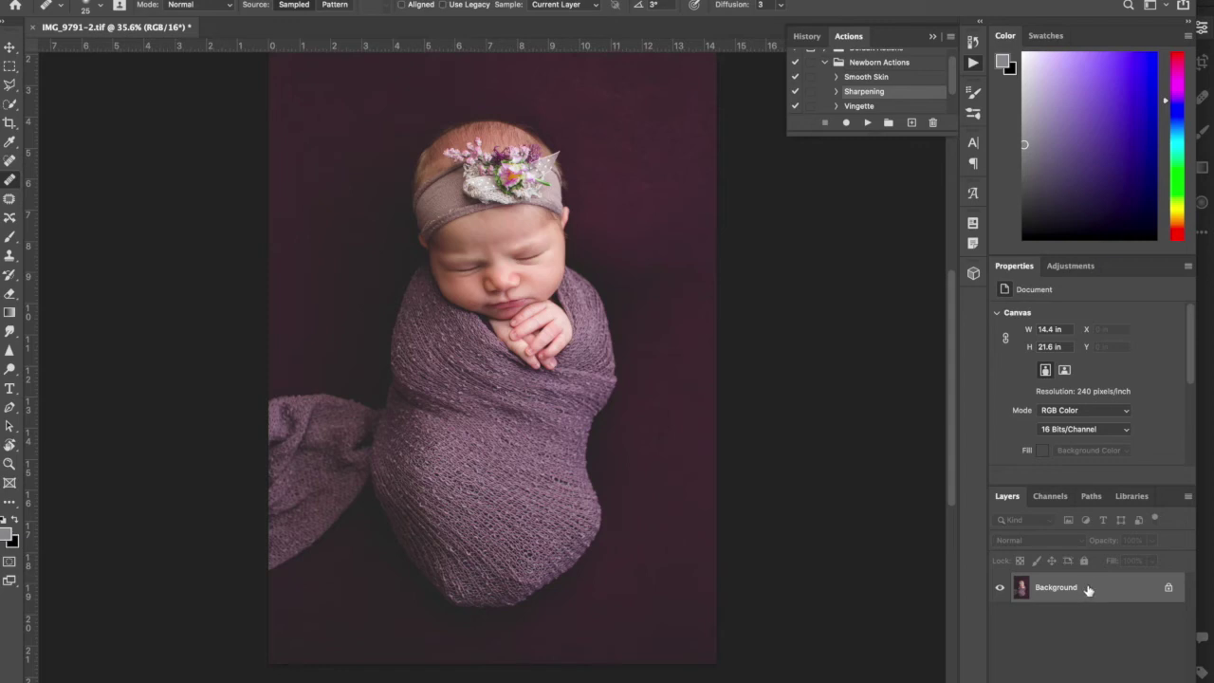
key("ctrl+j")
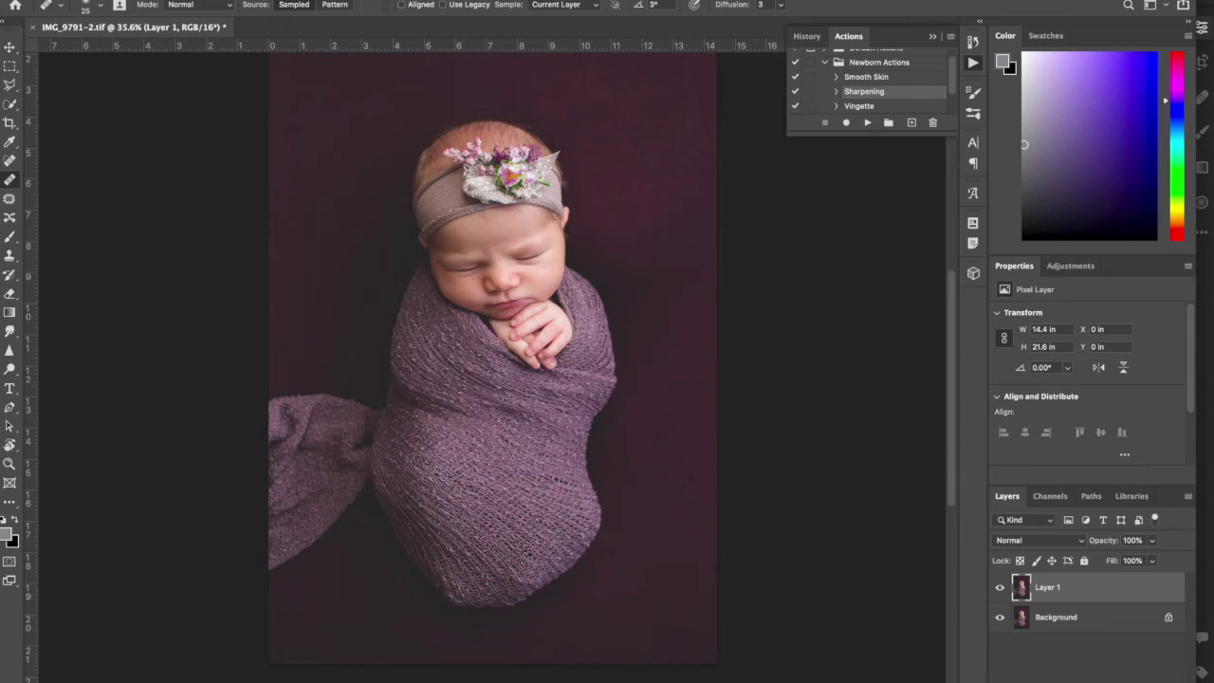
left_click(332, 2)
In Liquify, push the wrap's right and lower-right edges inward with the Forward Warp brush
left_click(365, 112)
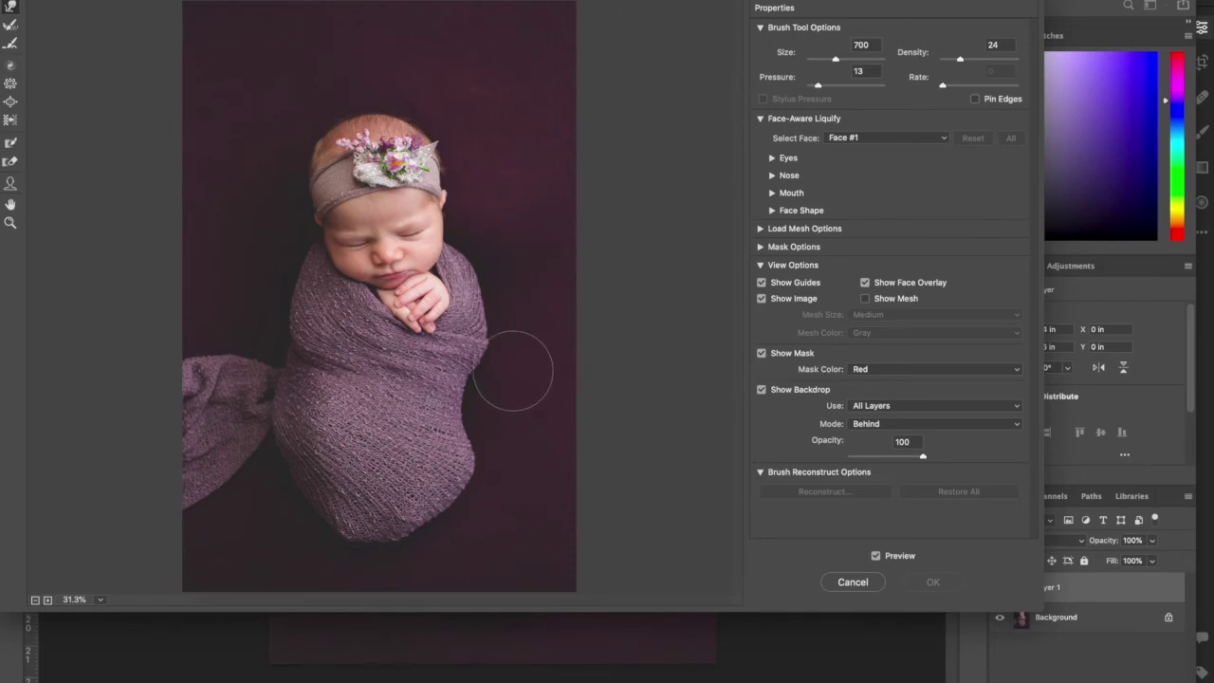
mouse_move(488, 348)
left_mouse_down()
mouse_move(496, 332)
mouse_move(479, 380)
left_mouse_up()
key("bracketleft")
key("bracketleft")
key("bracketleft")
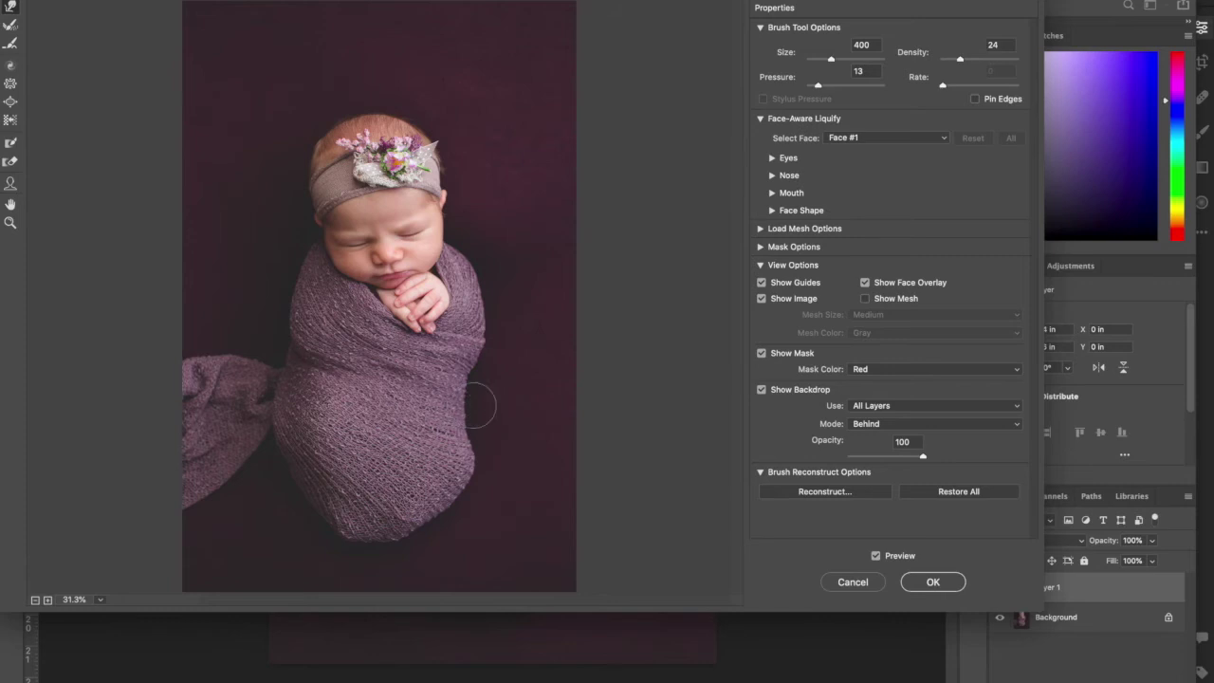
mouse_move(479, 406)
left_mouse_down()
mouse_move(480, 369)
mouse_move(476, 382)
left_mouse_up()
key("bracketright")
key("bracketright")
key("bracketright")
mouse_move(462, 458)
left_mouse_down()
mouse_move(490, 474)
mouse_move(463, 462)
left_mouse_up()
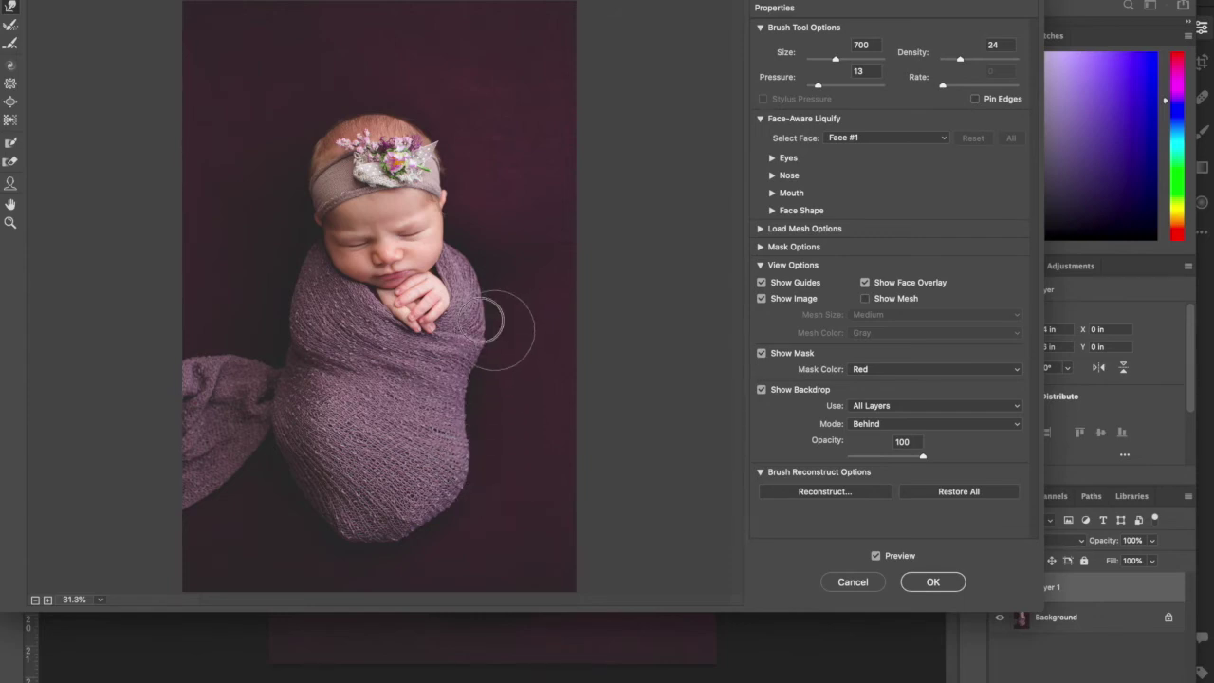
key("bracketleft")
key("bracketleft")
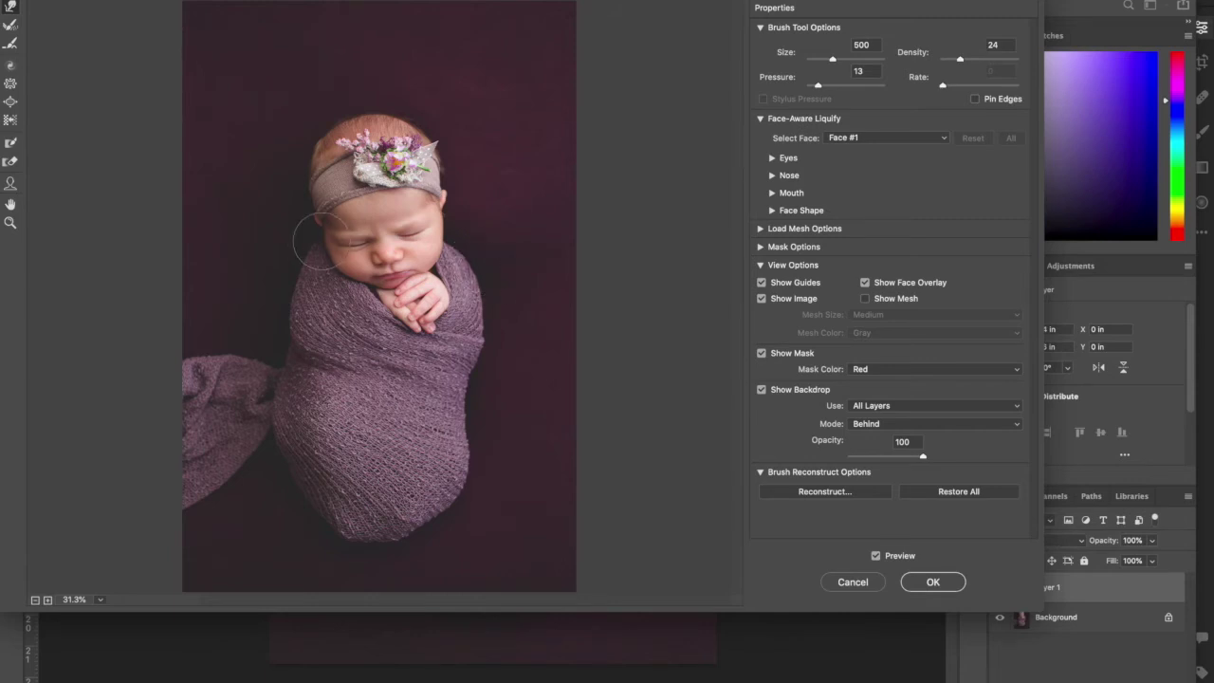
key("bracketleft")
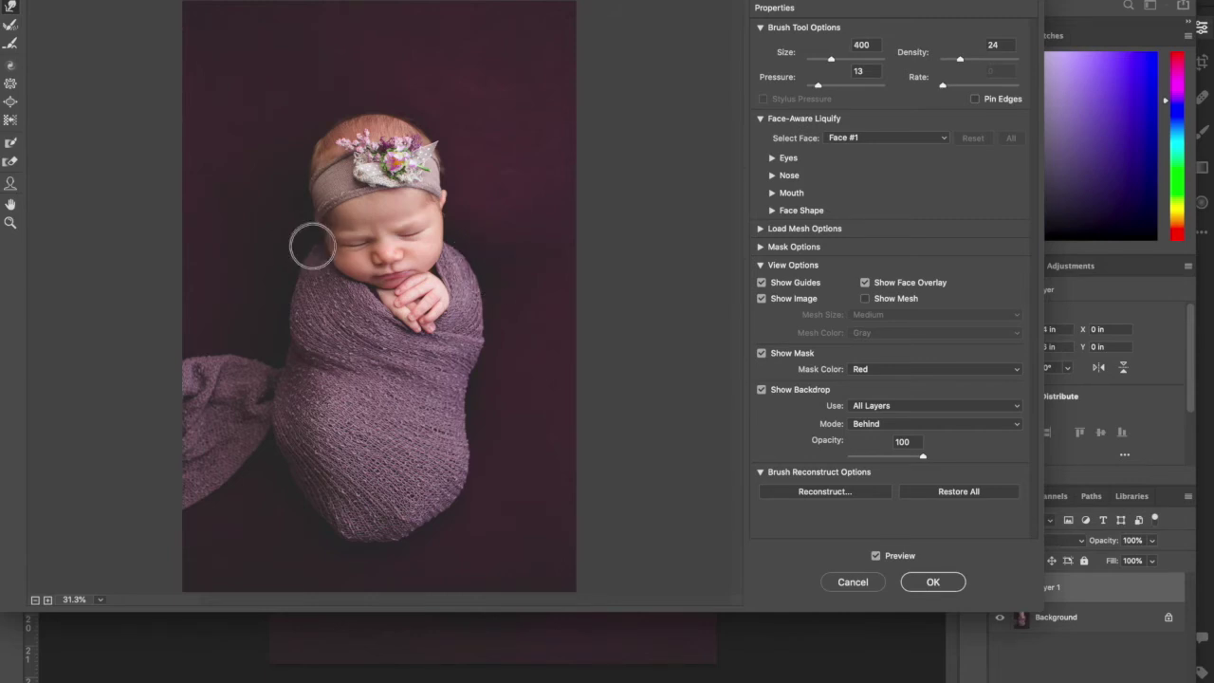
key("bracketright")
key("bracketright")
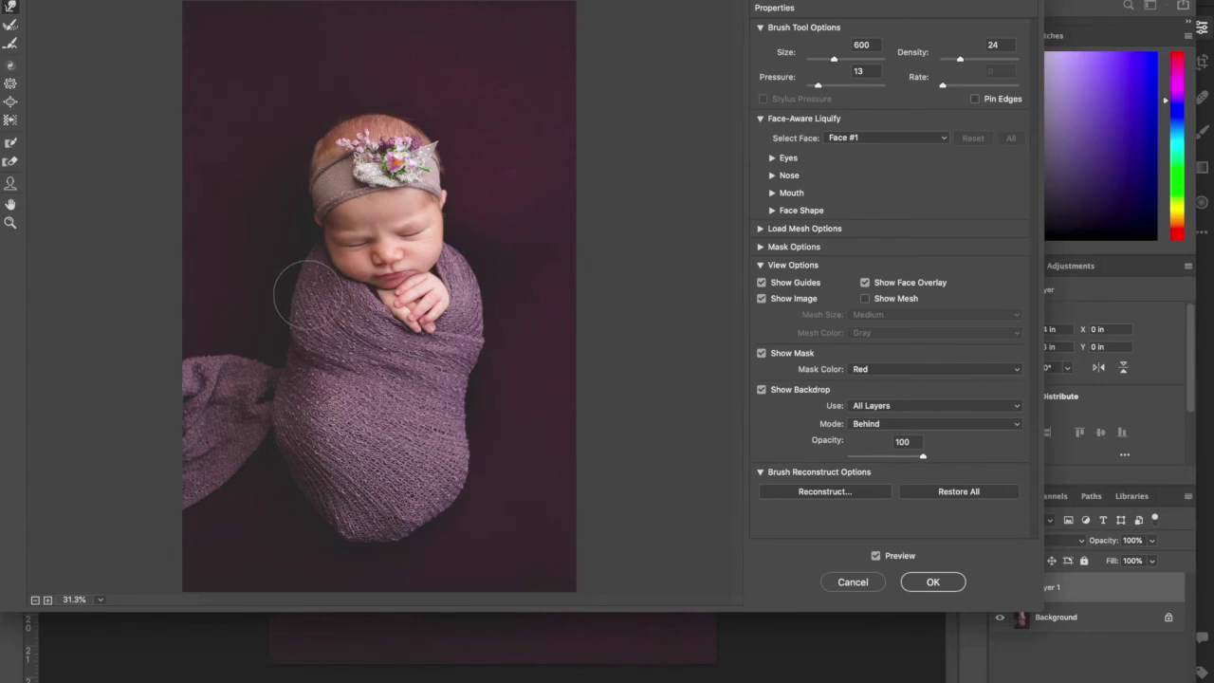
key("bracketright")
Smooth the wrap's left fold, lower-left edge and bottom edge with a 700–900 brush
mouse_move(267, 402)
left_mouse_down()
mouse_move(282, 420)
mouse_move(267, 436)
left_mouse_up()
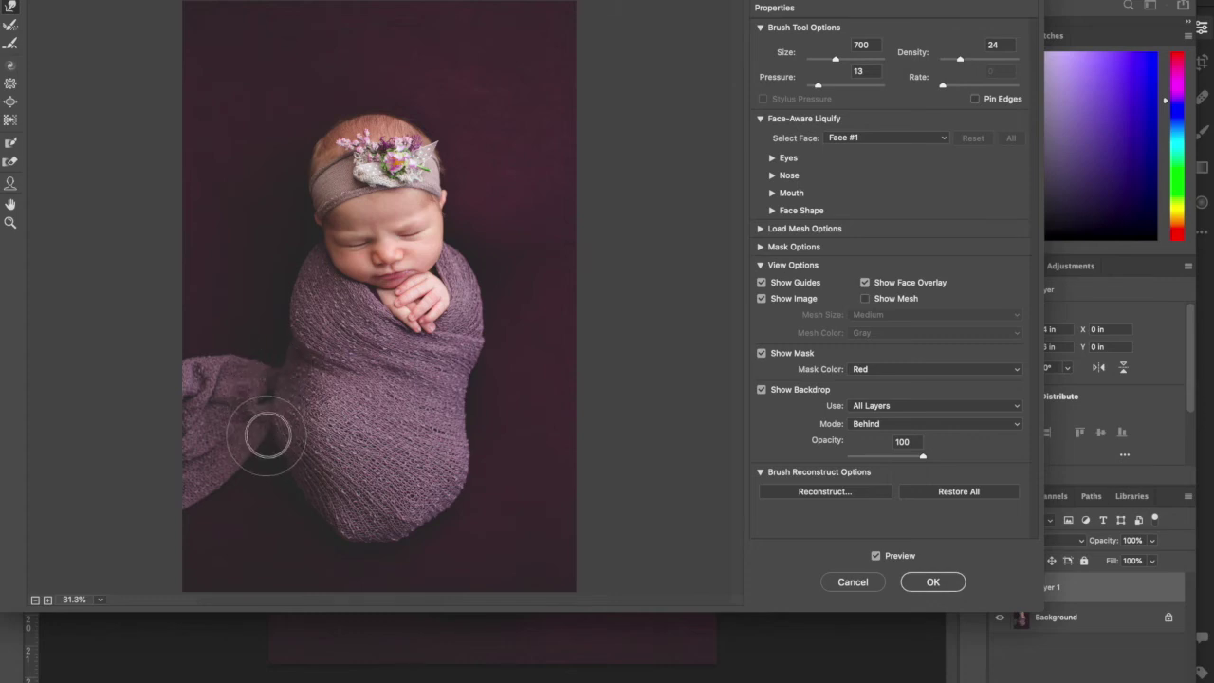
key("bracketright")
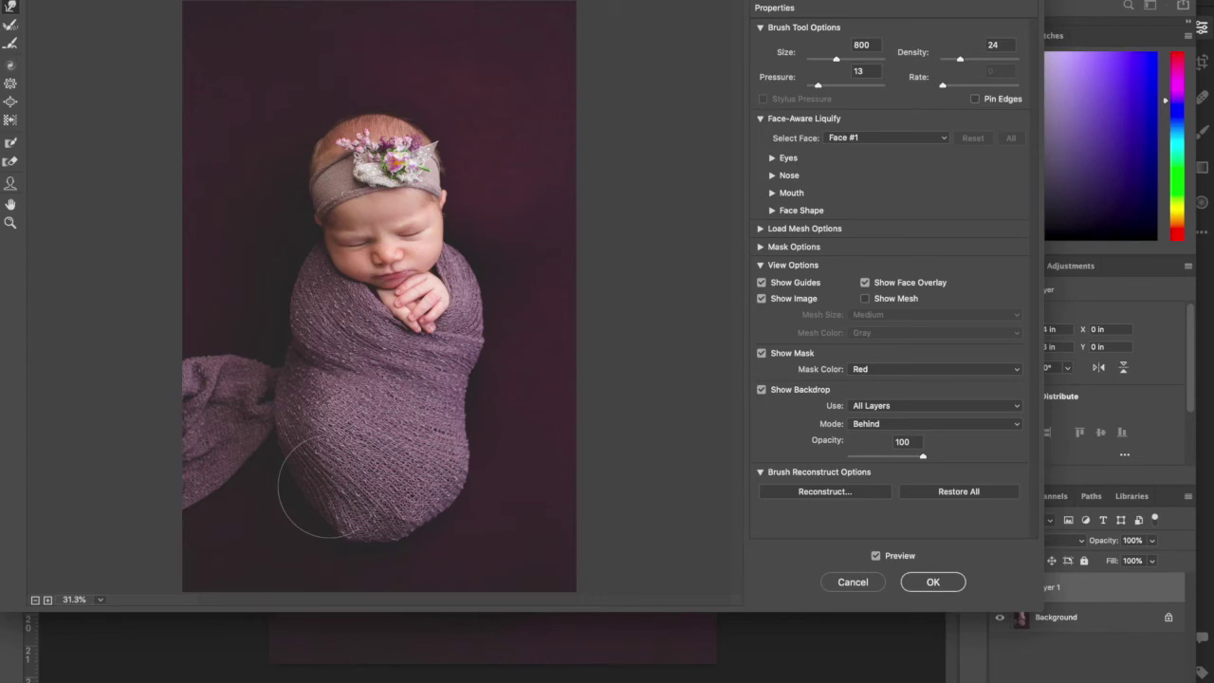
key("bracketright")
mouse_move(326, 485)
left_mouse_down()
mouse_move(322, 455)
mouse_move(302, 467)
mouse_move(325, 482)
left_mouse_up()
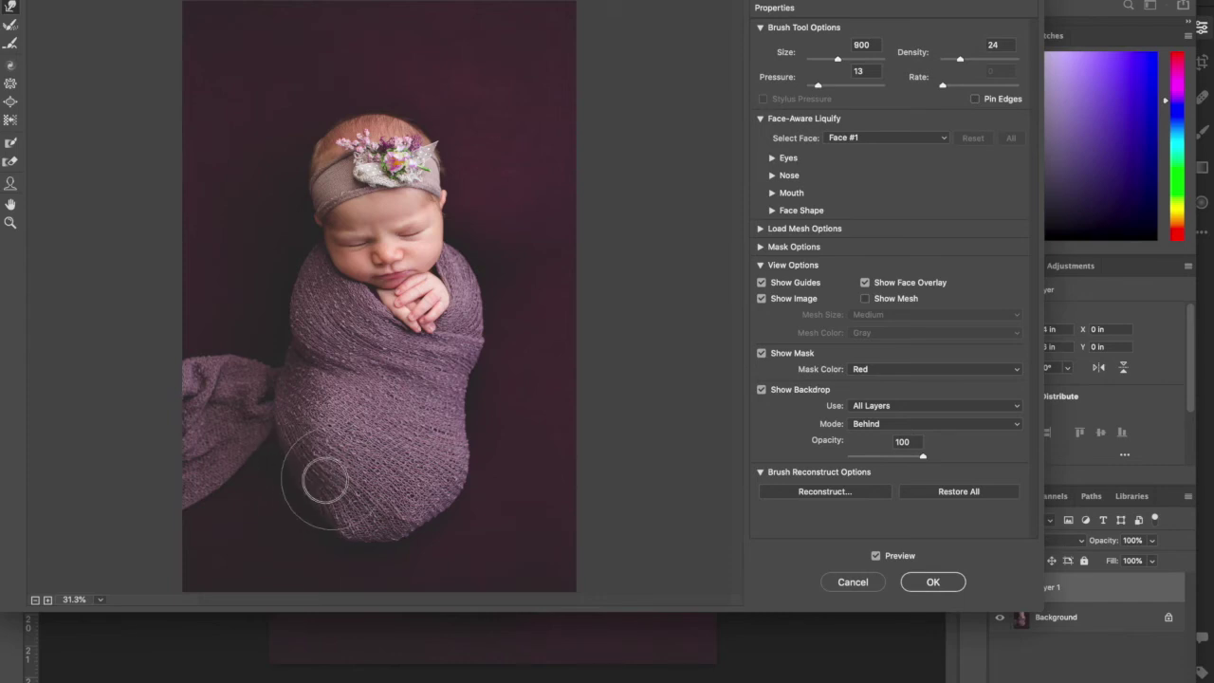
key("bracketleft")
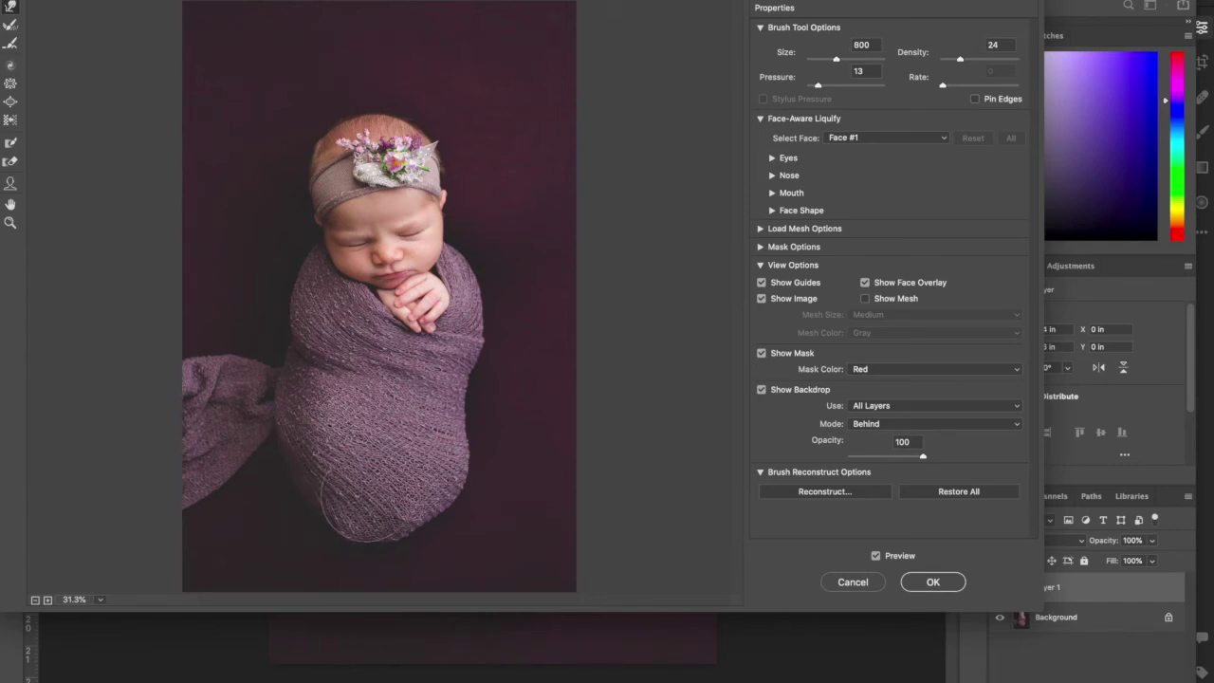
key("bracketleft")
mouse_move(338, 533)
left_mouse_down()
mouse_move(341, 547)
mouse_move(332, 508)
mouse_move(390, 552)
mouse_move(371, 509)
mouse_move(398, 539)
mouse_move(347, 555)
mouse_move(351, 523)
mouse_move(365, 547)
mouse_move(369, 531)
mouse_move(393, 550)
mouse_move(420, 501)
mouse_move(428, 523)
mouse_move(461, 515)
mouse_move(491, 481)
left_mouse_up()
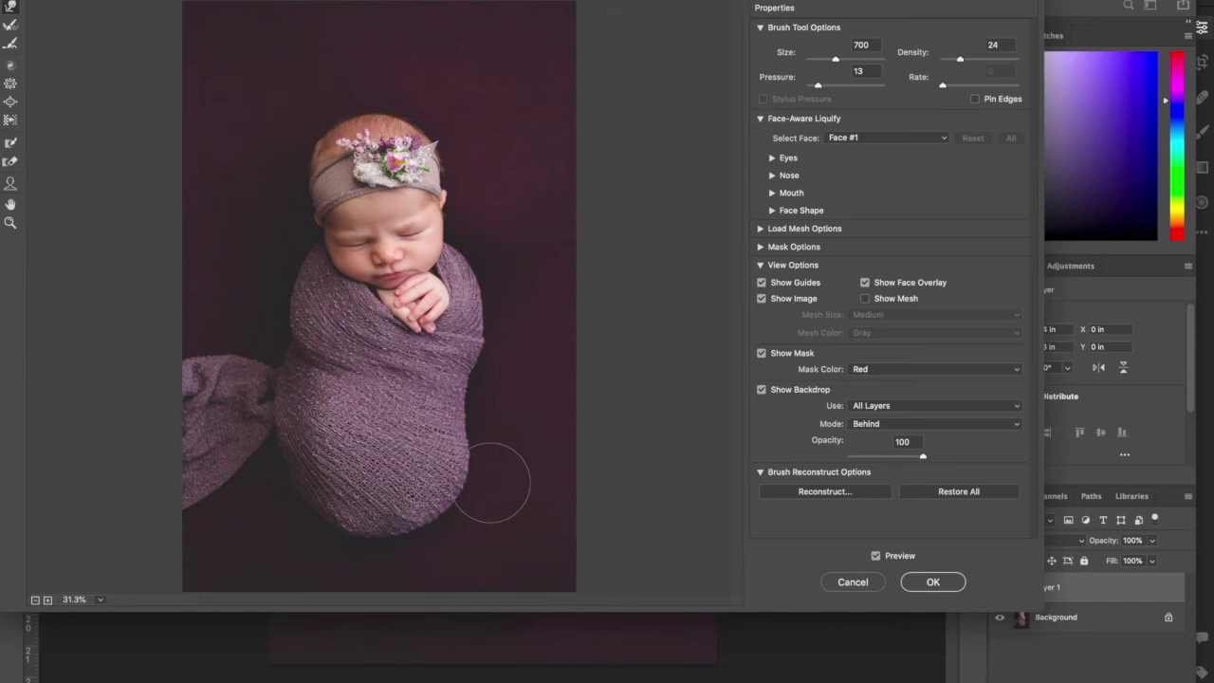
Push the swaddle back near the face with a 500 brush to reveal more cheek
key("bracketright")
key("bracketright")
key("bracketright")
key("bracketright")
key("bracketright")
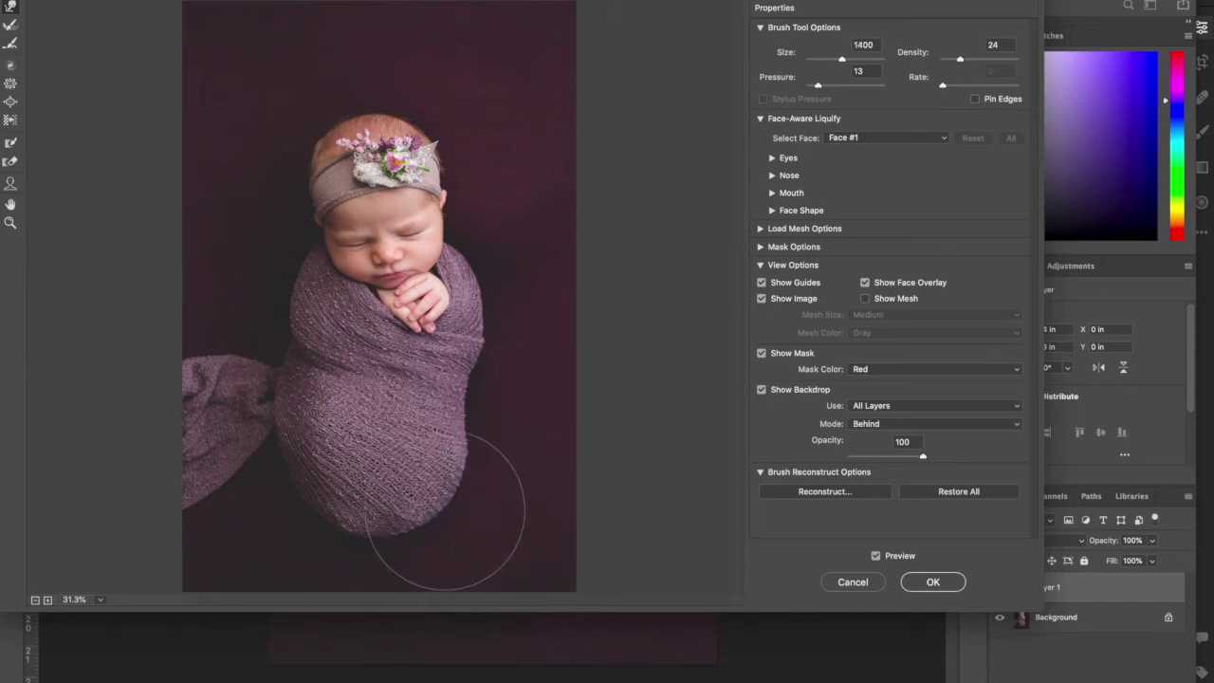
key("bracketleft")
key("bracketleft")
key("bracketleft")
key("bracketleft")
key("bracketleft")
key("bracketleft")
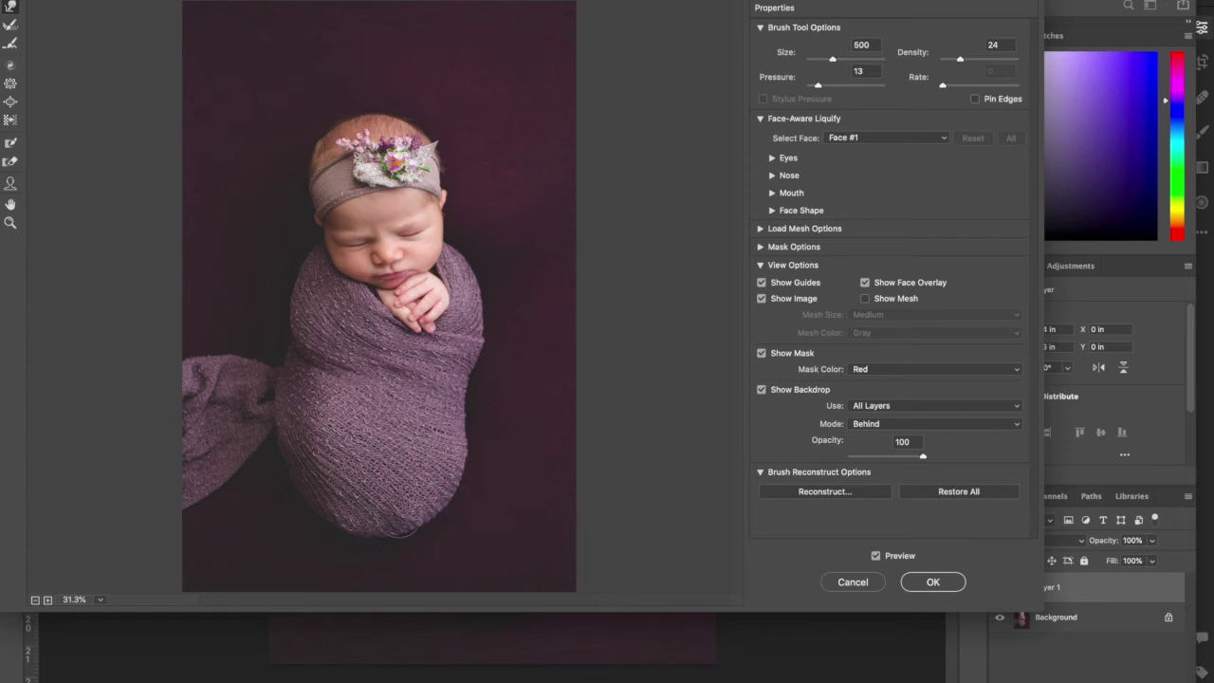
key("bracketleft")
key("bracketleft")
key("bracketleft")
key("bracketright")
key("bracketright")
key("bracketright")
key("bracketright")
left_click_drag(320, 269, 341, 268)
Fill the gap between the wrap's trailing tail and the body using a 600 brush
key("bracketleft")
key("bracketleft")
key("bracketleft")
key("bracketleft")
key("bracketright")
key("bracketright")
key("bracketright")
key("bracketright")
key("bracketright")
key("bracketright")
key("bracketright")
key("bracketright")
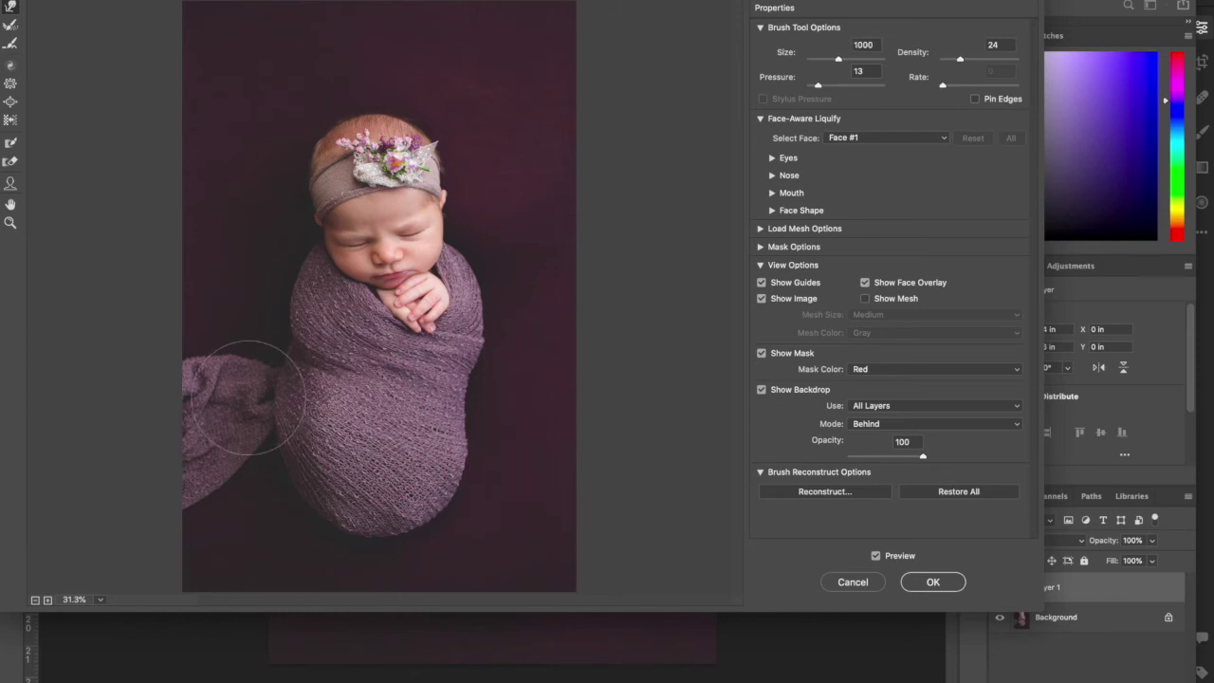
mouse_move(280, 403)
left_mouse_down()
mouse_move(276, 422)
mouse_move(323, 479)
mouse_move(348, 543)
left_mouse_up()
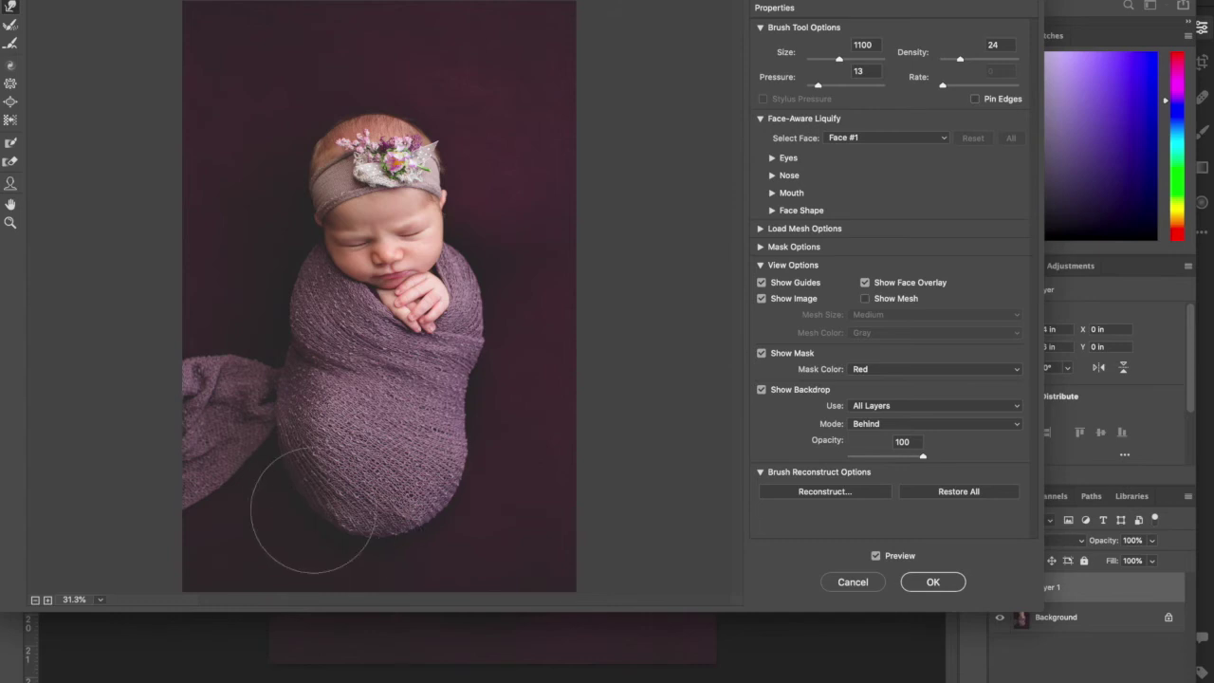
Toggle Preview to compare the reshaped wrap with the original shape
left_click(875, 557)
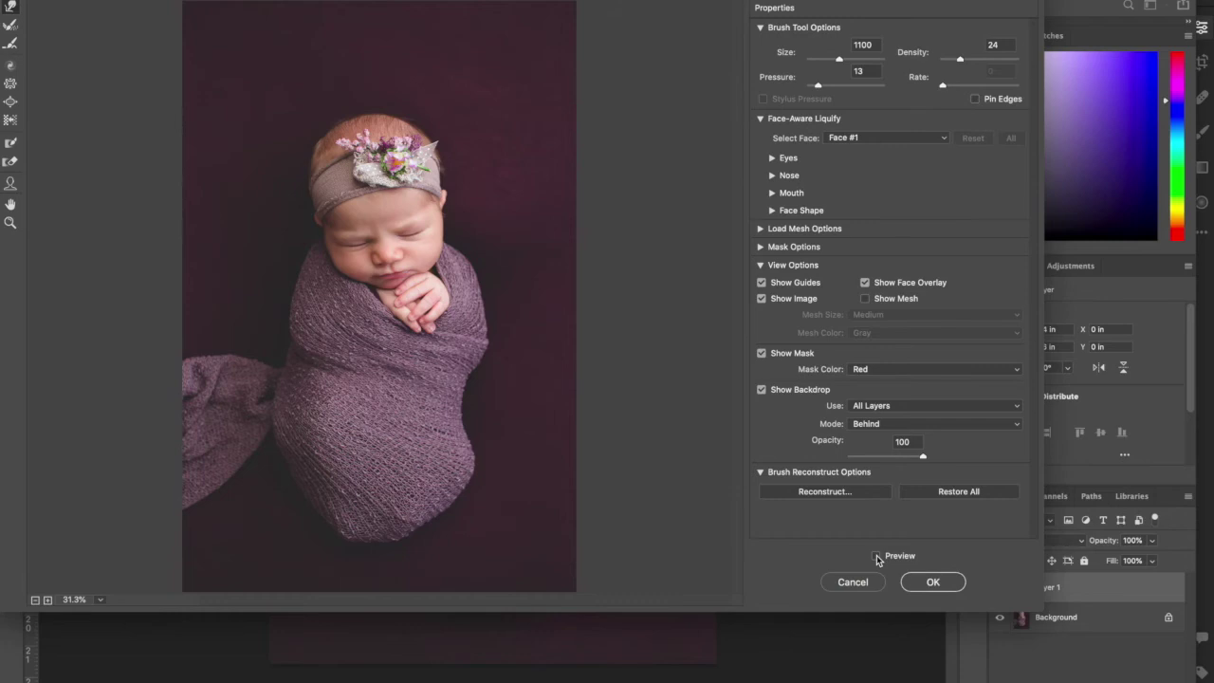
left_click(875, 557)
left_click(875, 556)
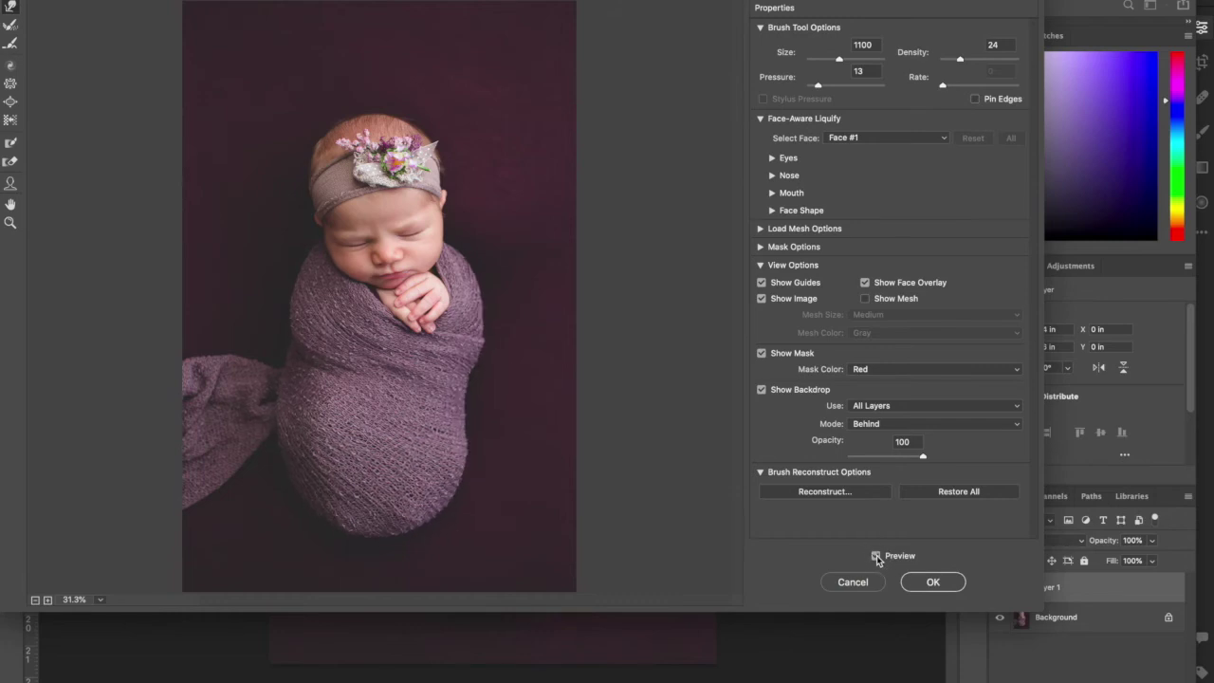
key("bracketleft")
key("bracketleft")
key("bracketleft")
key("bracketleft")
key("bracketleft")
key("bracketleft")
key("bracketleft")
key("bracketleft")
Apply the Liquify reshaping with OK, then clear Layer 1's pixels with Delete
key("alt")
left_click(940, 585)
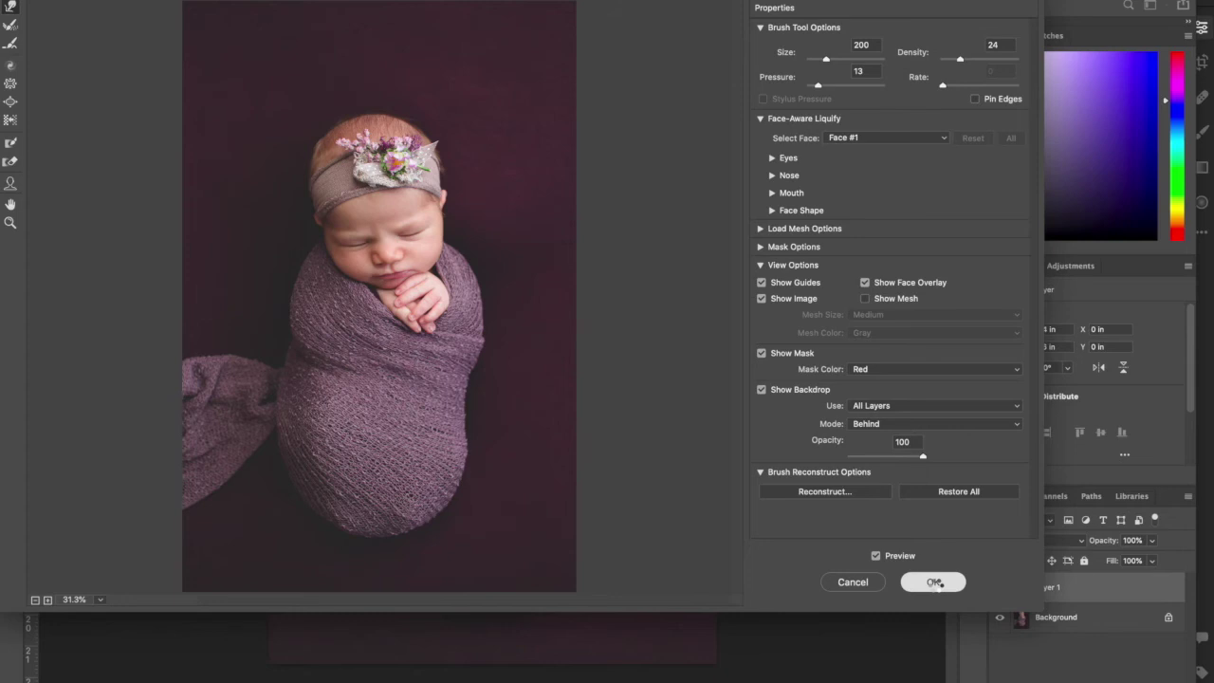
key("Delete")
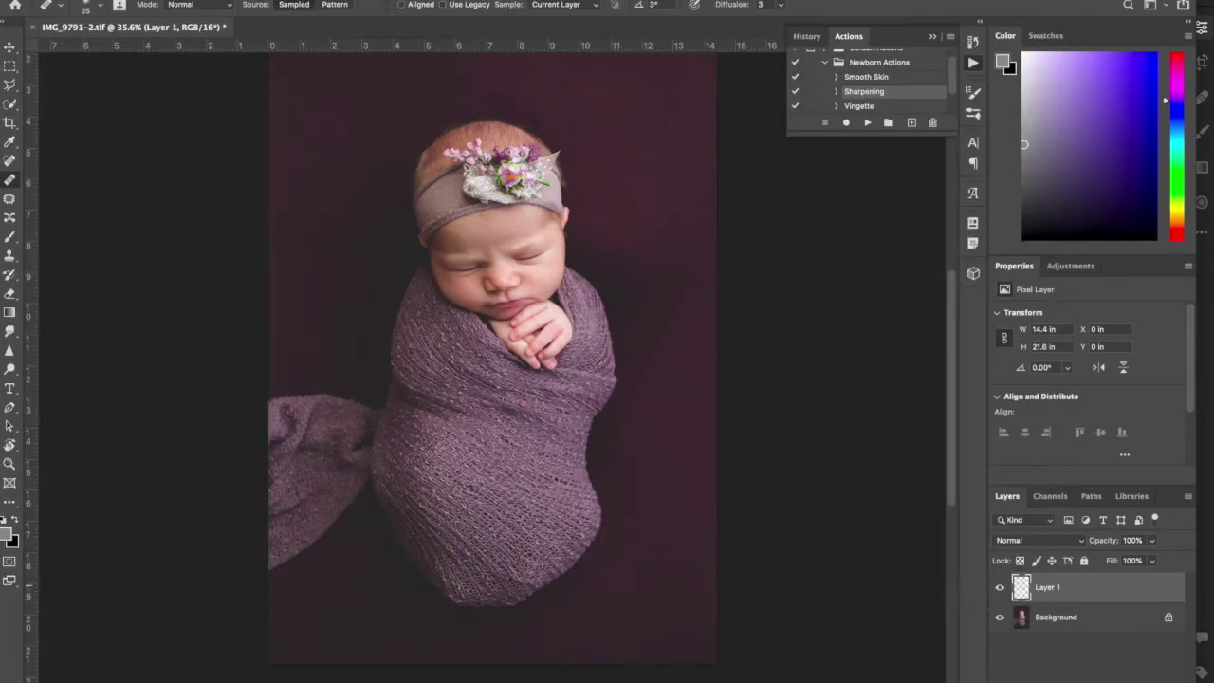
Undo the Layer 1 clearing, make the Layer 1 copy active, and select the Vignette action
key("ctrl+z")
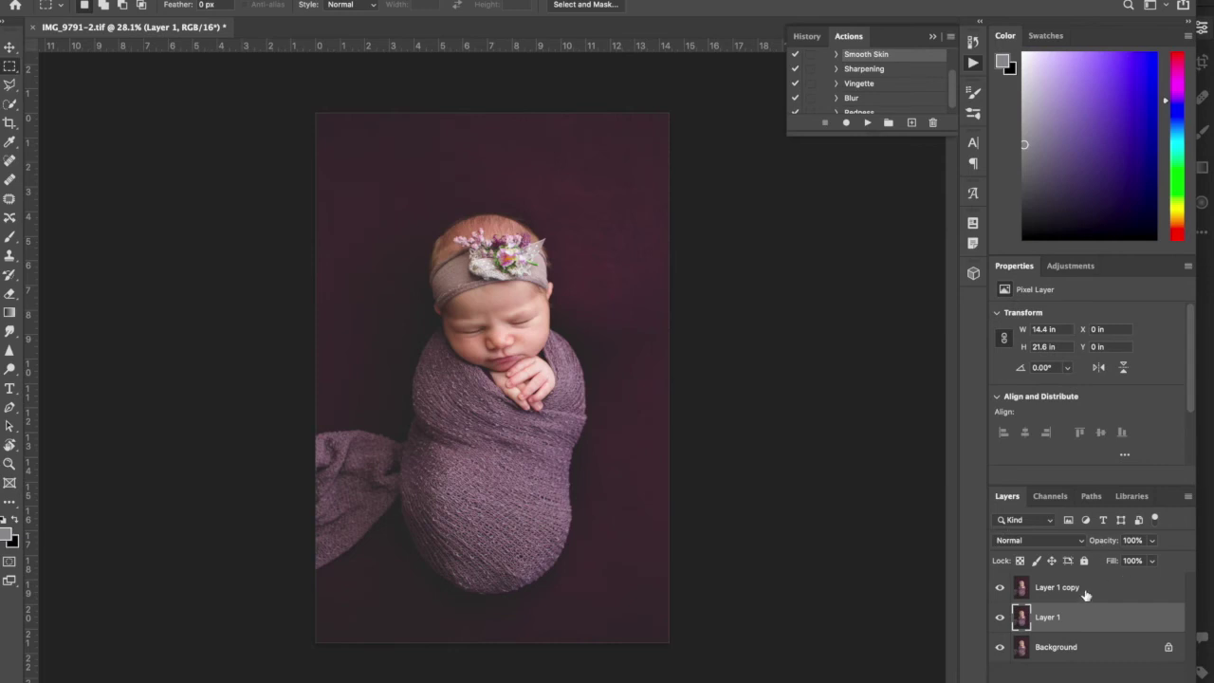
left_click(1085, 589)
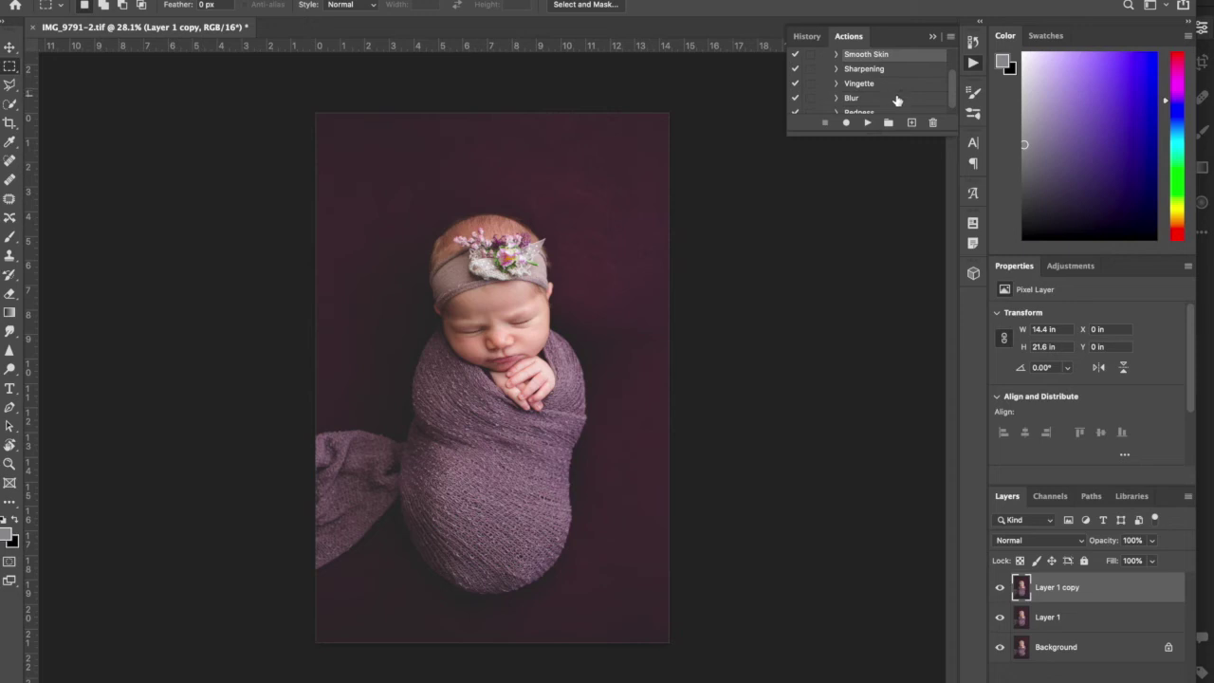
left_click(883, 84)
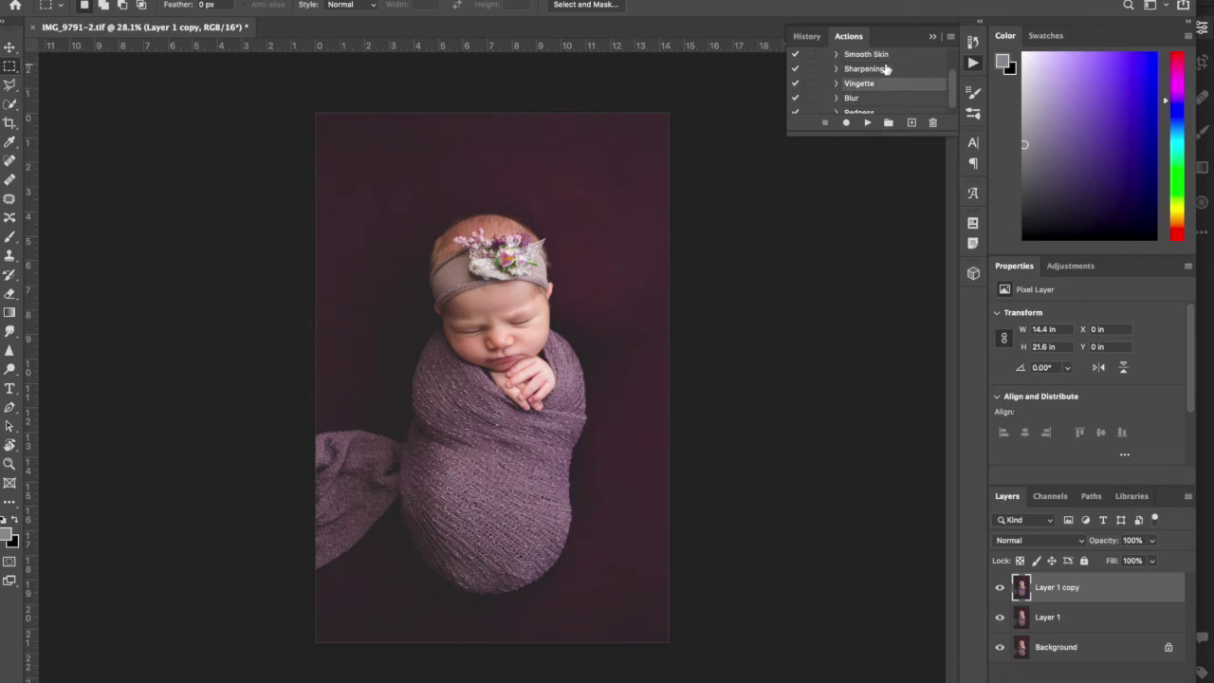
left_click(882, 55)
left_click(887, 69)
left_click(884, 84)
Run the Vignette action on an inset rectangular selection and fade the layer to 40% opacity
left_click_drag(343, 142, 640, 611)
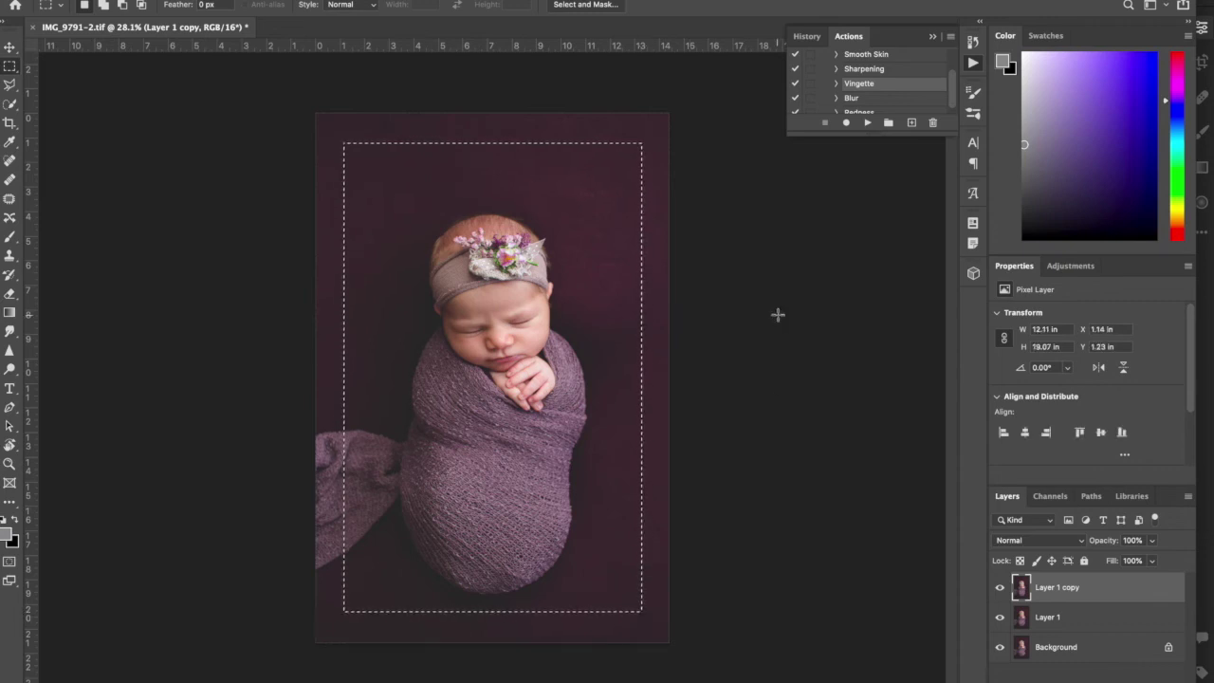
double_click(838, 84, "super")
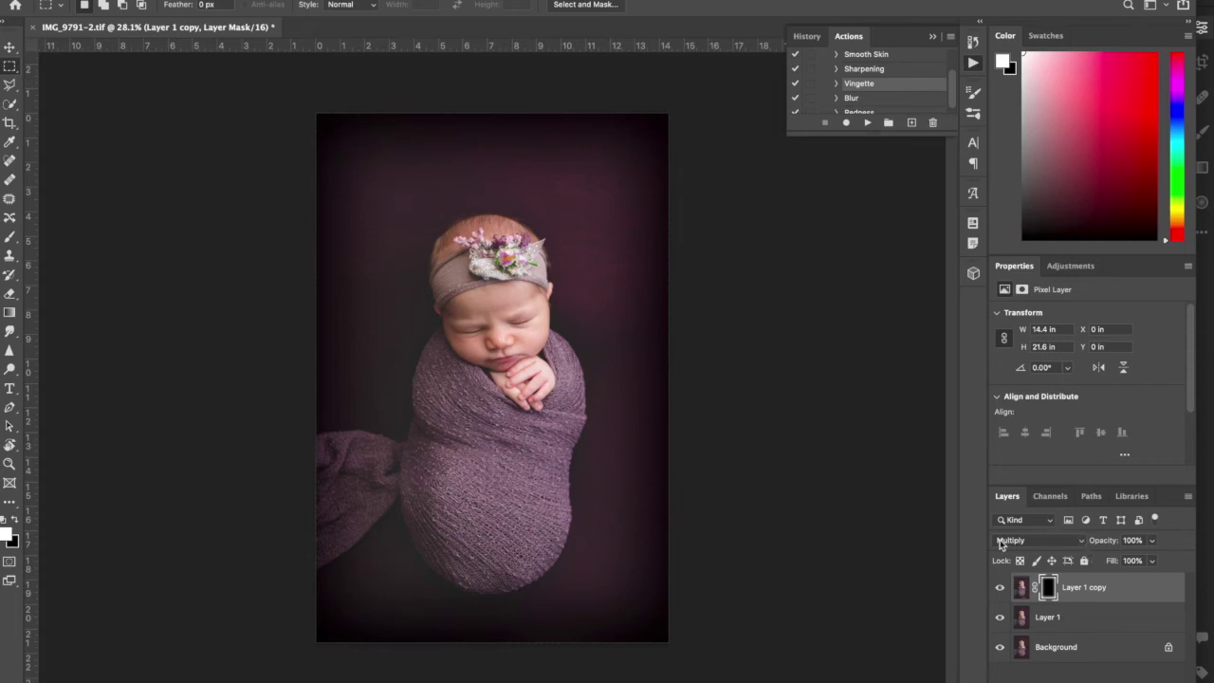
left_click(1152, 541)
left_click_drag(1110, 561, 1109, 561)
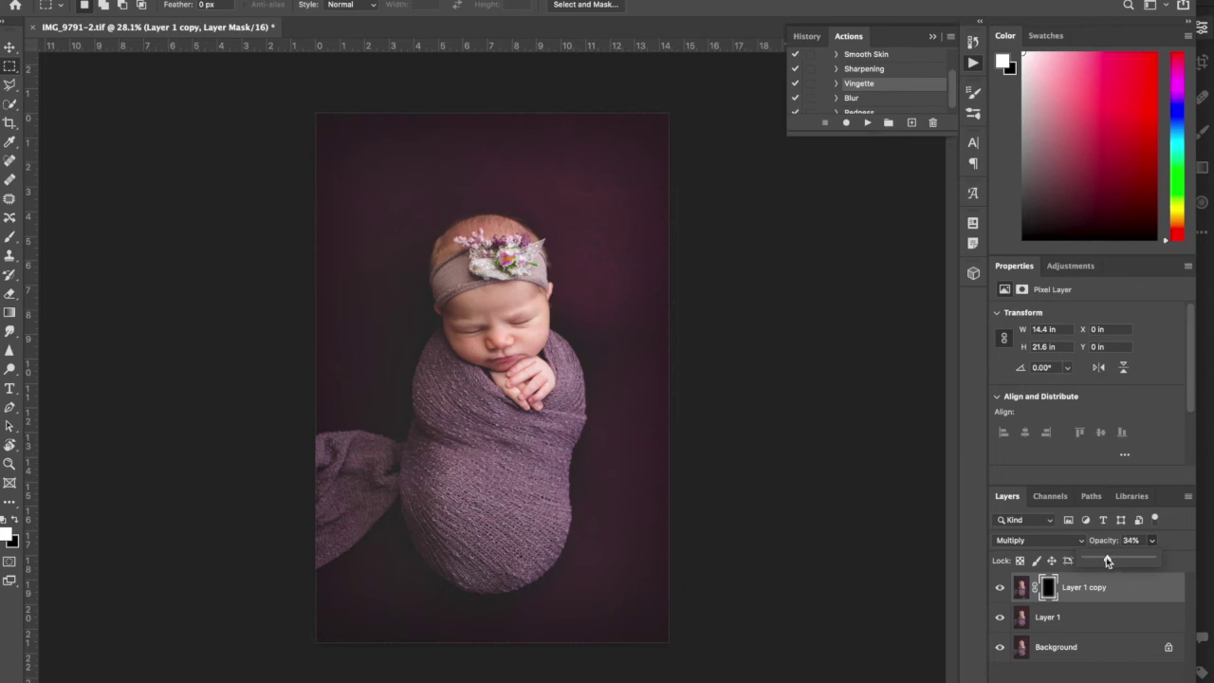
left_click_drag(1106, 560, 1113, 561)
left_click(1101, 615)
With Layer 1 selected, review the Smooth Skin action's steps, then play it
left_click(1067, 622)
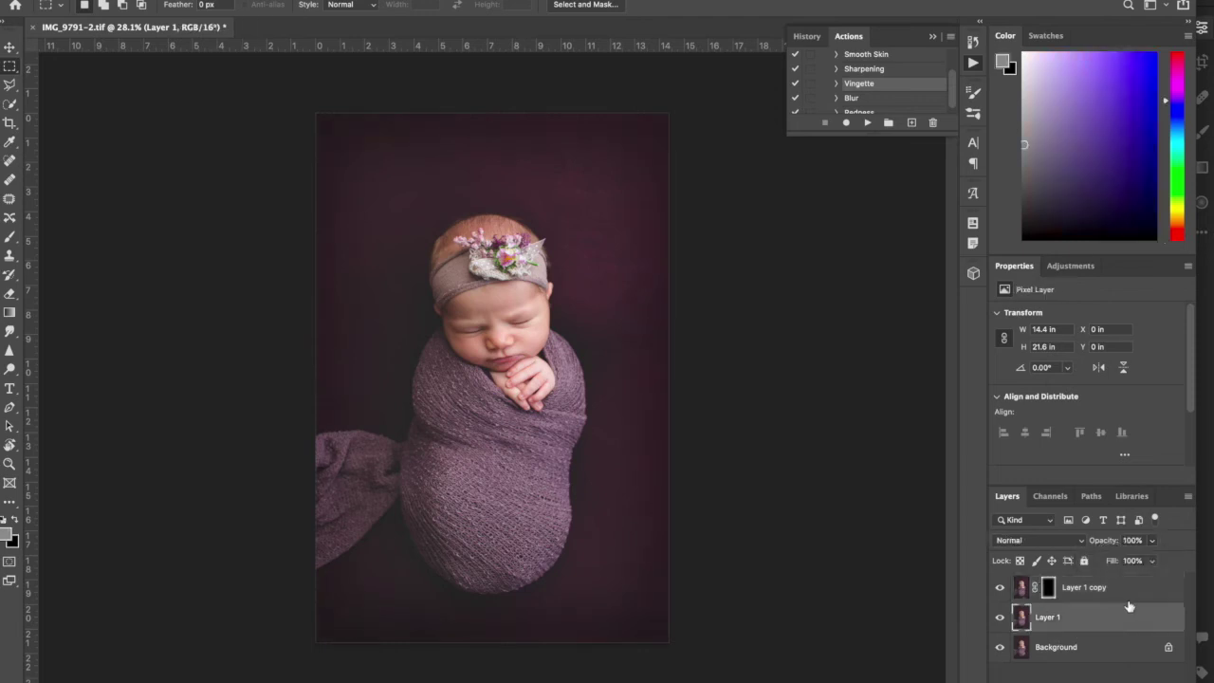
left_click(873, 55)
left_click(836, 55)
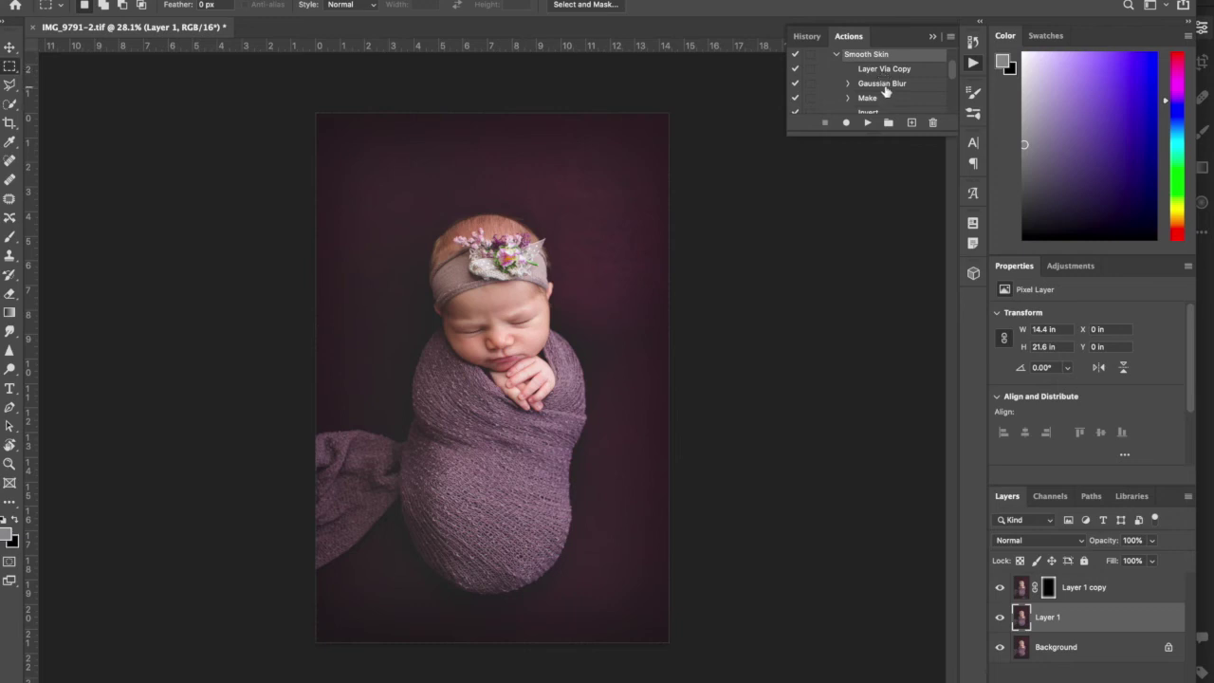
scroll(882, 88, "down", 1)
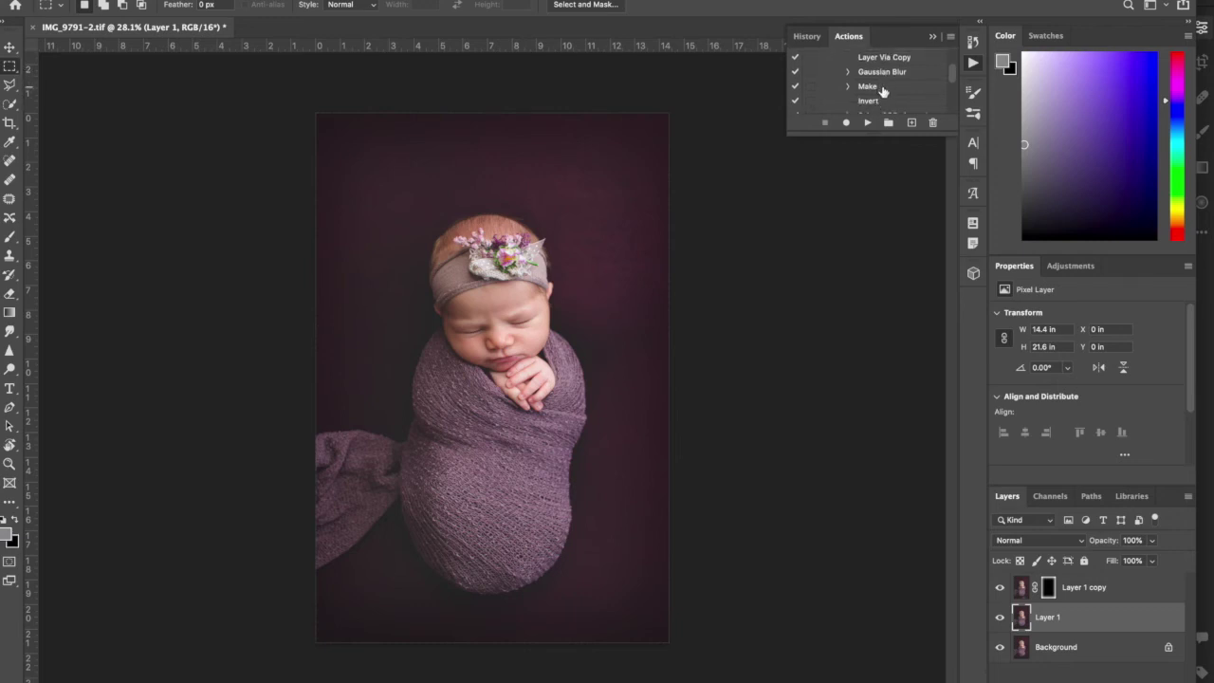
scroll(882, 88, "down", 1)
scroll(882, 89, "down", 4)
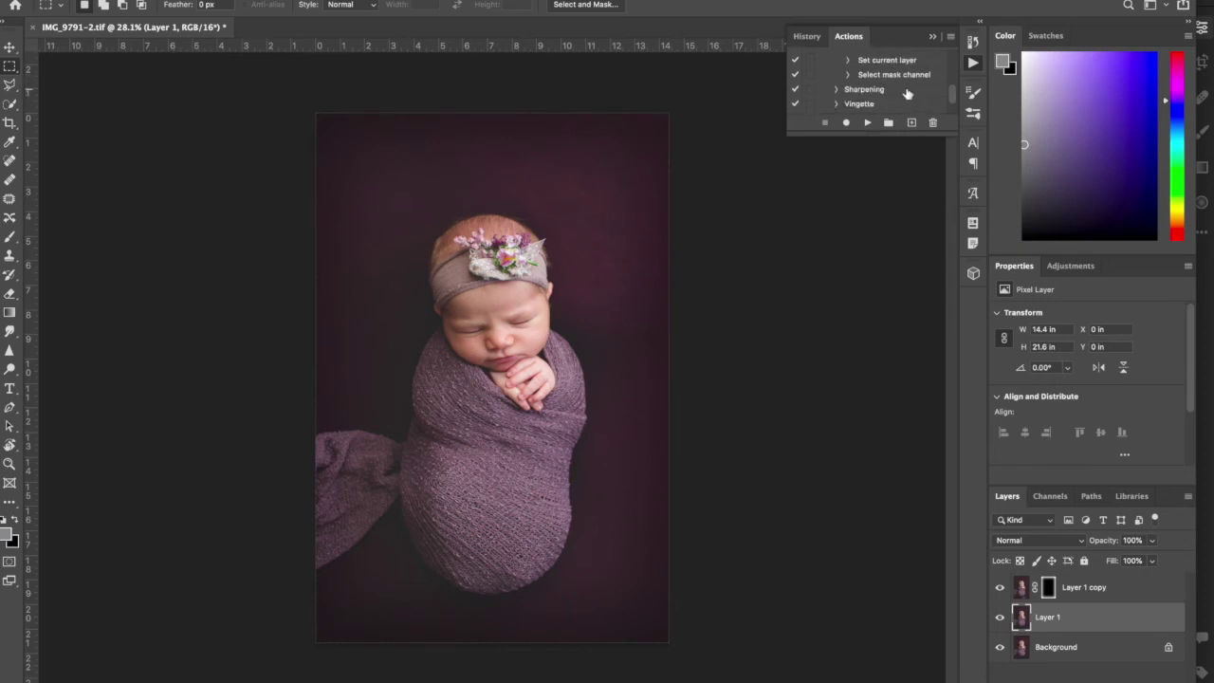
scroll(882, 90, "up", 6)
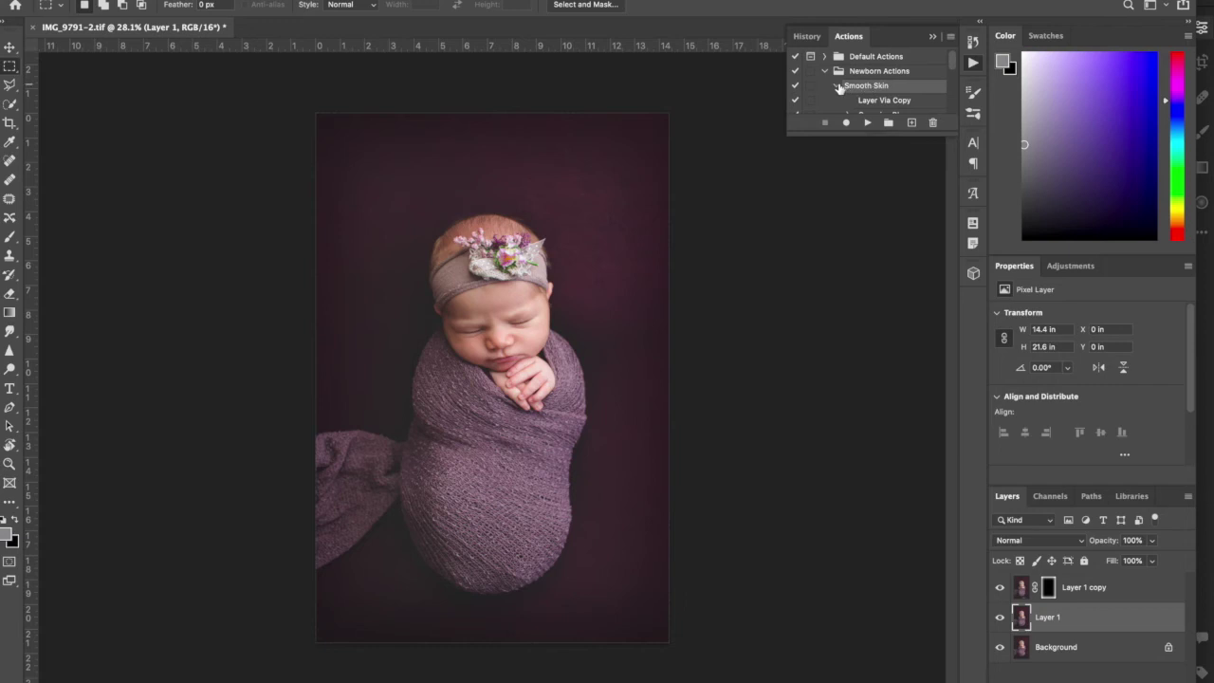
left_click(836, 86)
left_click(866, 124)
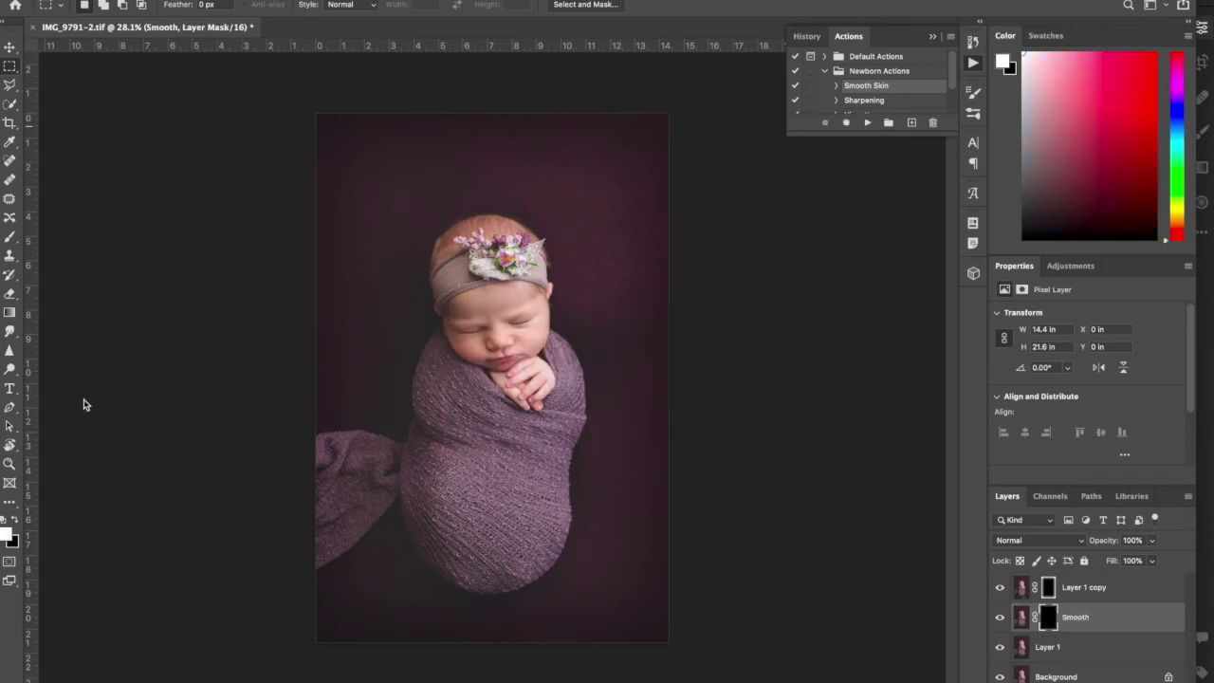
Switch to the Brush at size 1200 and zoom in on the baby
key("b")
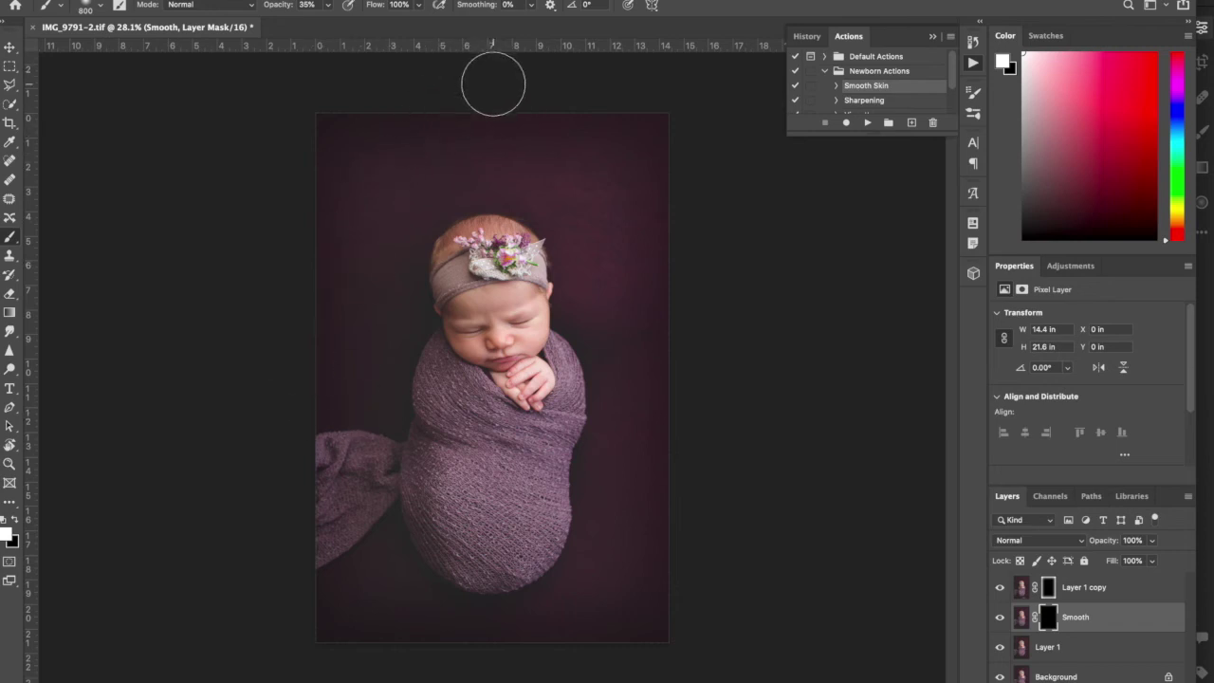
key("bracketright")
key("bracketright")
key("bracketright")
key("bracketright")
key("bracketright")
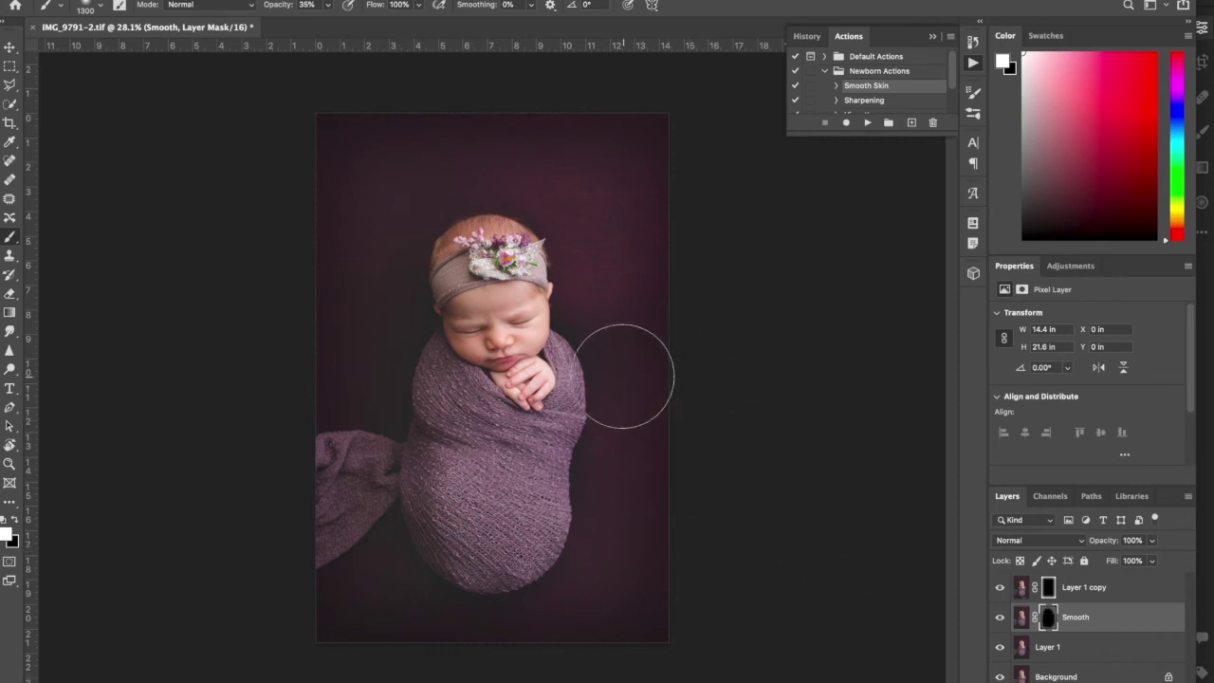
key("bracketleft")
key("bracketleft")
key("bracketleft")
key("bracketleft")
key("bracketleft")
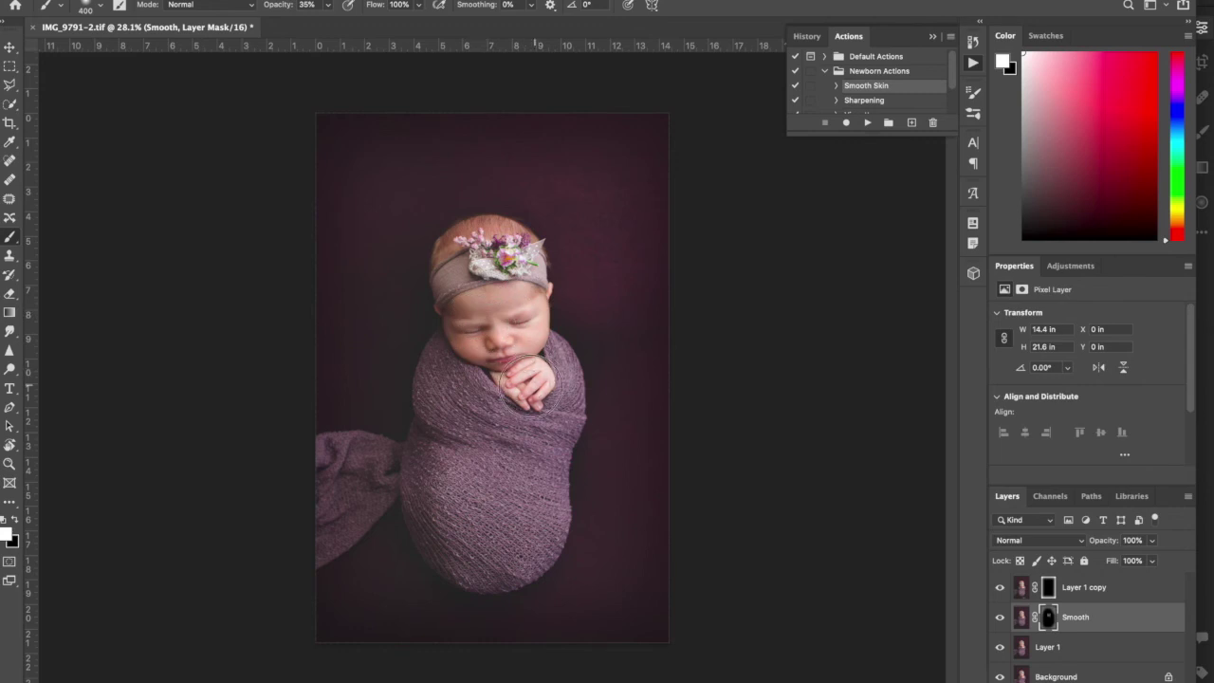
key("ctrl+plus")
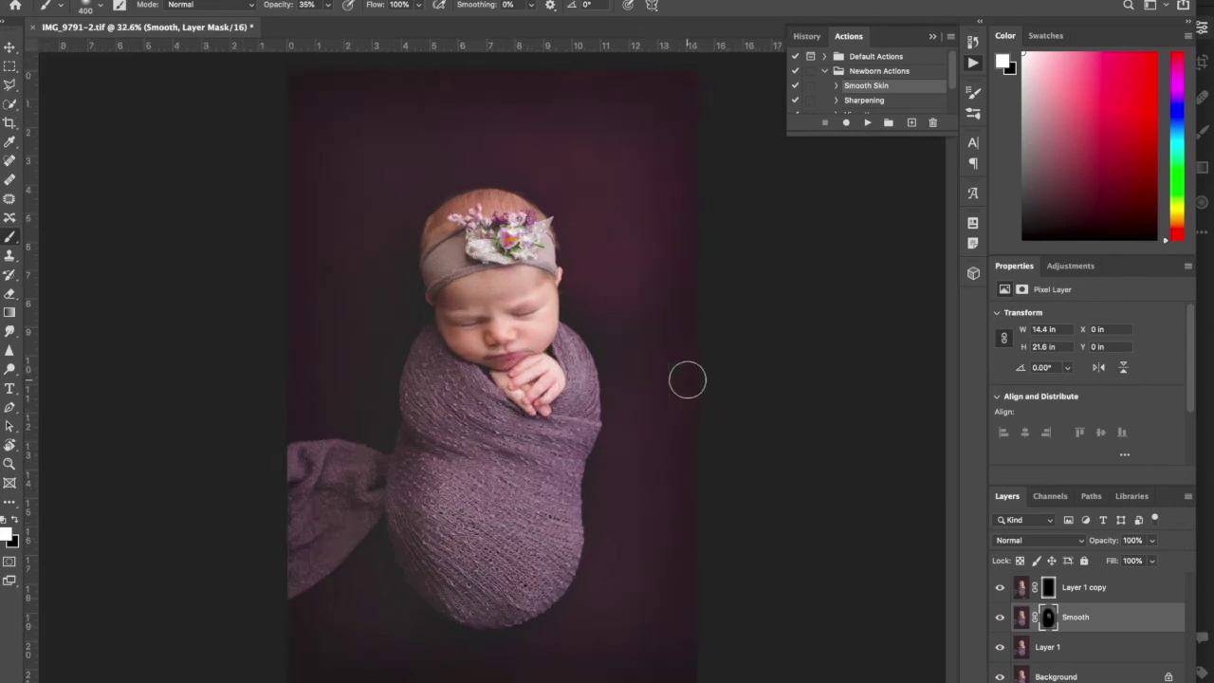
Paint black on the Smooth mask over the under-eye, eye and fingers with a 200–250 brush
left_click(16, 520)
key("bracketleft")
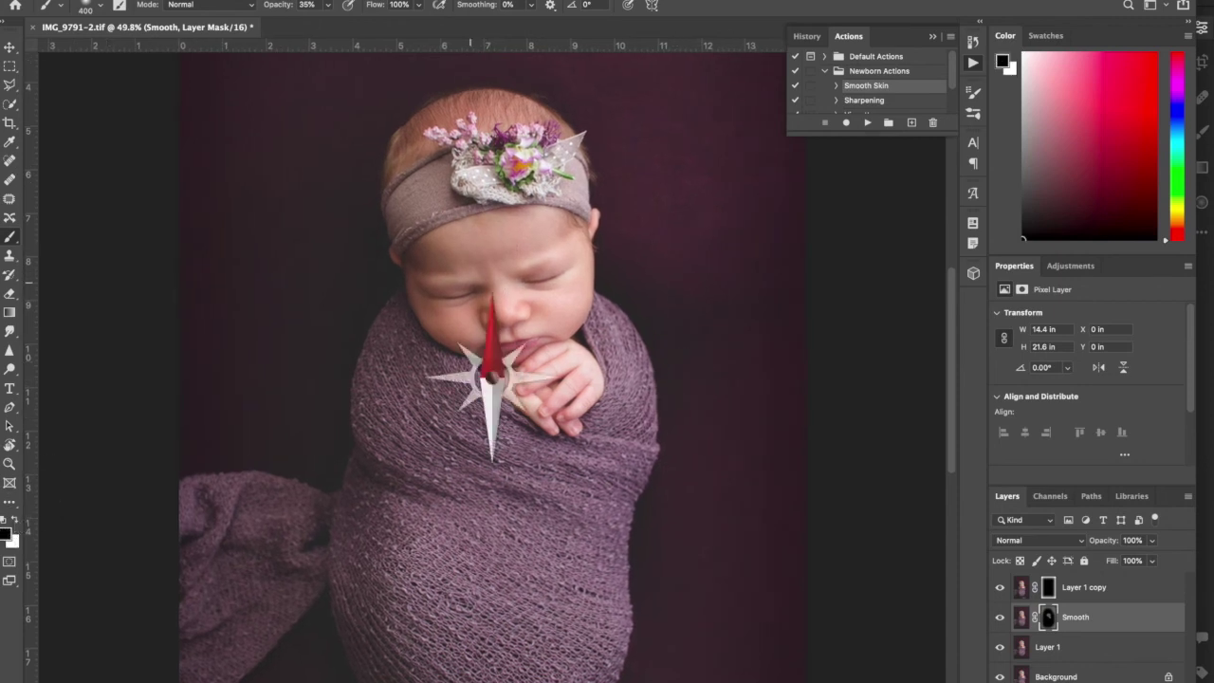
key("bracketleft")
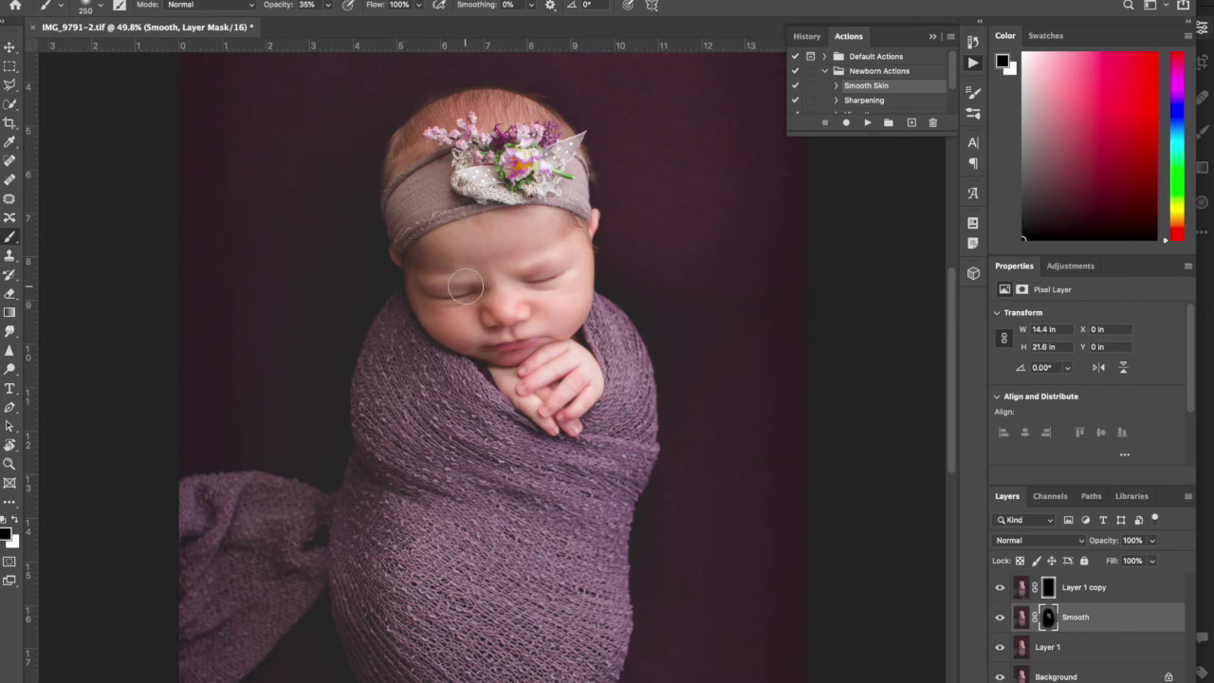
mouse_move(466, 286)
left_mouse_down()
mouse_move(425, 282)
mouse_move(456, 289)
left_mouse_up()
mouse_move(528, 278)
left_mouse_down()
mouse_move(566, 255)
mouse_move(537, 254)
left_mouse_up()
key("bracketleft")
key("bracketleft")
key("bracketright")
mouse_move(578, 385)
left_mouse_down()
mouse_move(550, 432)
mouse_move(526, 371)
mouse_move(565, 353)
mouse_move(550, 415)
mouse_move(593, 408)
left_mouse_up()
Raise the brush opacity to 100% and fully remove the smoothing under the baby's eye
left_click(328, 5)
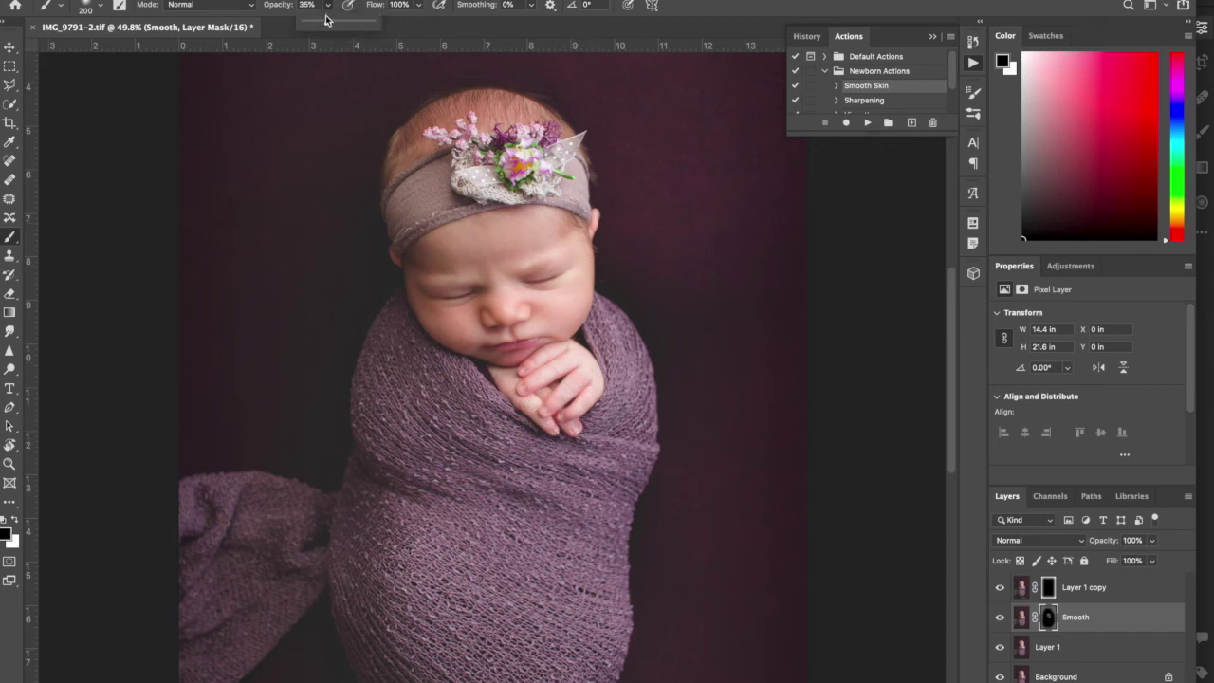
left_click_drag(328, 21, 477, 20)
key("bracketleft")
key("bracketleft")
key("bracketleft")
key("bracketleft")
key("bracketleft")
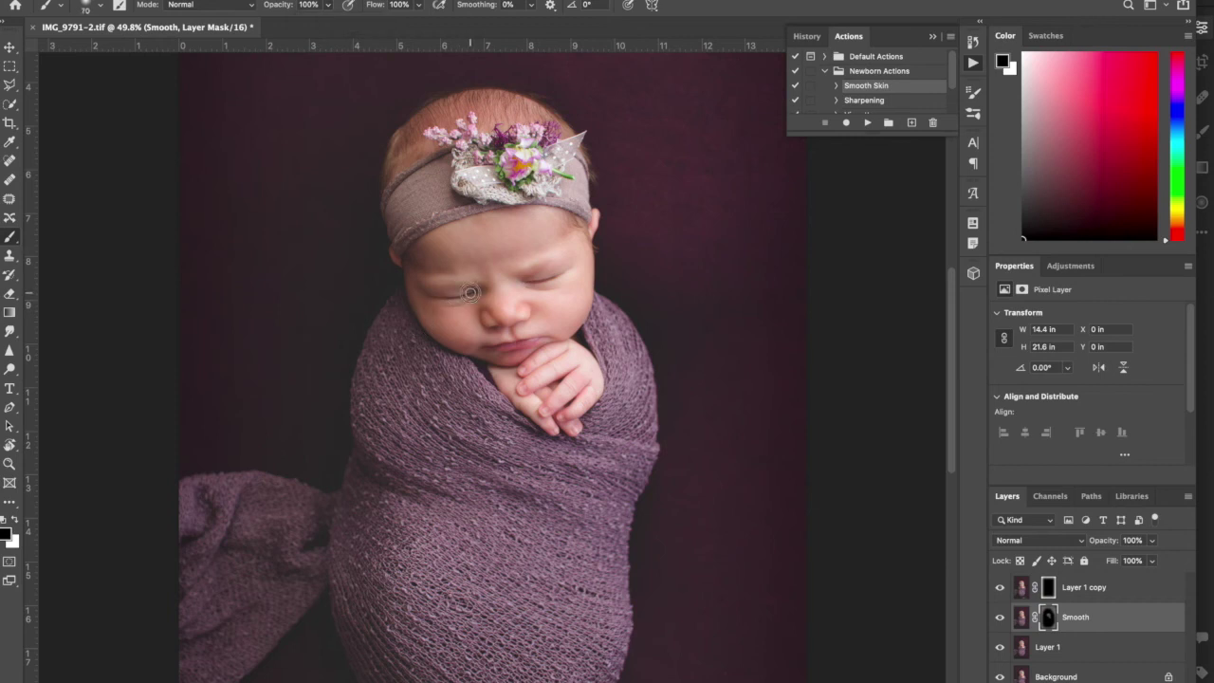
mouse_move(470, 294)
left_mouse_down()
mouse_move(434, 299)
mouse_move(564, 275)
mouse_move(491, 327)
mouse_move(504, 346)
mouse_move(536, 338)
mouse_move(557, 383)
mouse_move(547, 398)
mouse_move(554, 382)
mouse_move(528, 386)
mouse_move(599, 383)
mouse_move(565, 406)
mouse_move(568, 382)
left_mouse_up()
Touch up a finger on the Smooth mask, then select Layer 1, review and play the Sharpening action
left_click(566, 380)
left_click(1081, 650)
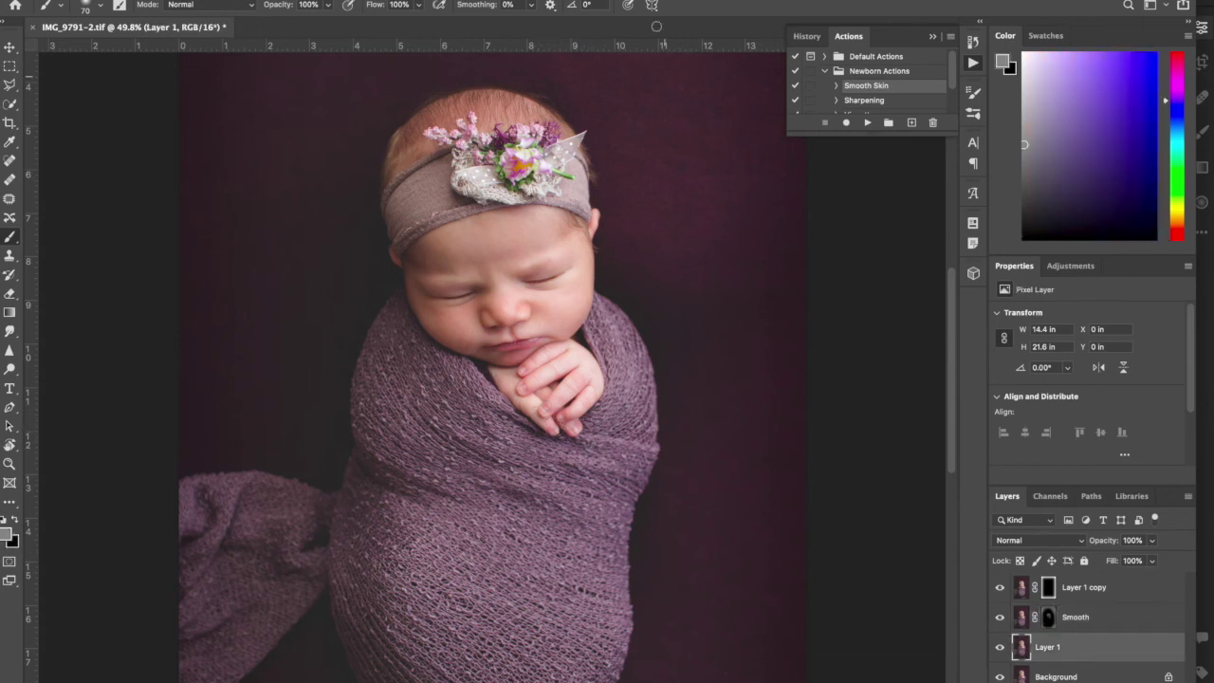
left_click(865, 101)
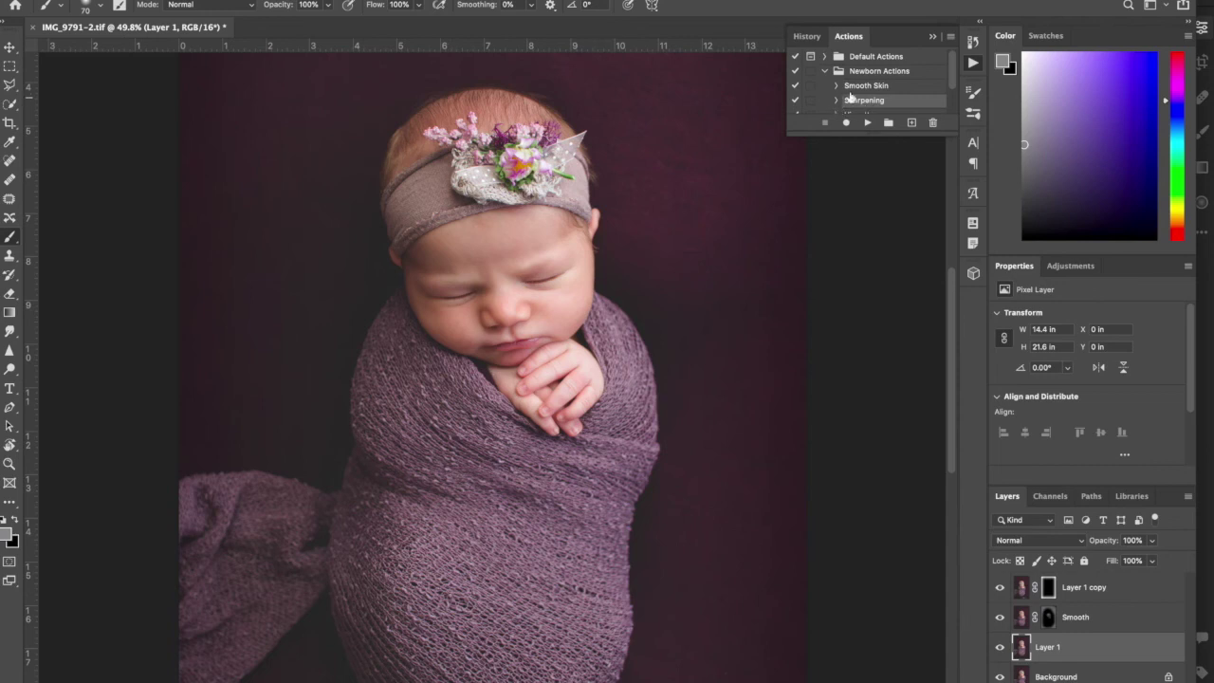
left_click(835, 100)
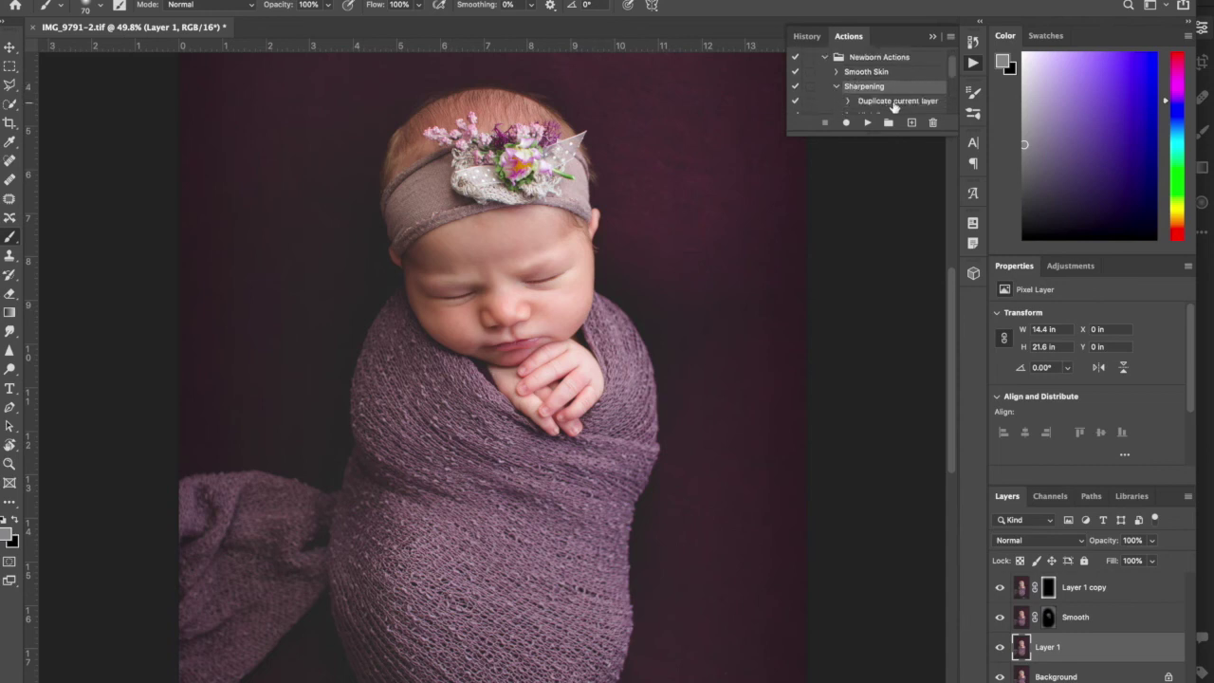
scroll(886, 104, "down", 2)
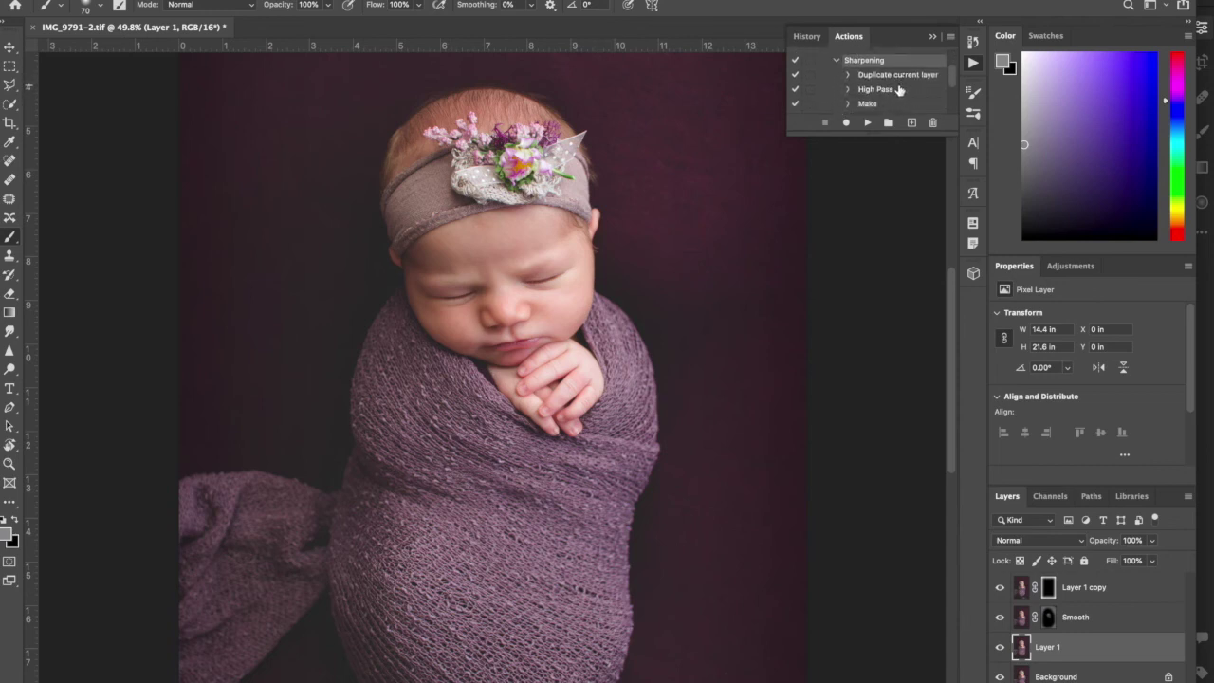
scroll(896, 95, "down", 1)
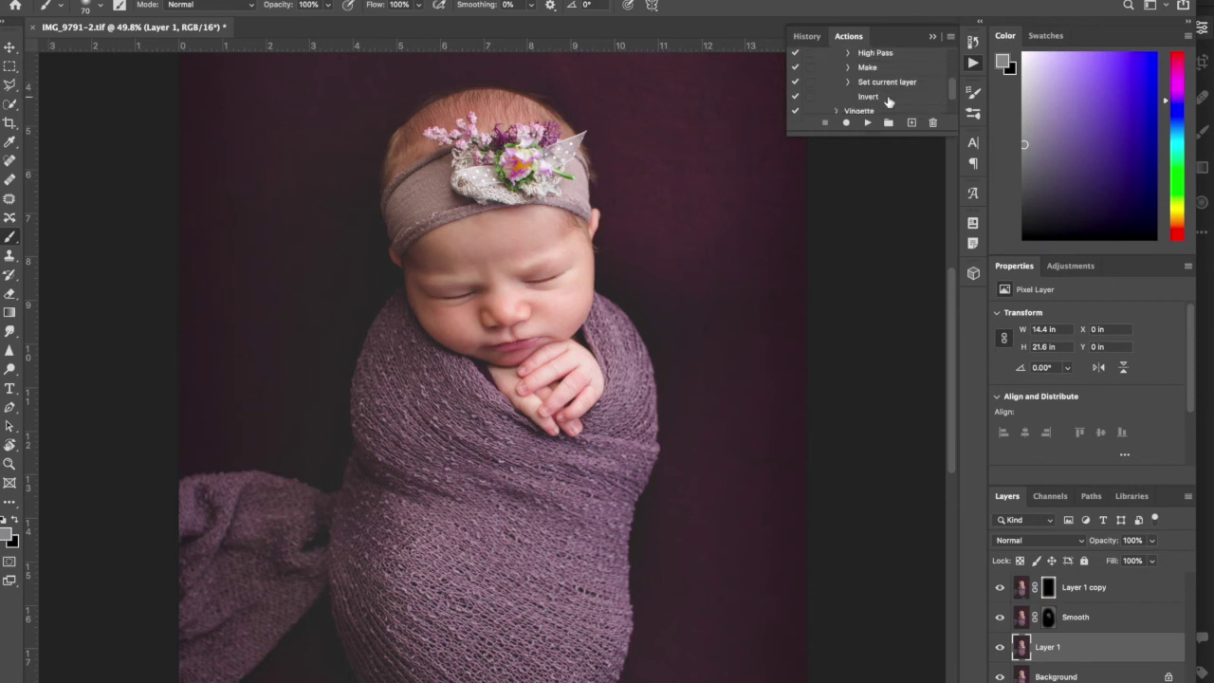
scroll(877, 95, "up", 1)
left_click(836, 58)
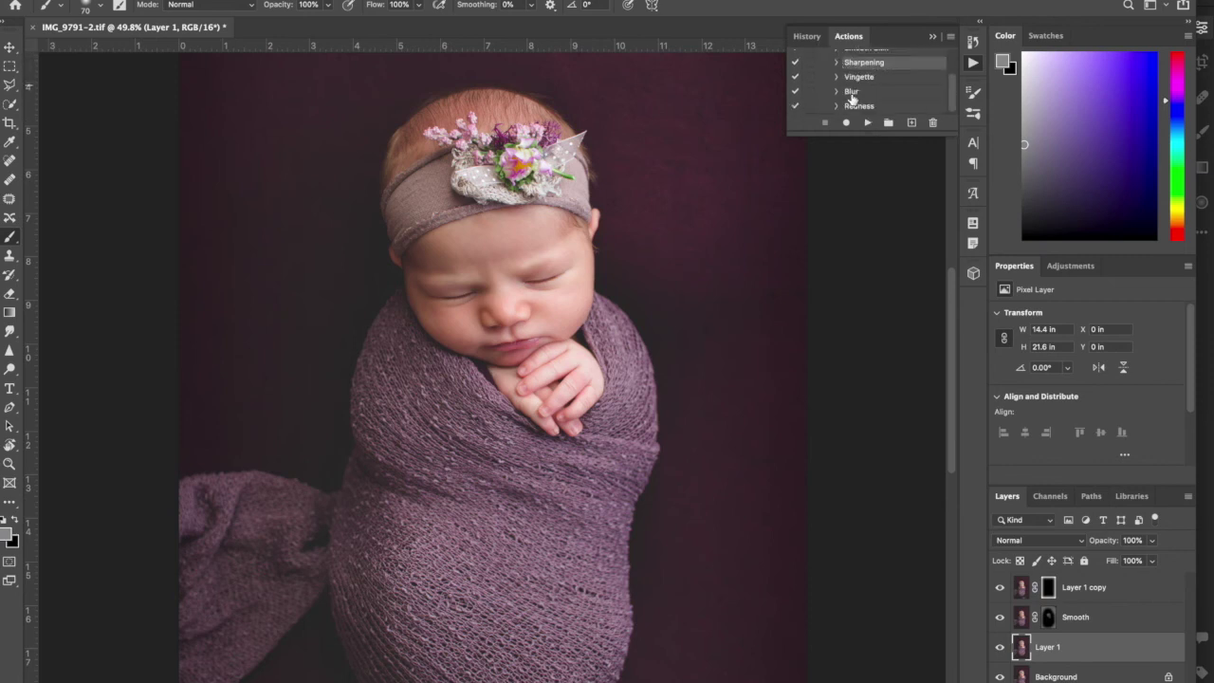
left_click(866, 124)
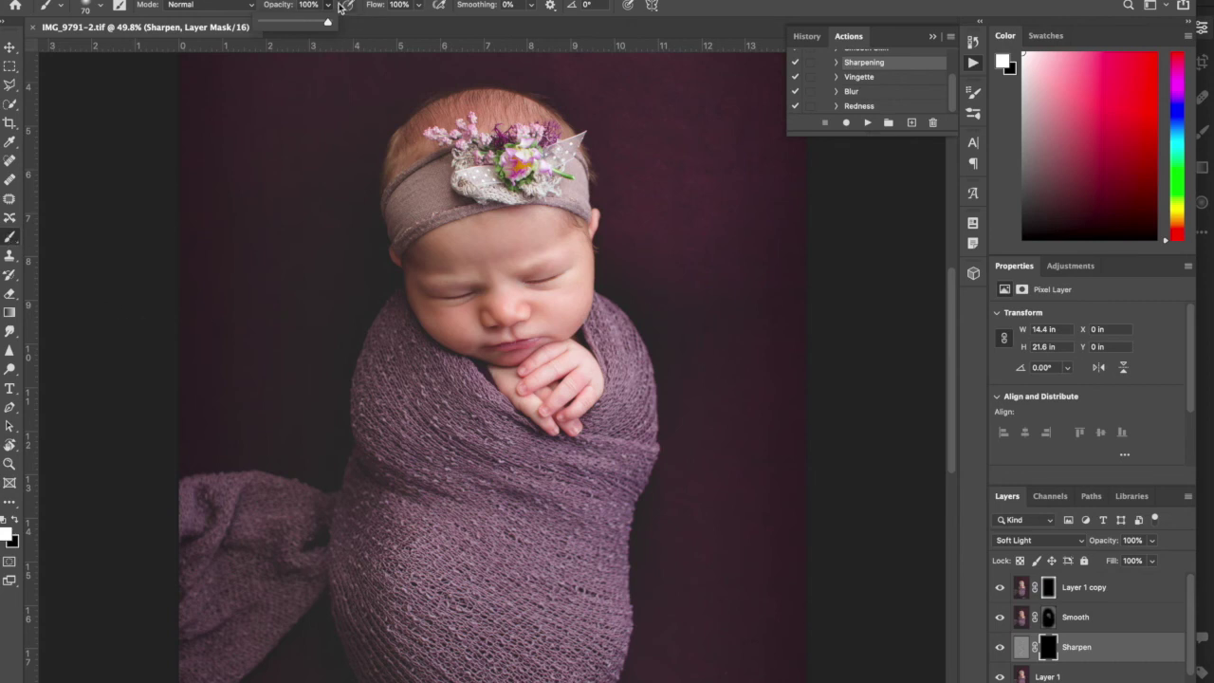
At 35% brush opacity, paint sharpening onto the baby's eye area through the mask, then enlarge the brush to 900
left_click_drag(328, 23, 285, 24)
left_click(468, 296)
key("bracketright")
key("bracketright")
key("bracketright")
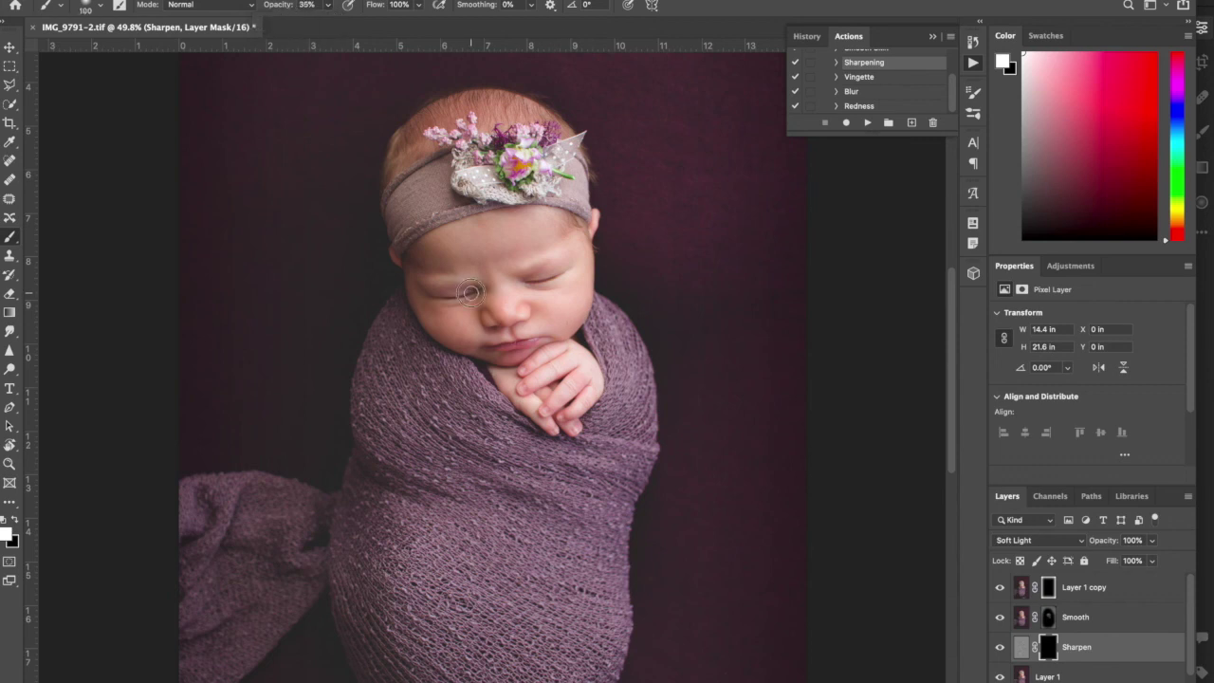
left_click_drag(477, 296, 431, 297)
key("bracketright")
scroll(704, 433, "down", 3)
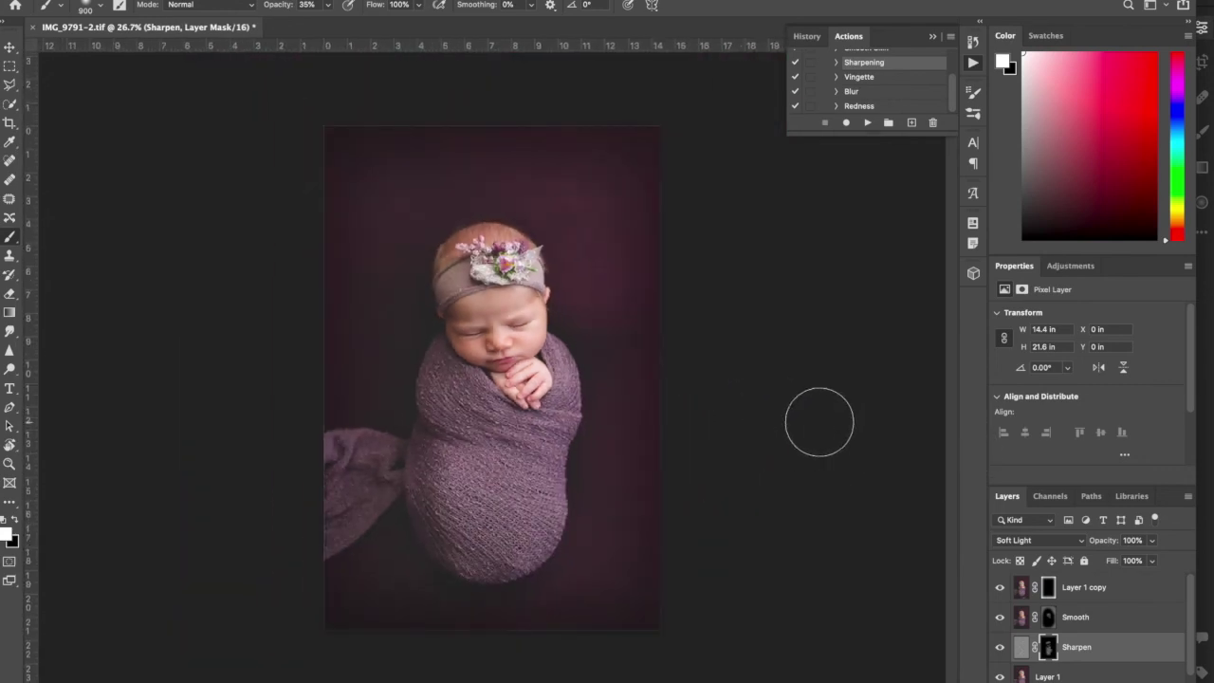
Save IMG_9791-2.tif, close the History and Actions panel, and close the document
key("ctrl+s")
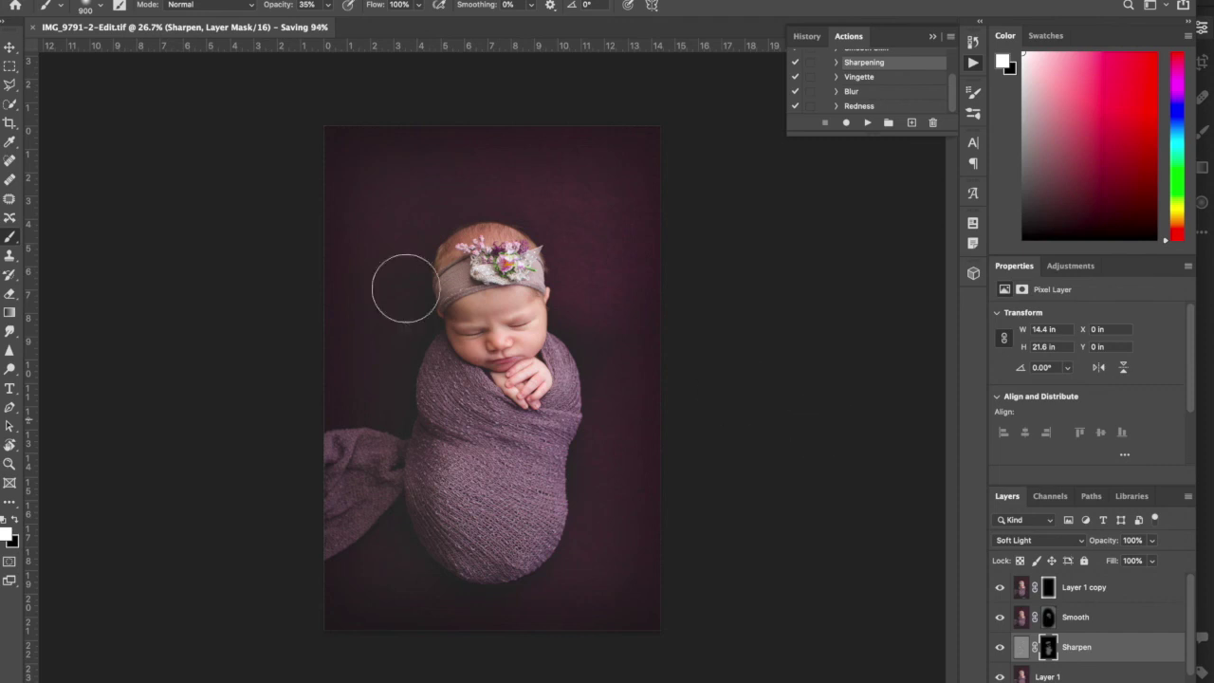
left_click(933, 41)
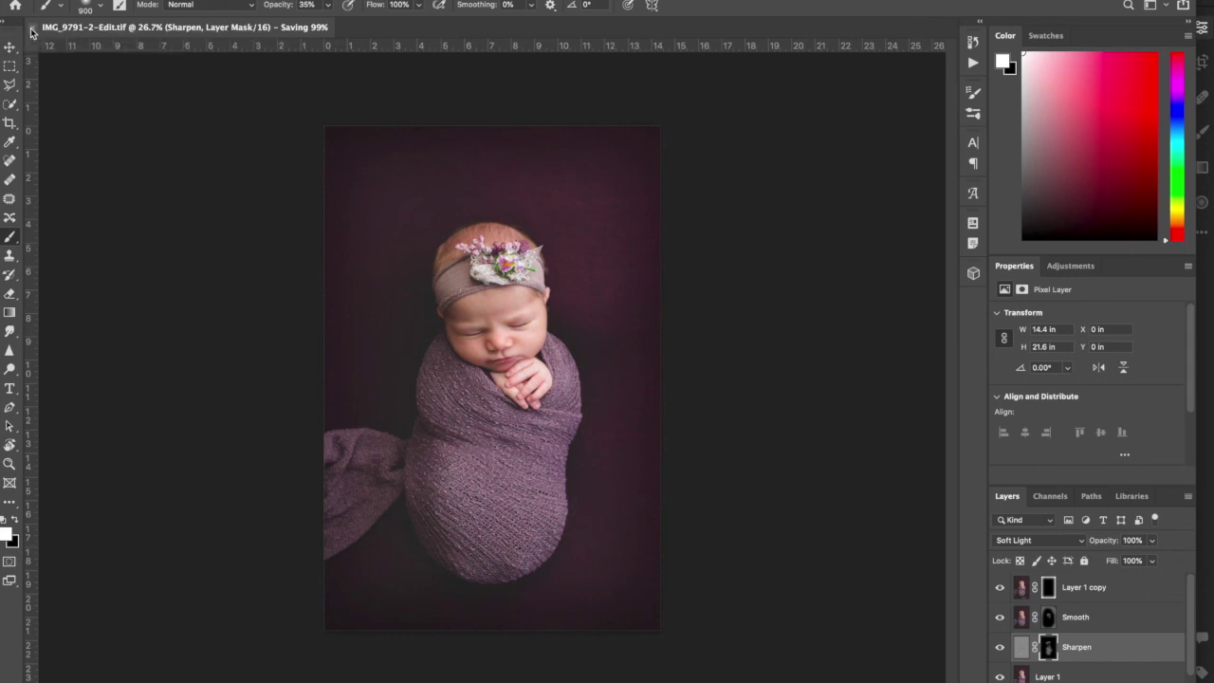
left_click(34, 28)
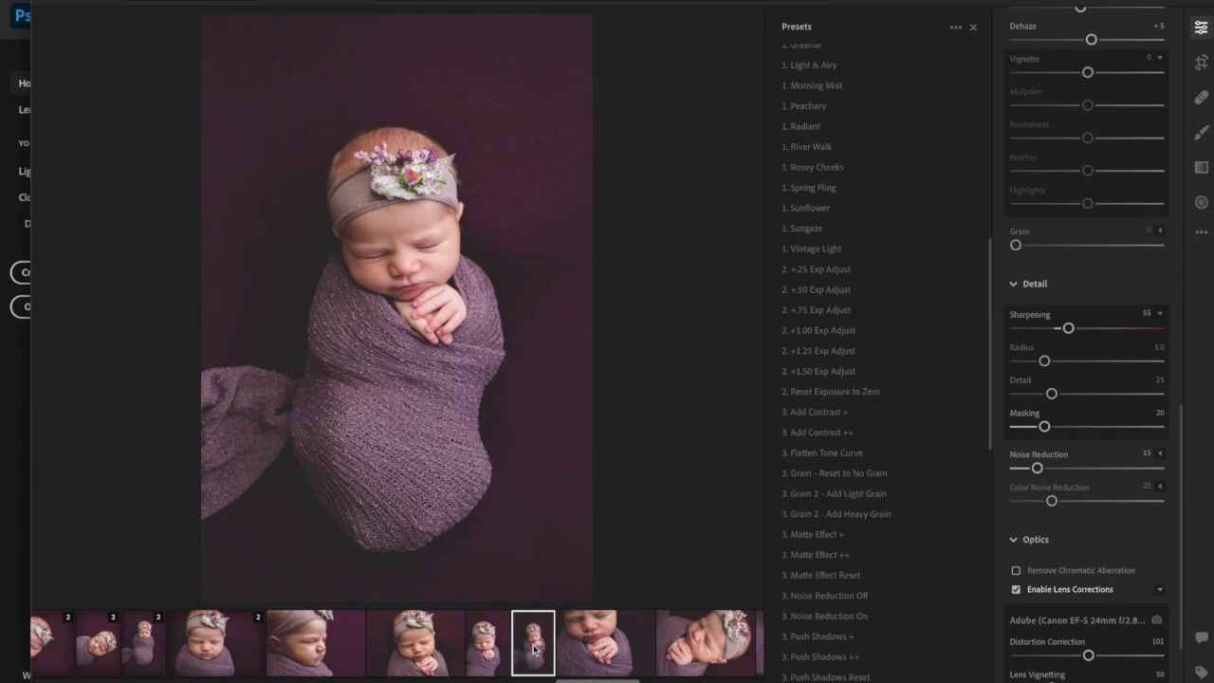
Preview other session photos in the filmstrip: sleeping close-up, landscape, blanket and smiling shots
left_click(215, 650)
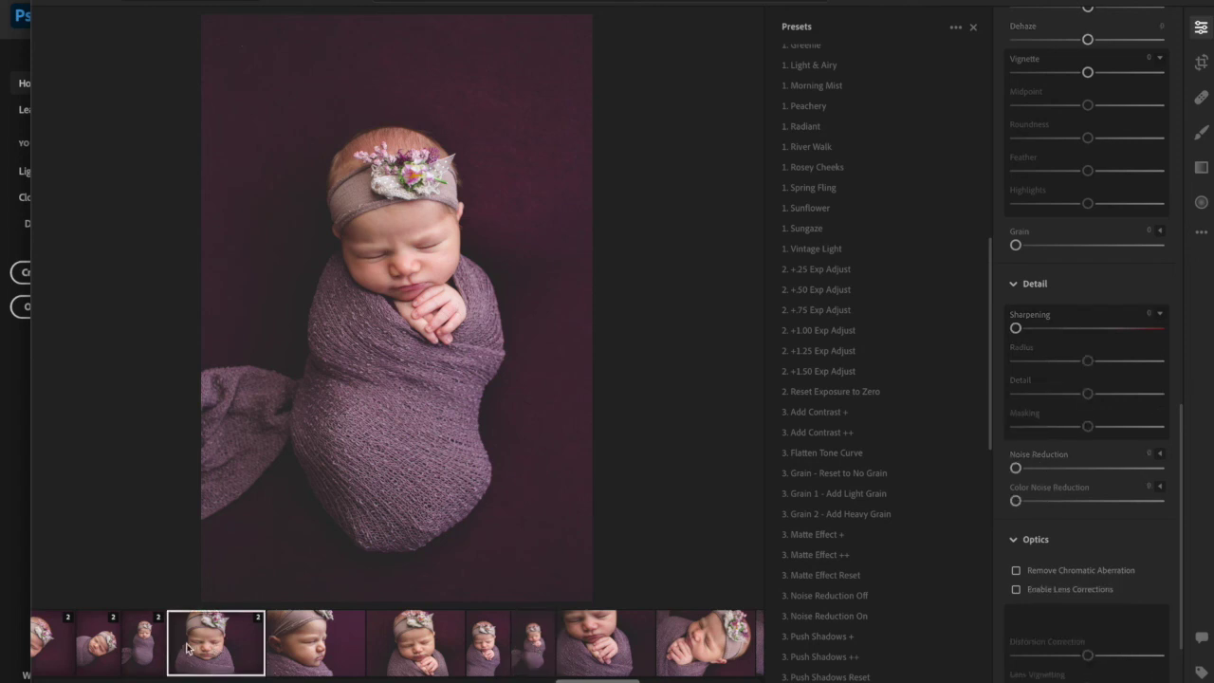
left_click(137, 645)
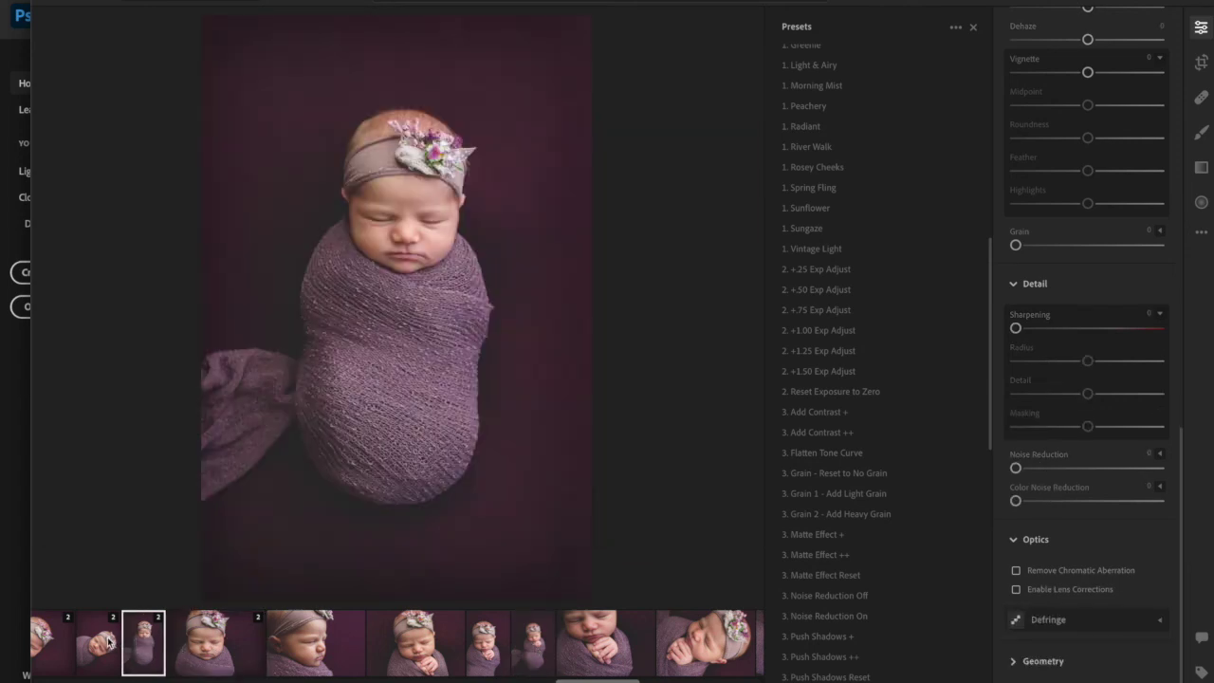
left_click(107, 642)
left_click(55, 641)
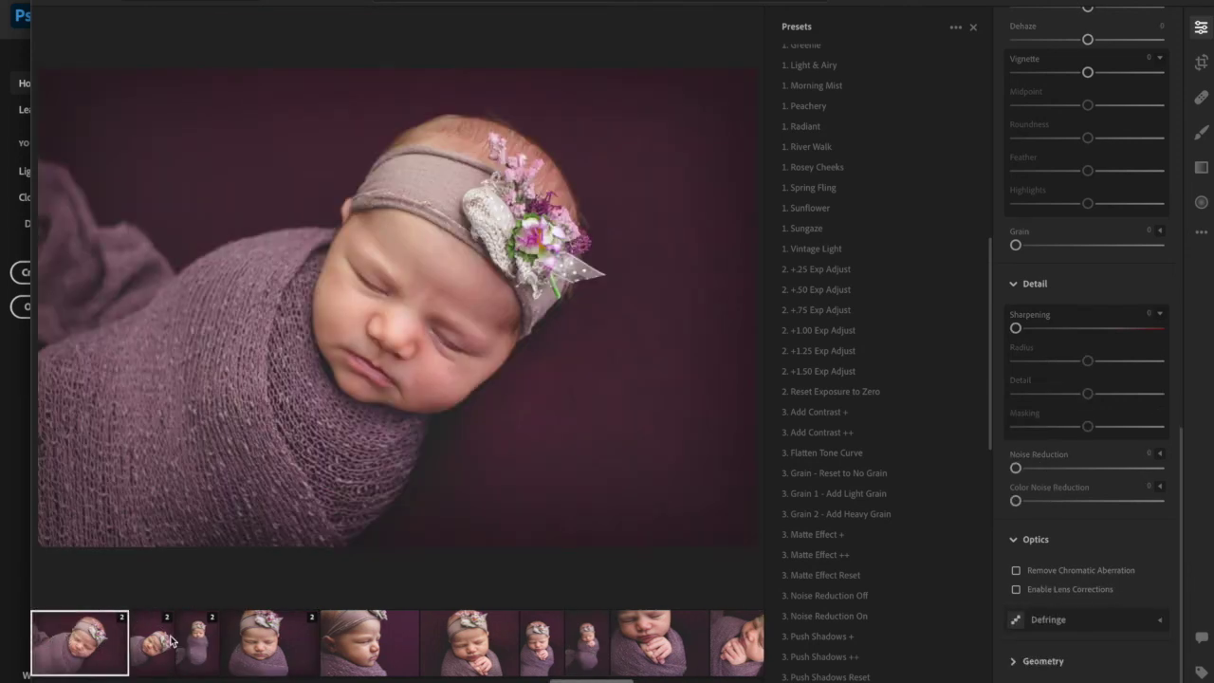
left_click_drag(588, 679, 552, 679)
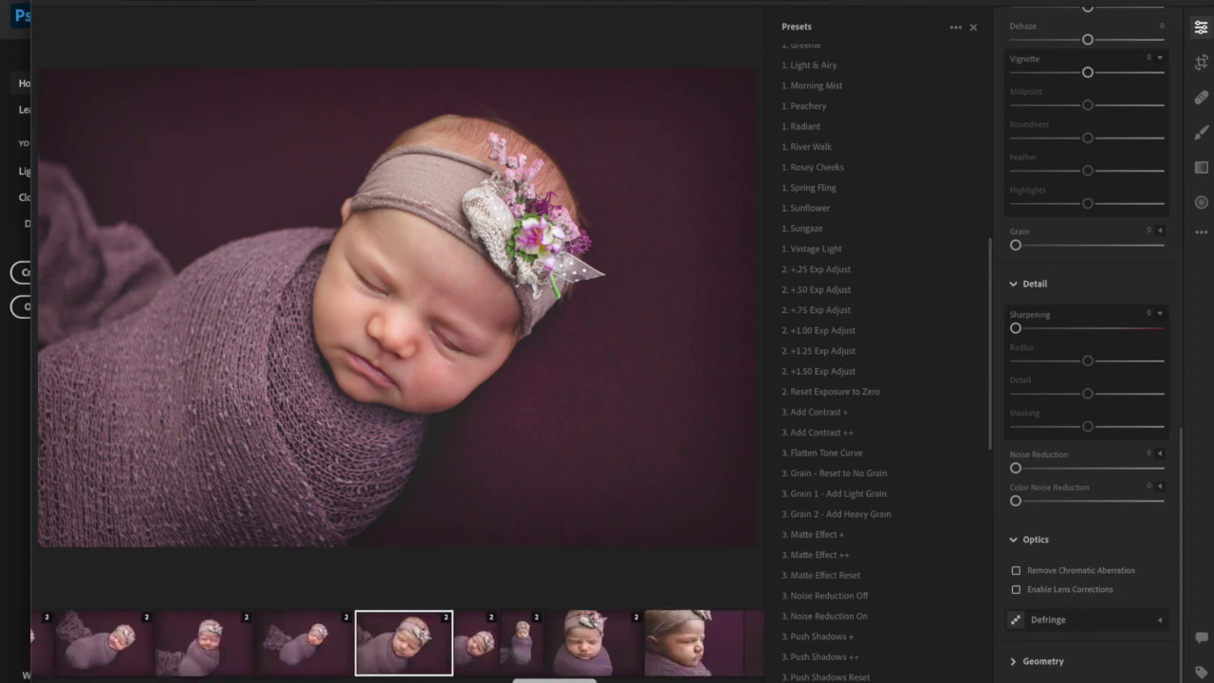
left_click(319, 655)
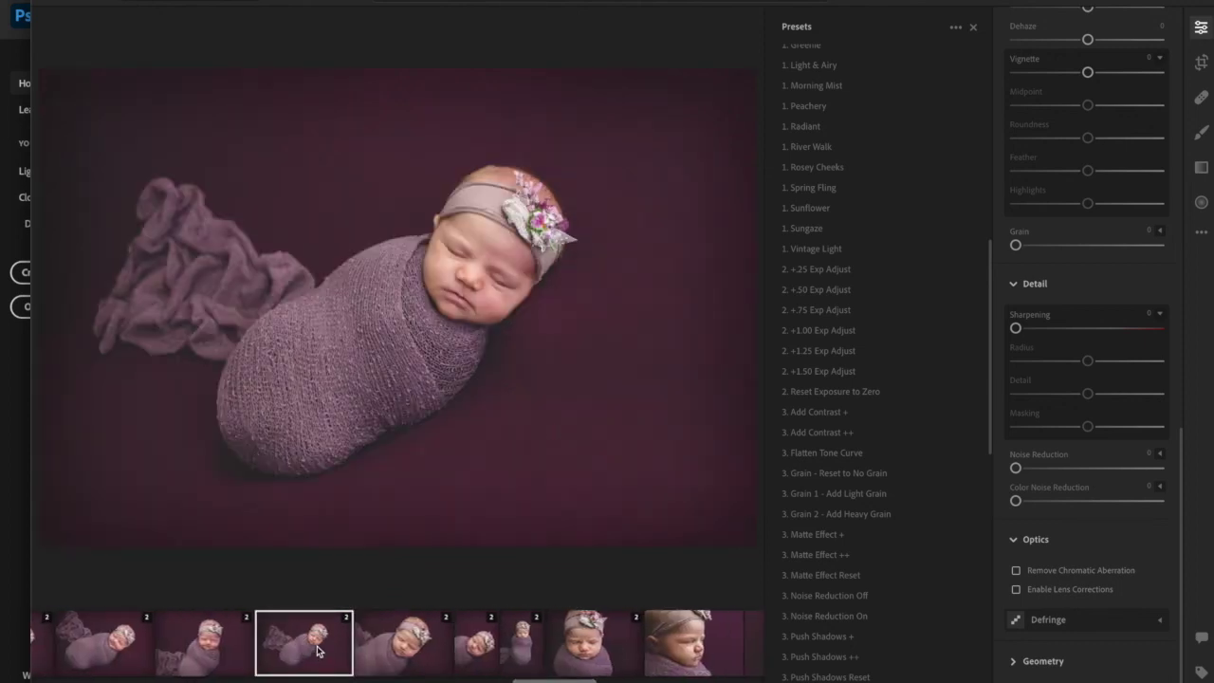
left_click(217, 650)
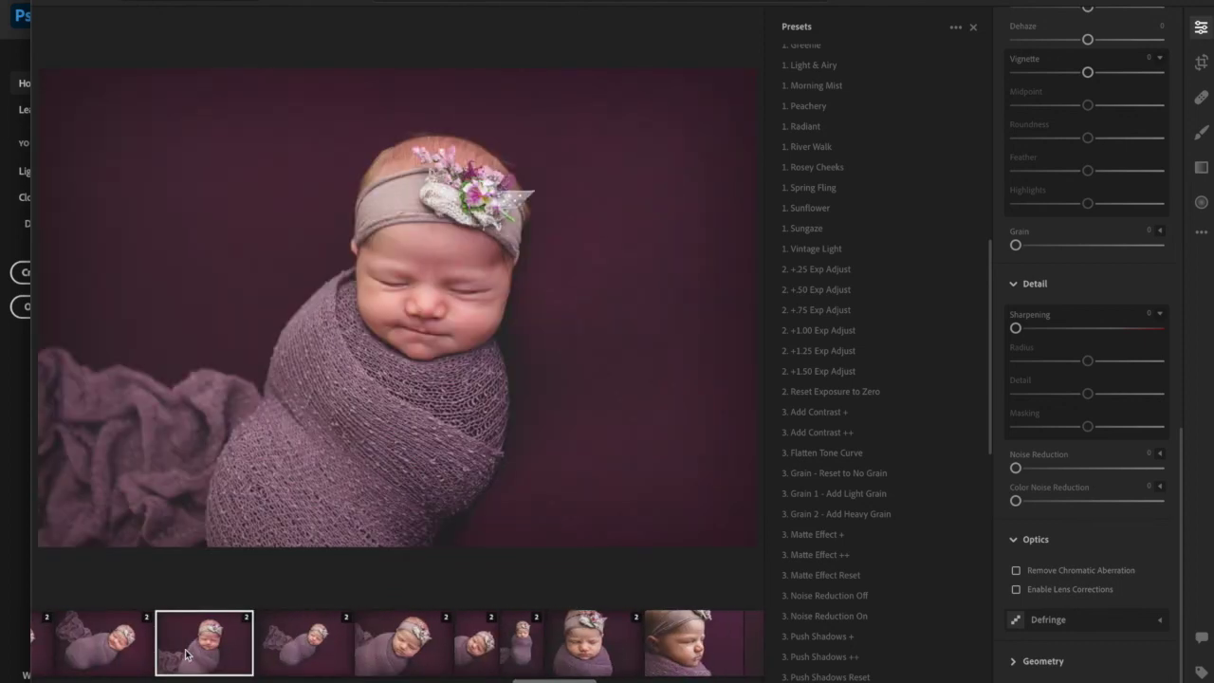
left_click(121, 645)
View the close-up baby portrait, then return to the vertical wrapped-baby photo
mouse_move(552, 679)
left_mouse_down()
mouse_move(603, 679)
mouse_move(545, 679)
left_mouse_up()
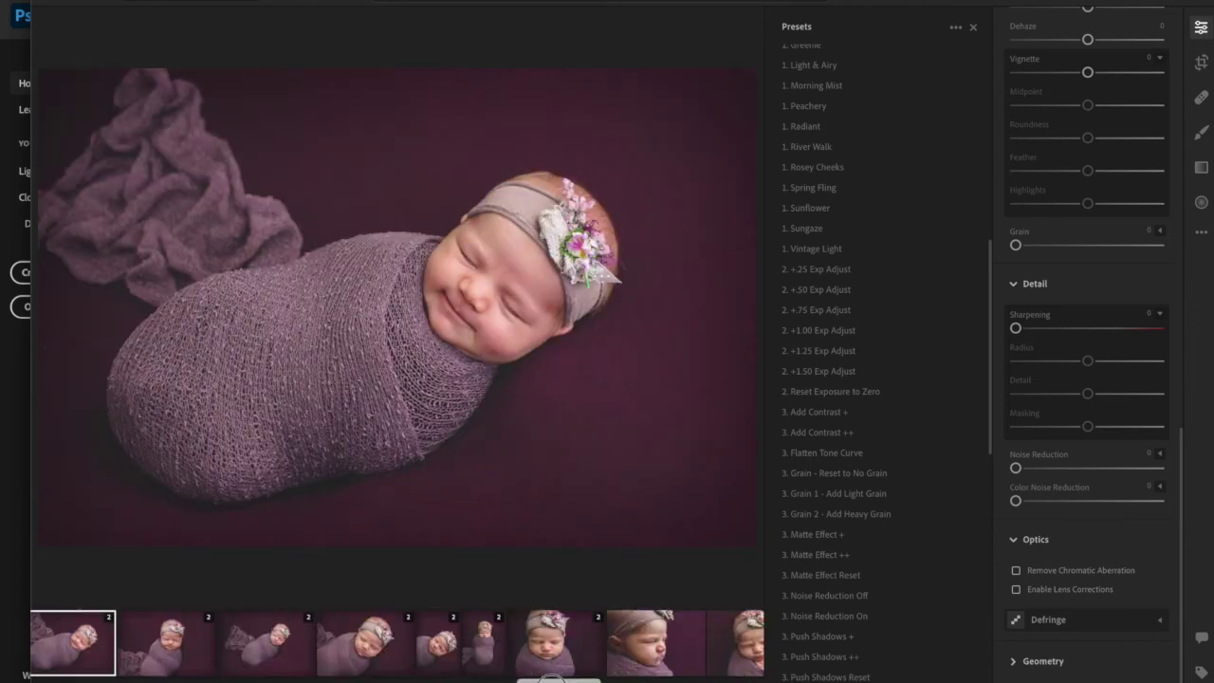
scroll(588, 679, "down", 2)
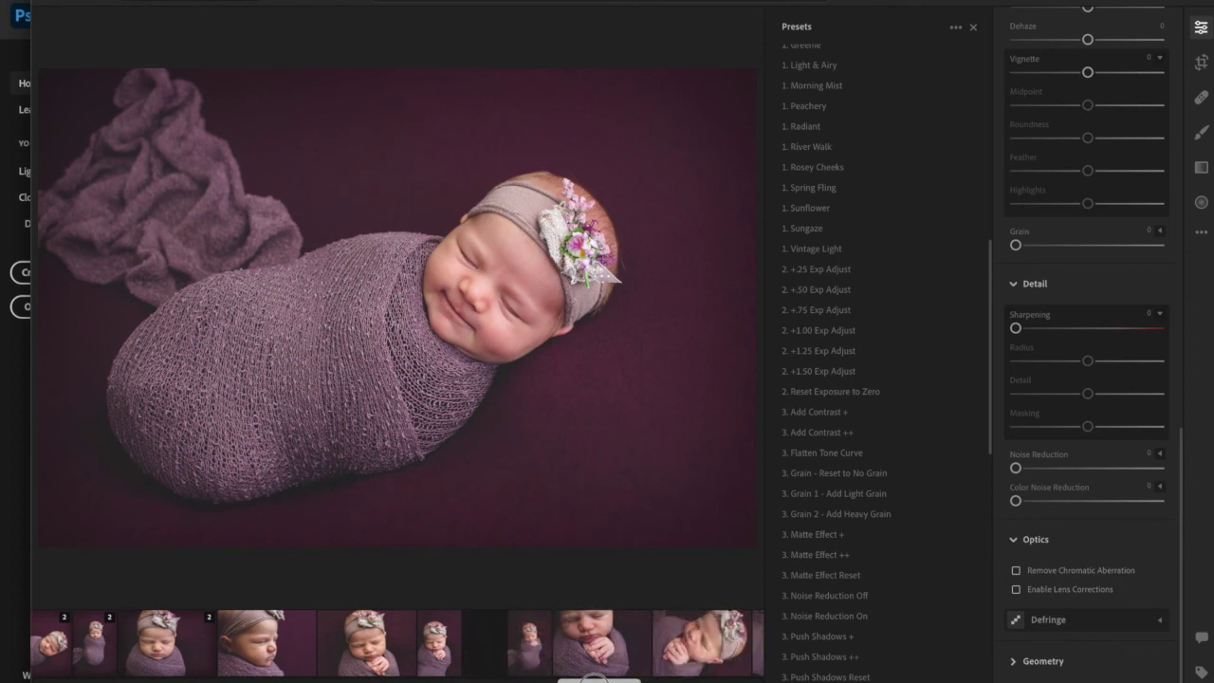
scroll(266, 628, "up", 1)
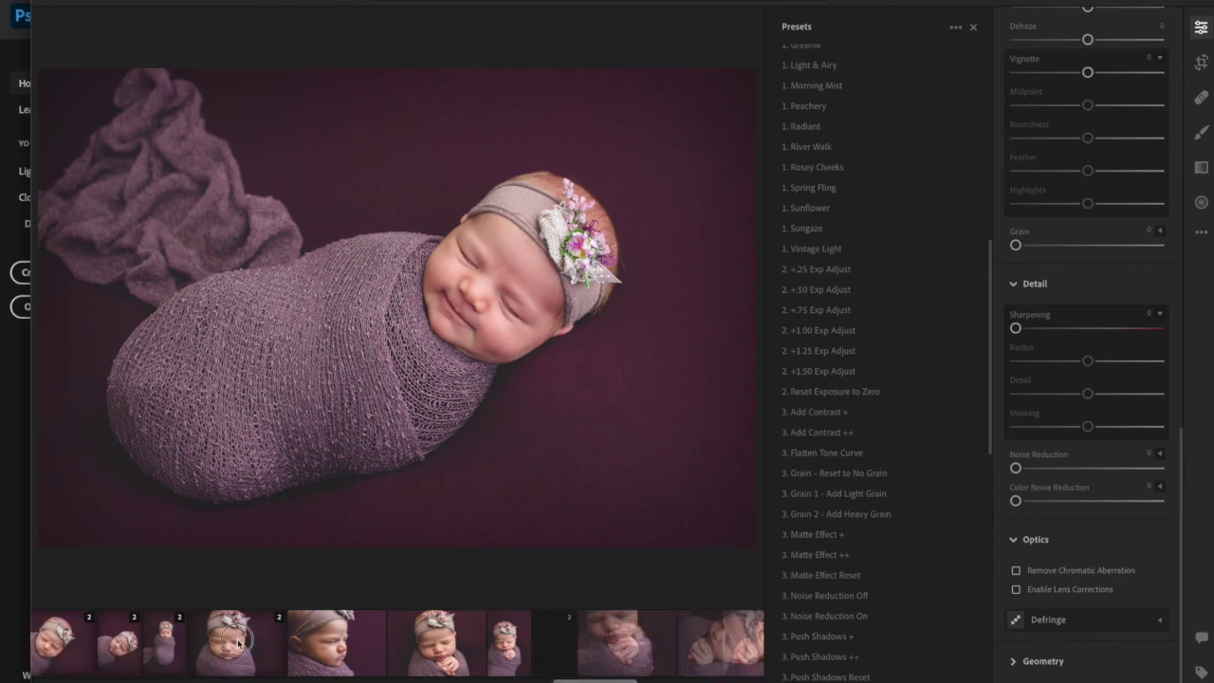
left_click(239, 645)
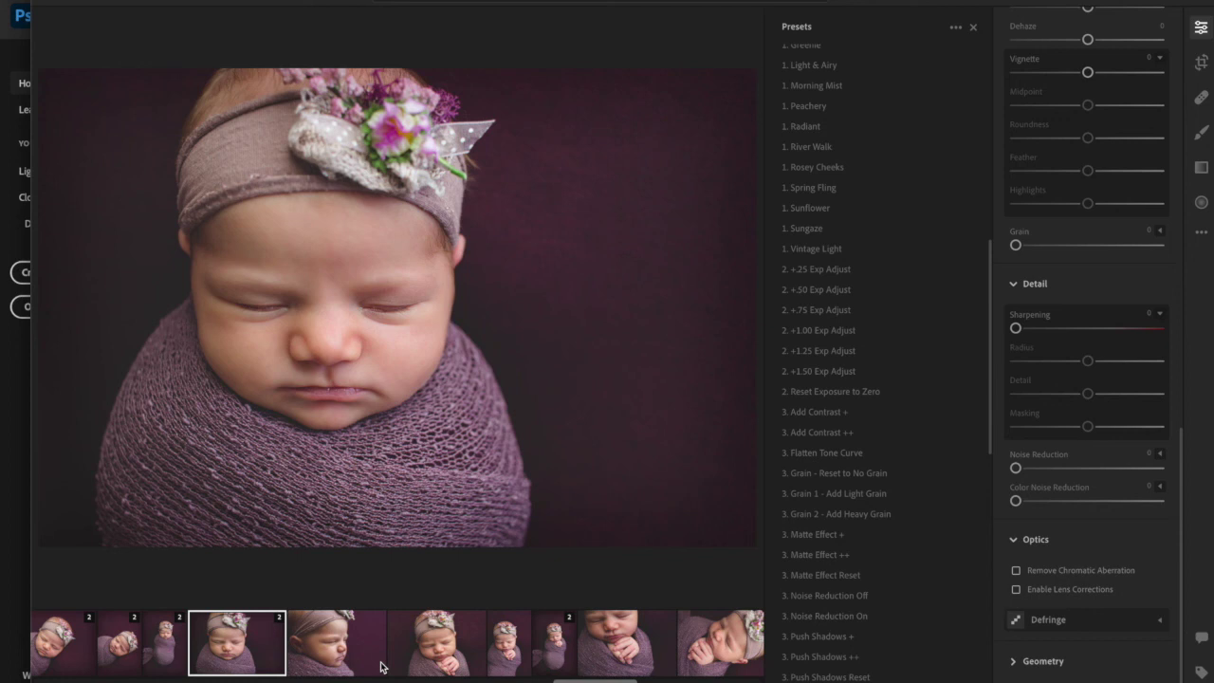
left_click(555, 645)
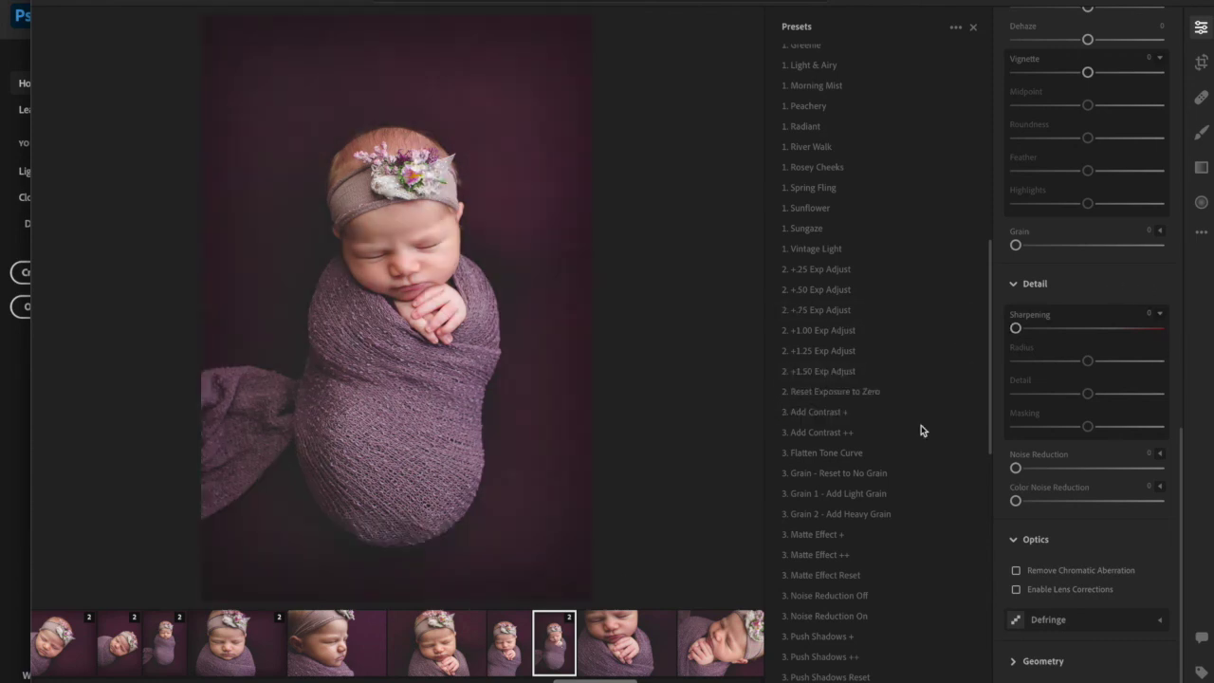
scroll(1091, 285, "up", 3)
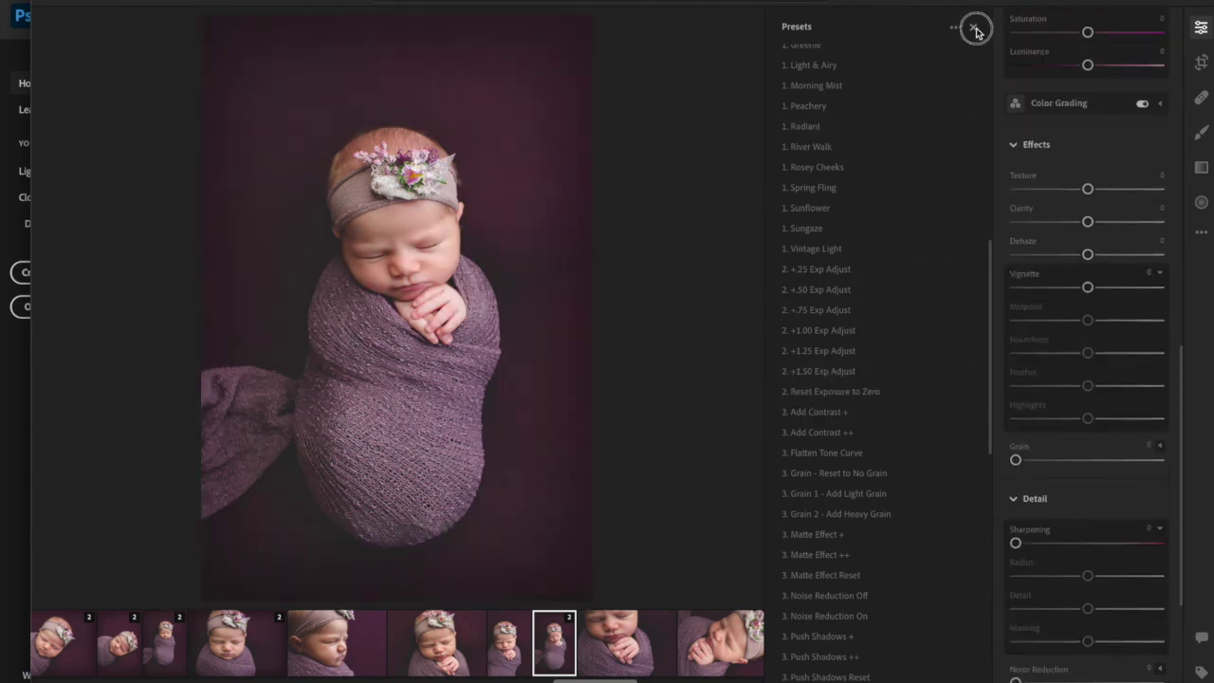
Close the Presets list and scroll the Edit panel back to the top
left_click(973, 27)
scroll(1143, 188, "up", 8)
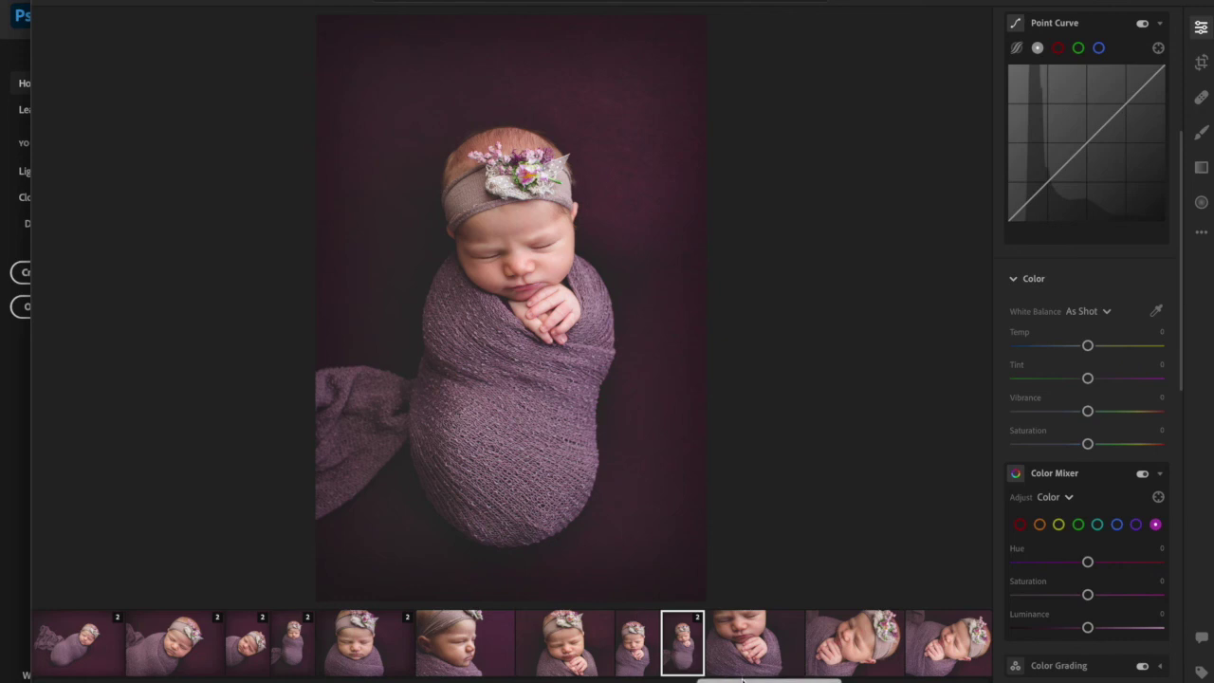
left_click_drag(742, 679, 741, 679)
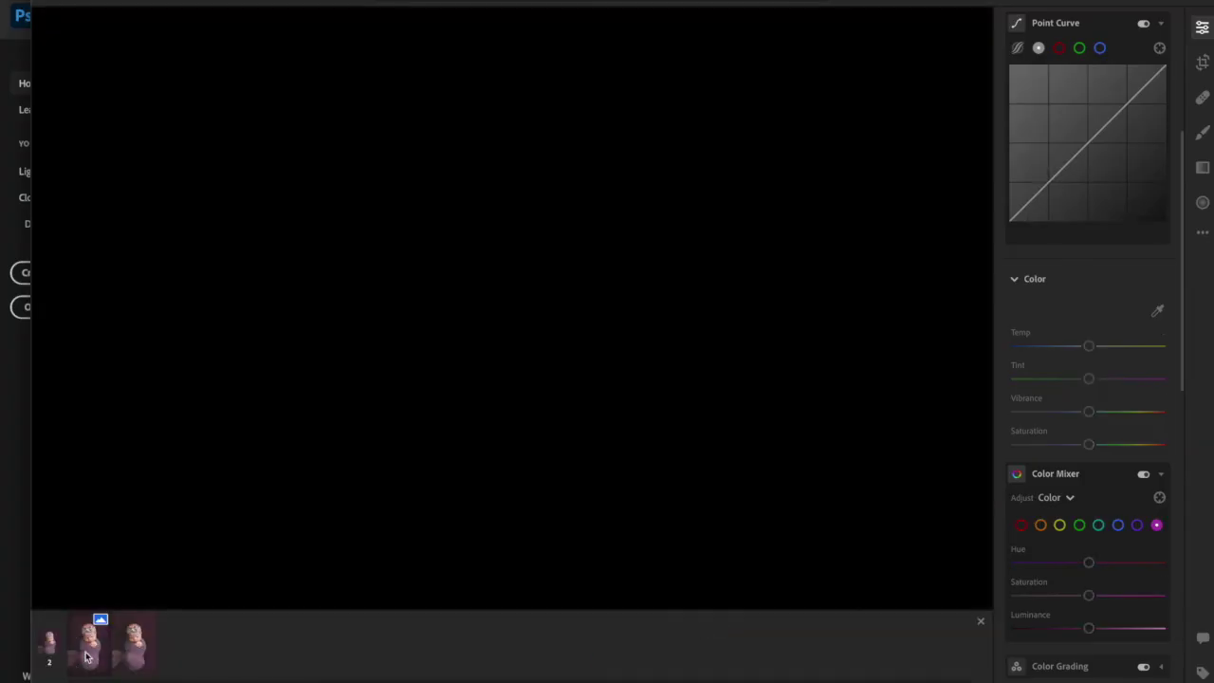
Expand the photo's stack, select the Photoshop-retouched version, and toggle Show Original with backslash to compare
left_click(105, 654)
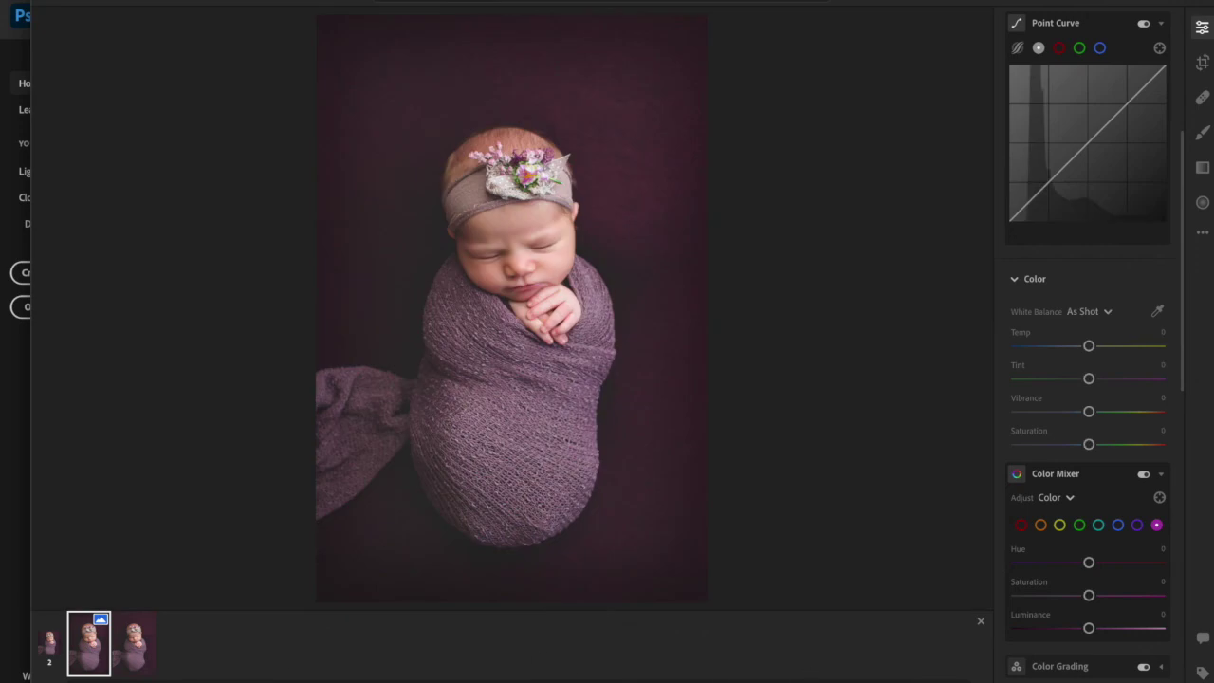
key("backslash")
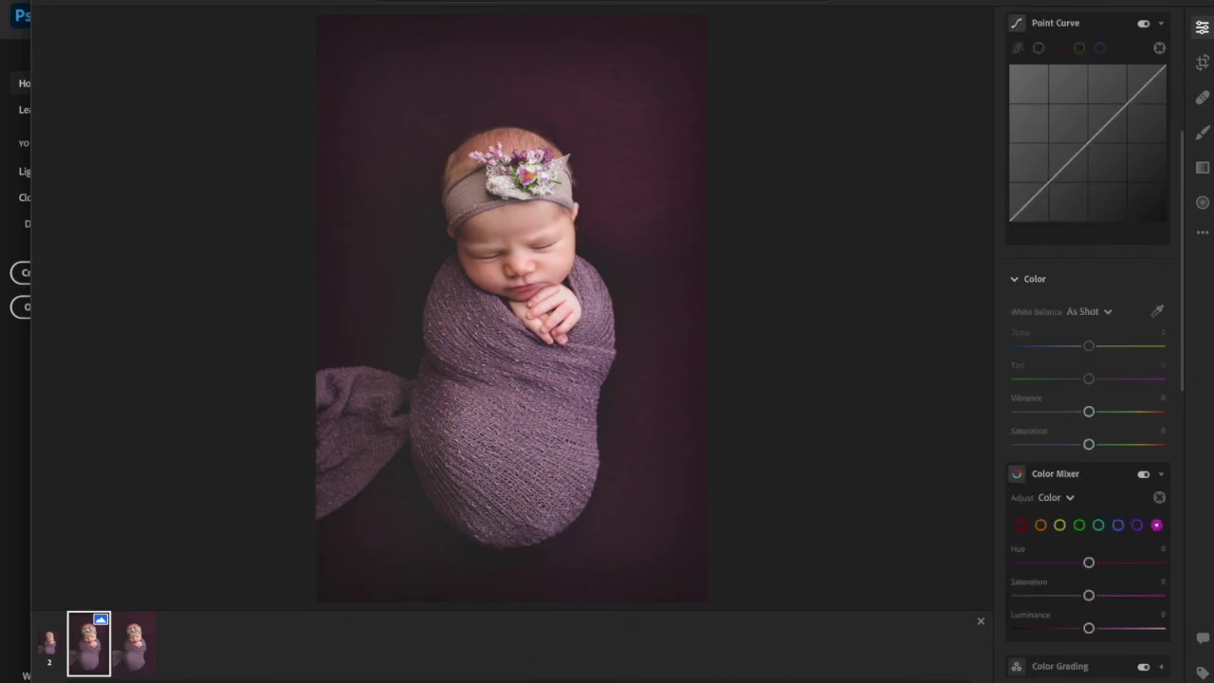
left_click(134, 631)
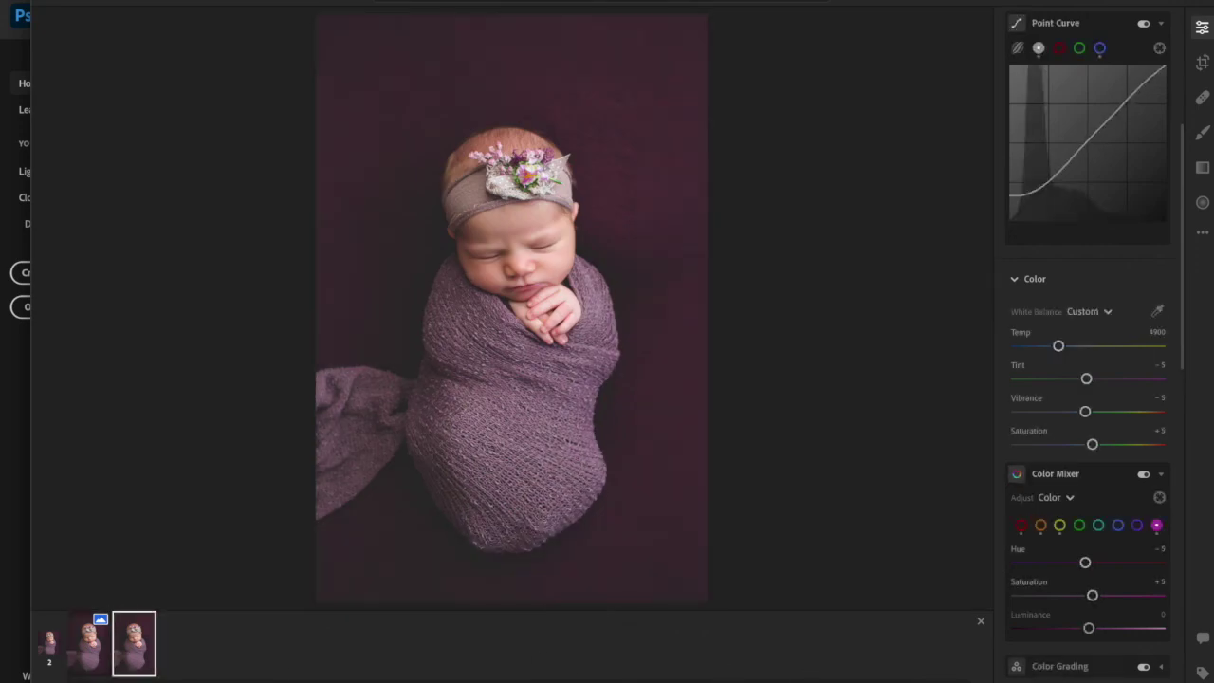
key("backslash")
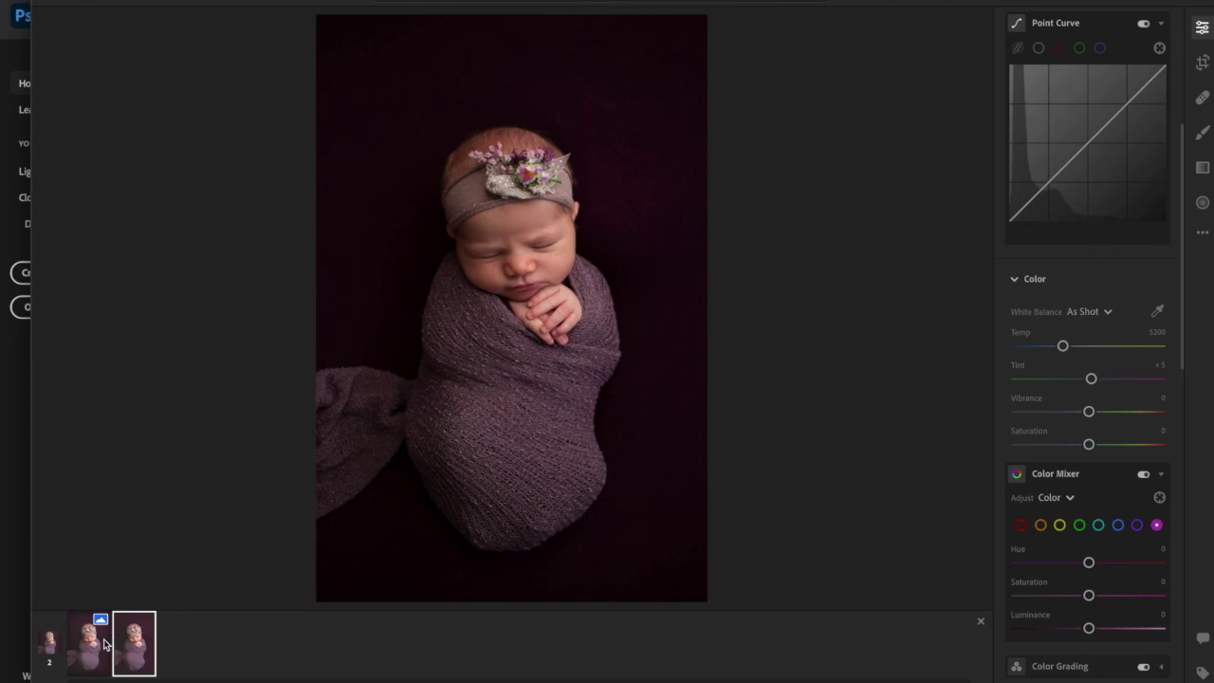
key("backslash")
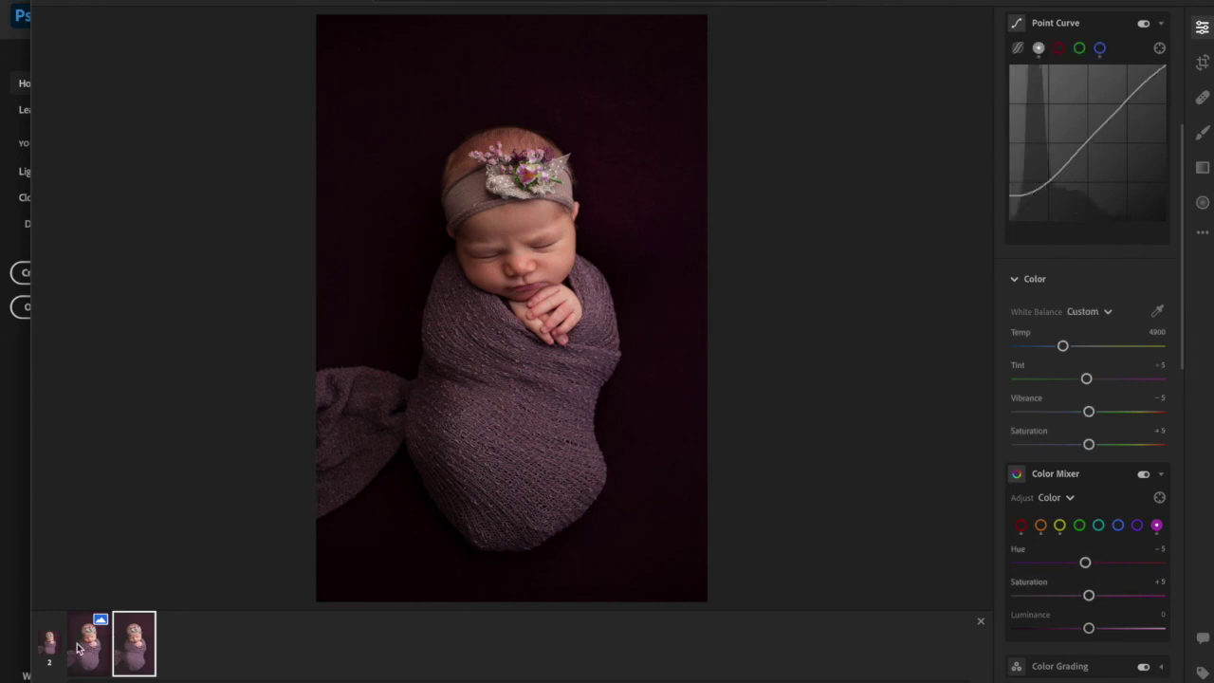
key("backslash")
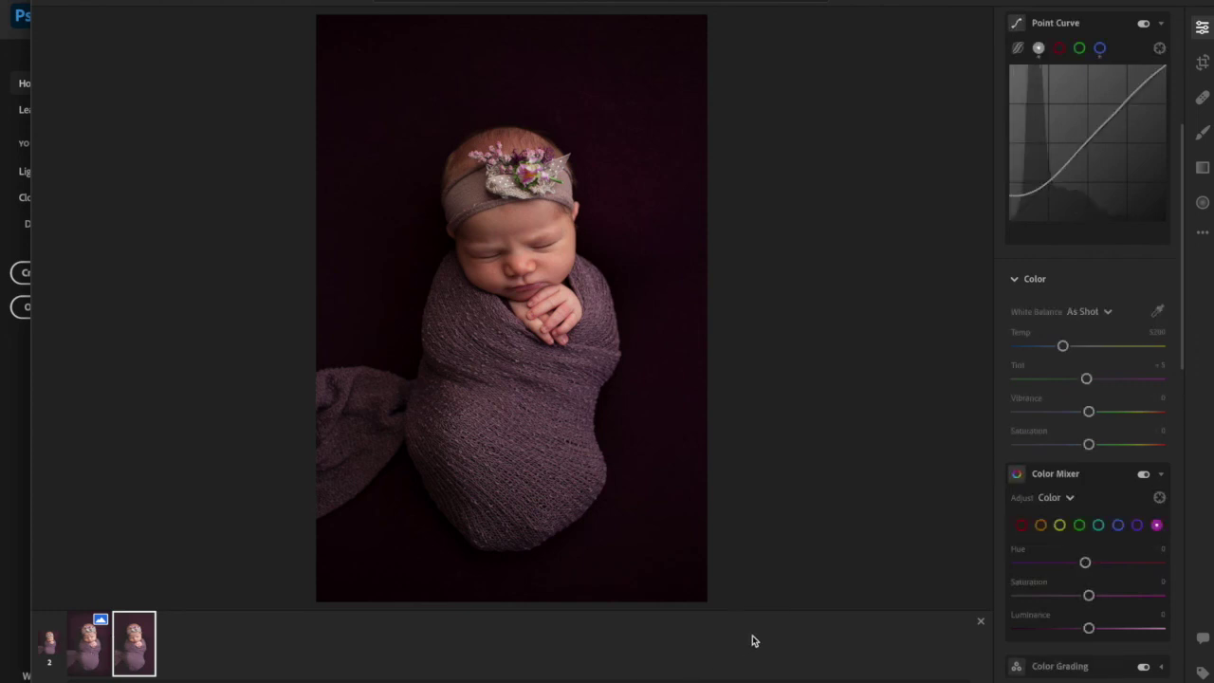
key("backslash")
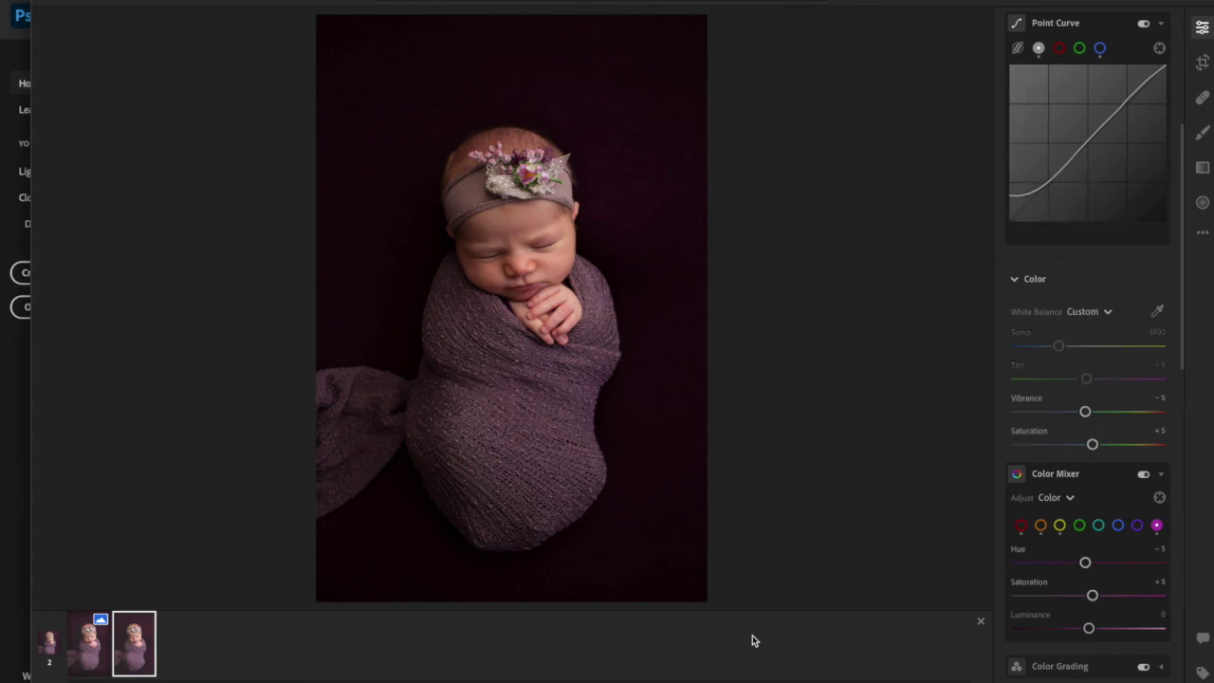
key("Left")
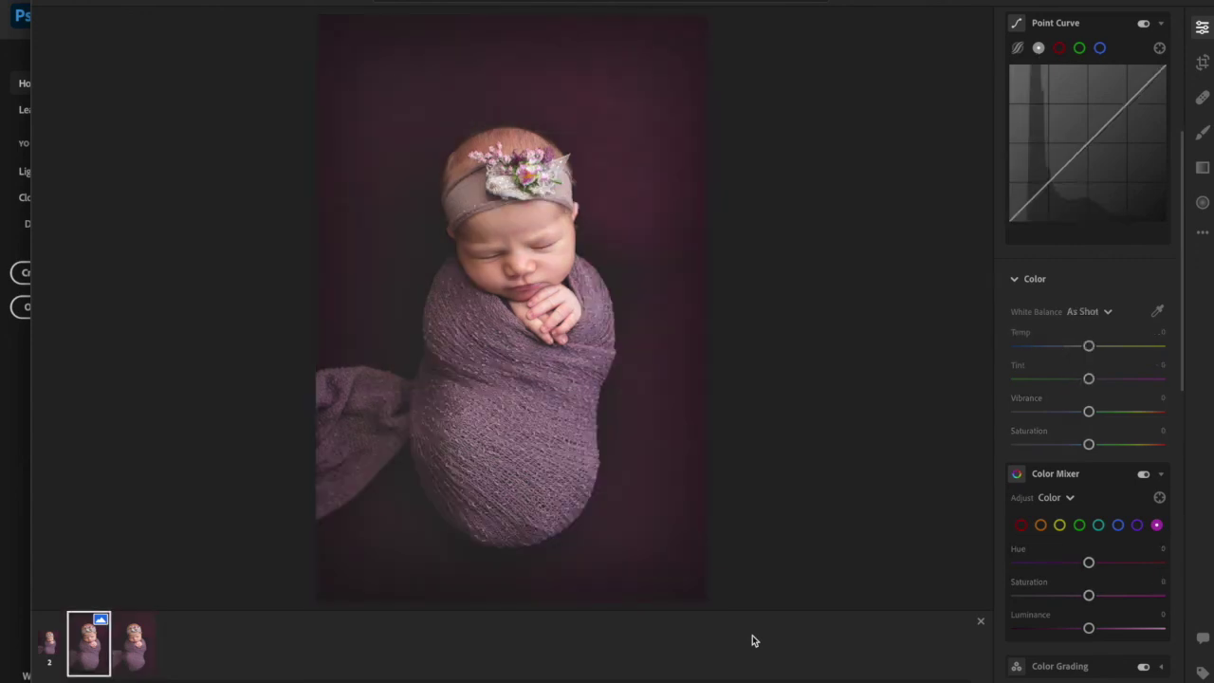